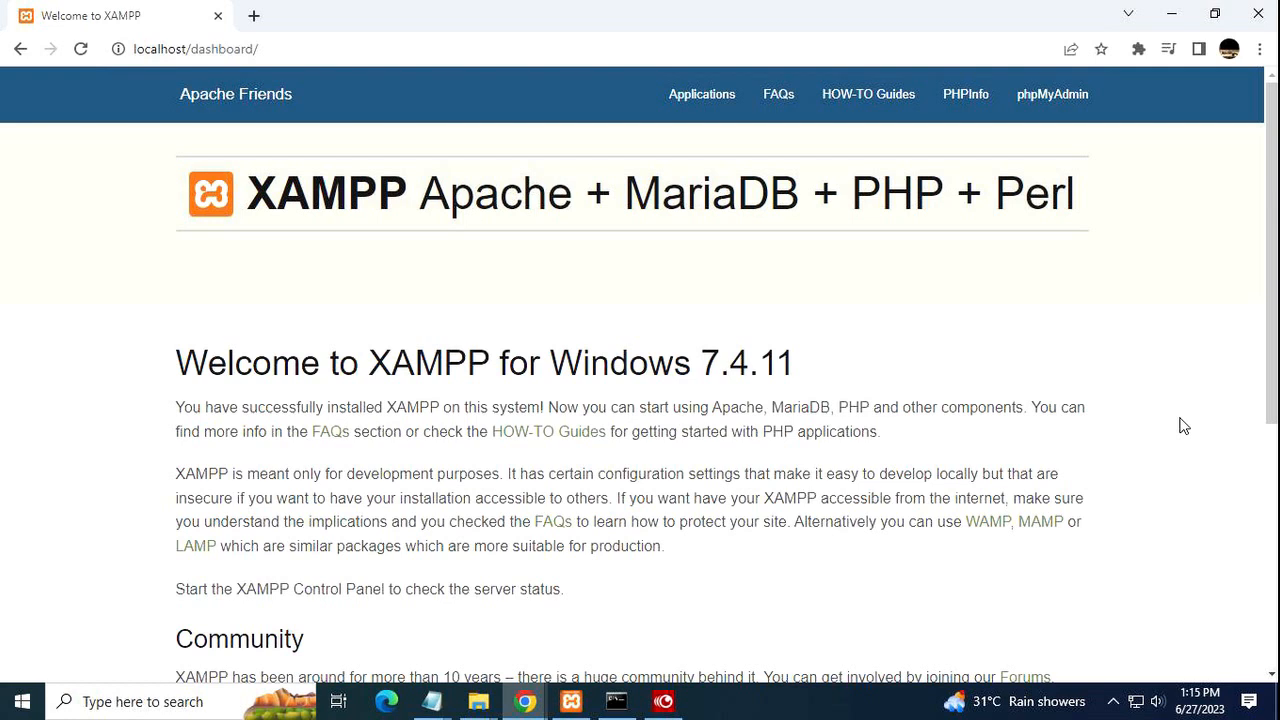
Open phpMyAdmin from the XAMPP Dashboard's top navigation bar.
{"action": "left_click", "coordinate": [1040, 103]}
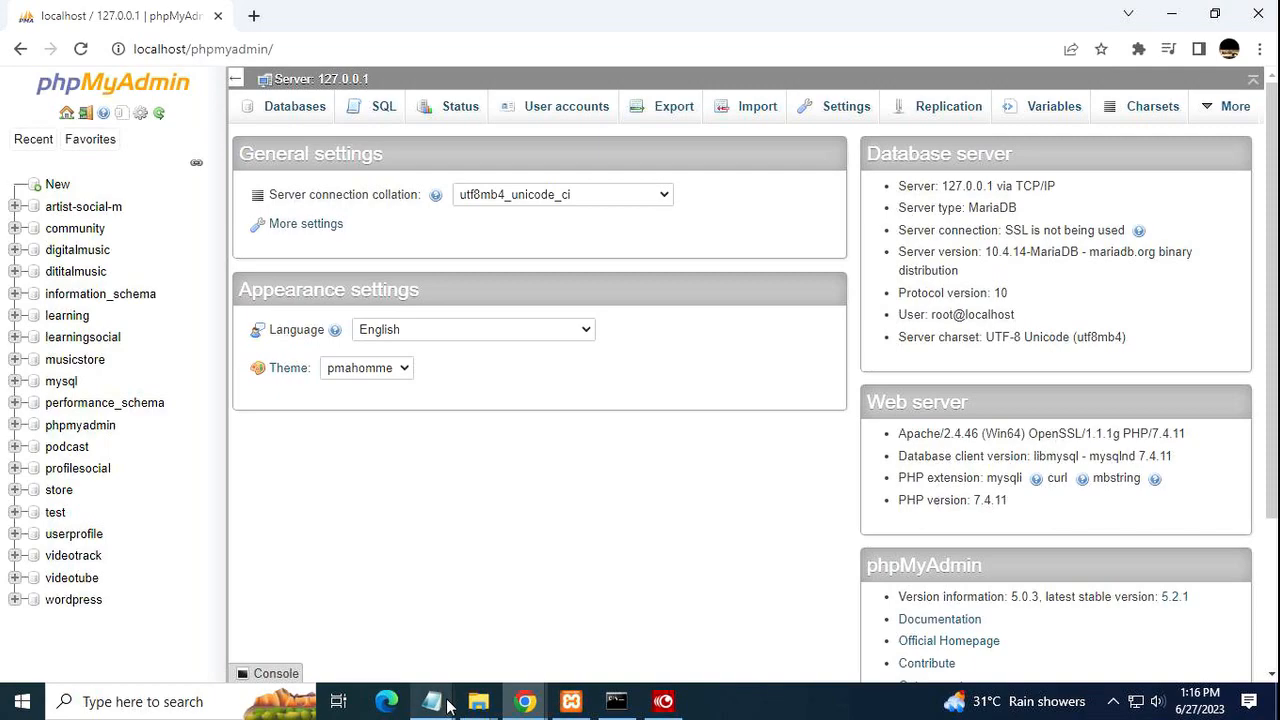
Let phpMyAdmin's home page finish loading with the wordpress, phpmyadmin and test databases listed.
{"action": "mouse_move", "coordinate": [470, 705]}
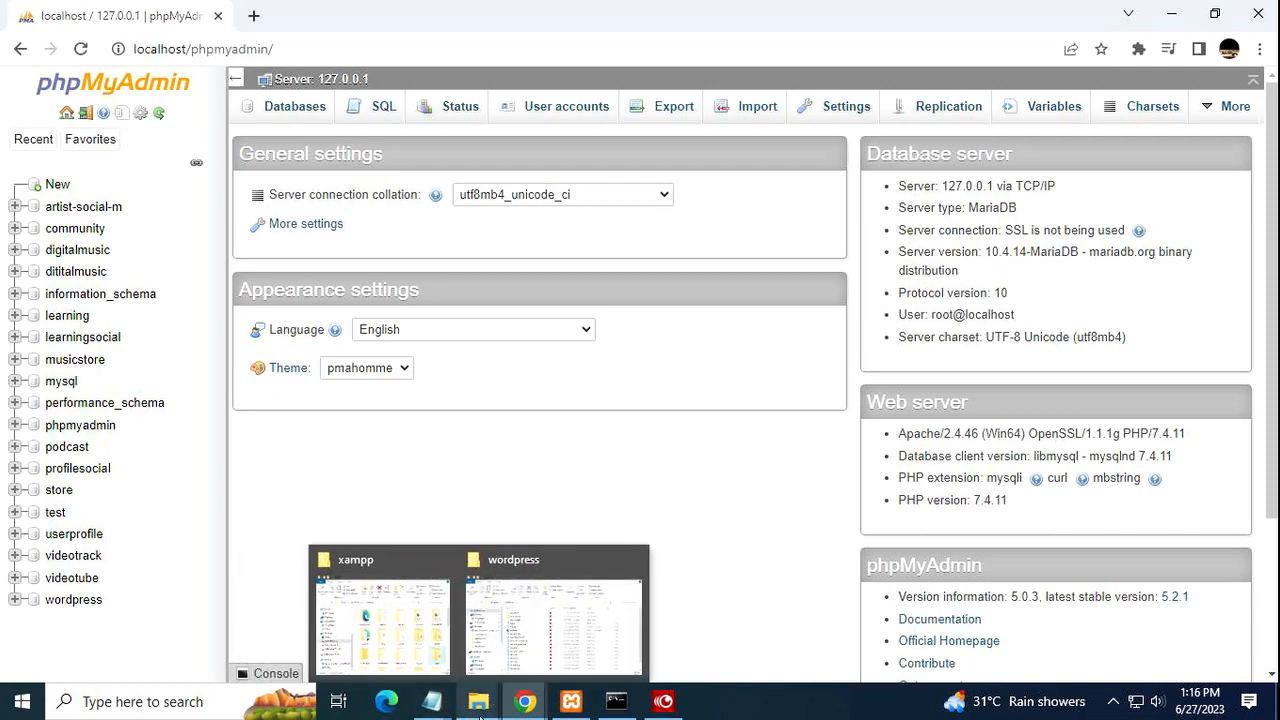
Bring the wordpress Explorer window forward and go back to the wordpress-0 folder.
{"action": "mouse_move", "coordinate": [398, 590]}
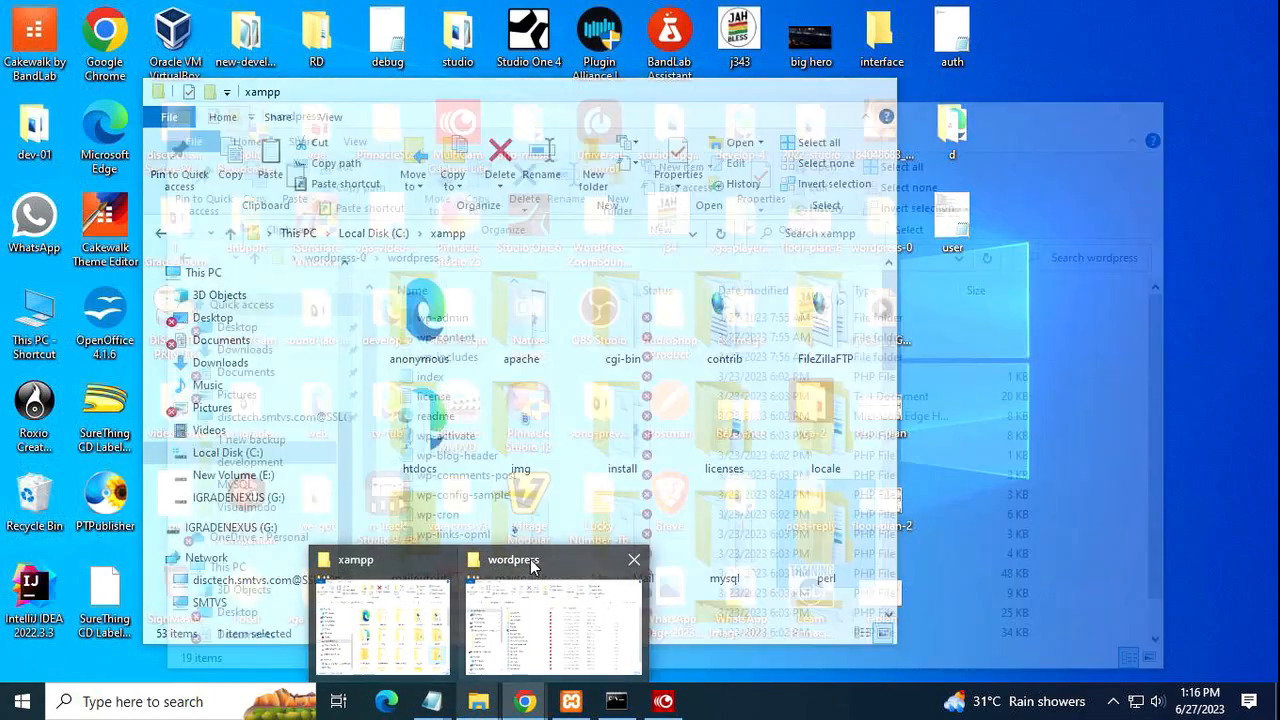
{"action": "mouse_move", "coordinate": [535, 565]}
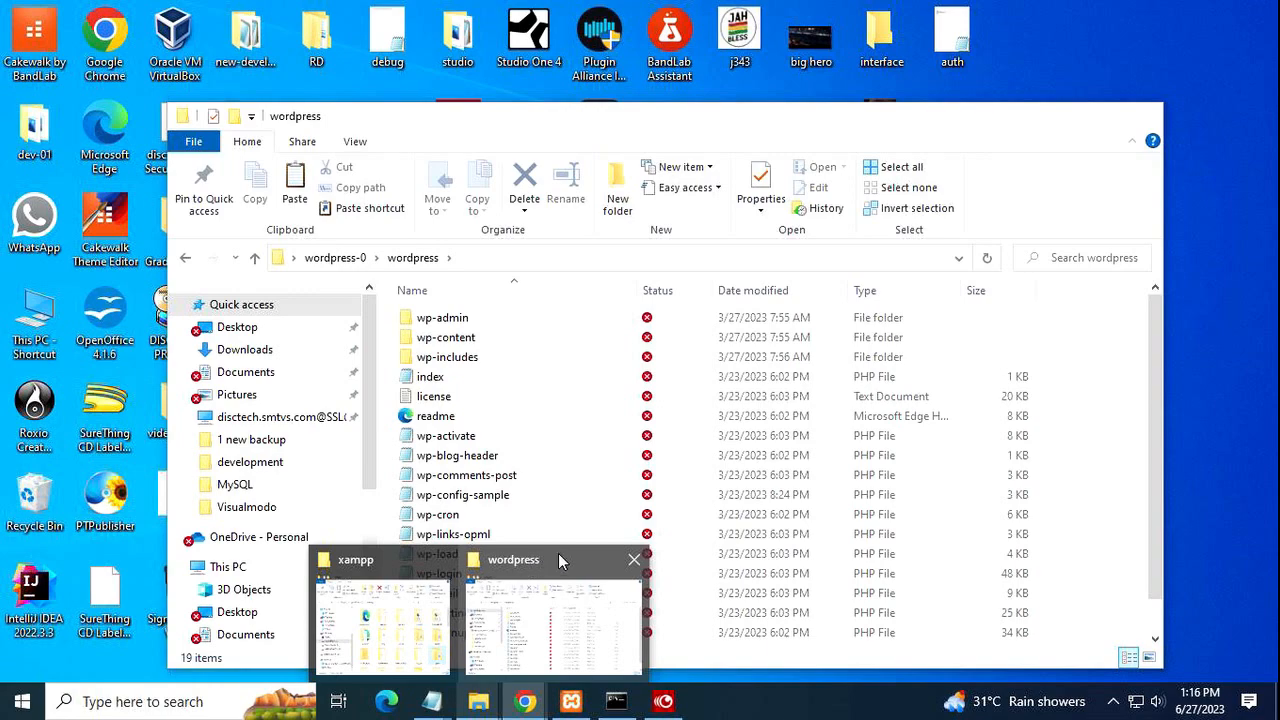
{"action": "left_click", "coordinate": [560, 562]}
{"action": "left_click", "coordinate": [188, 262]}
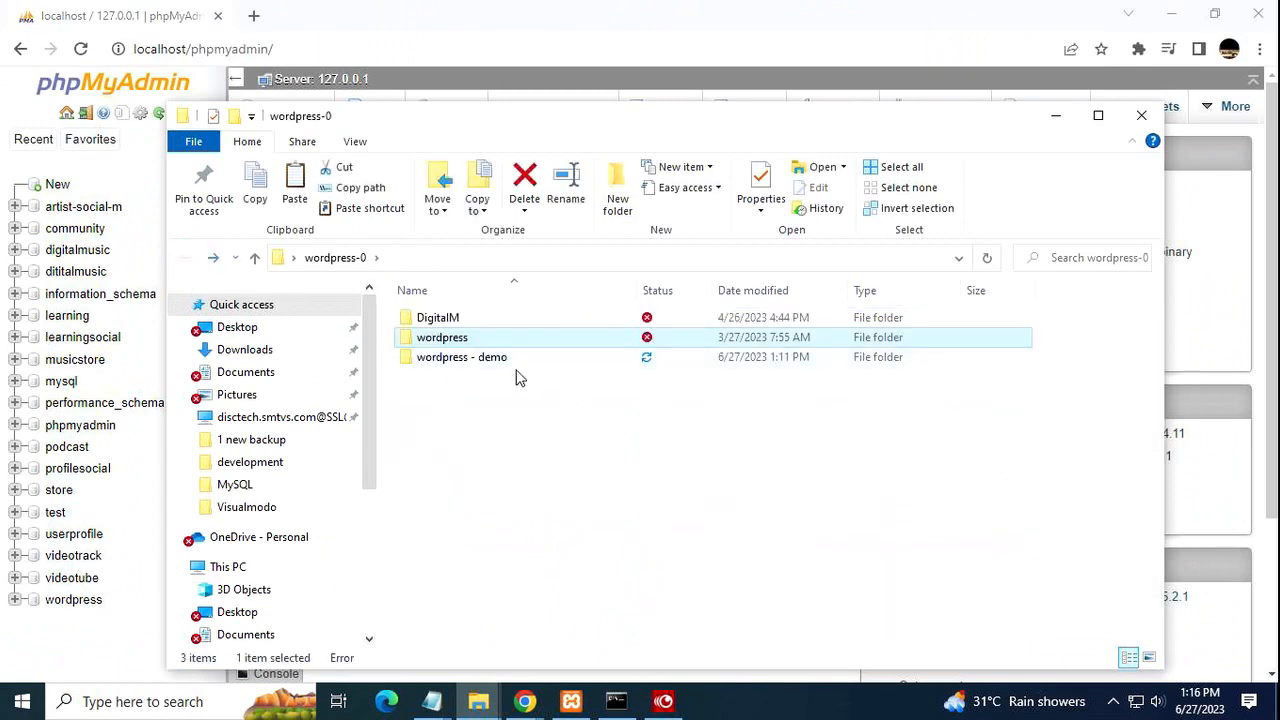
Copy the 'wordpress - demo' folder name without renaming it, then return to phpMyAdmin.
{"action": "right_click", "coordinate": [494, 362]}
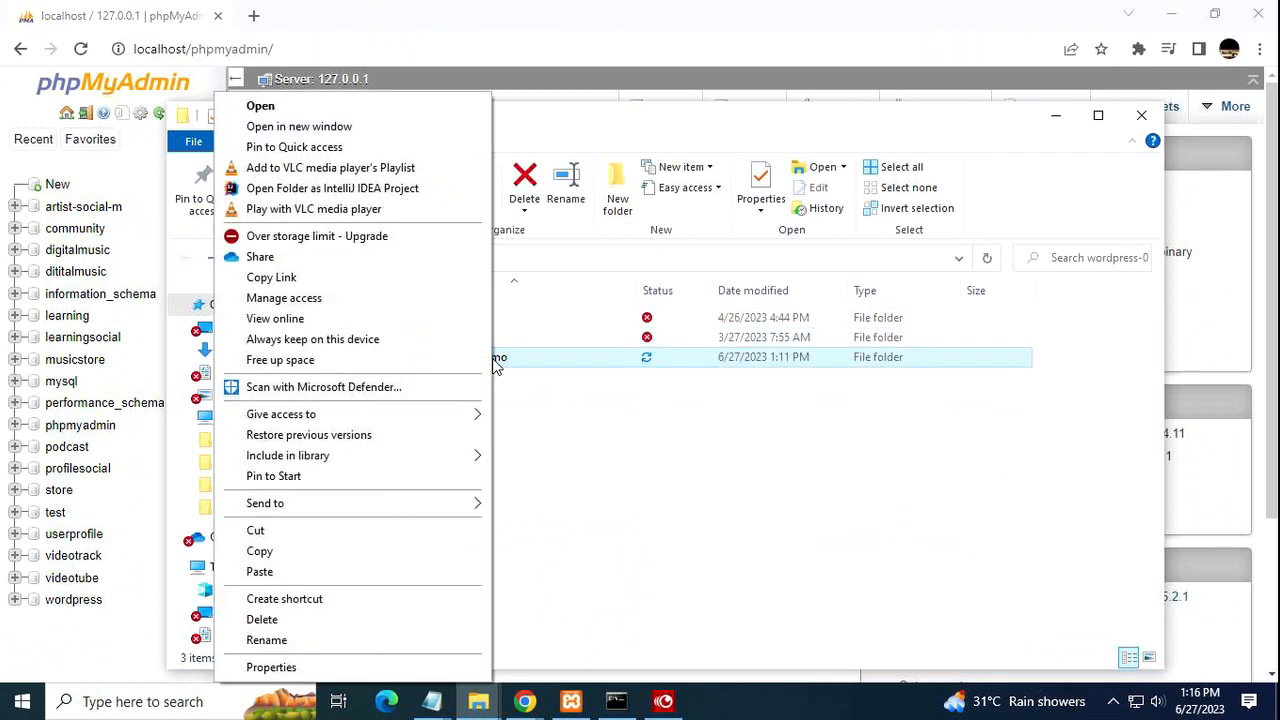
{"action": "left_click", "coordinate": [296, 638]}
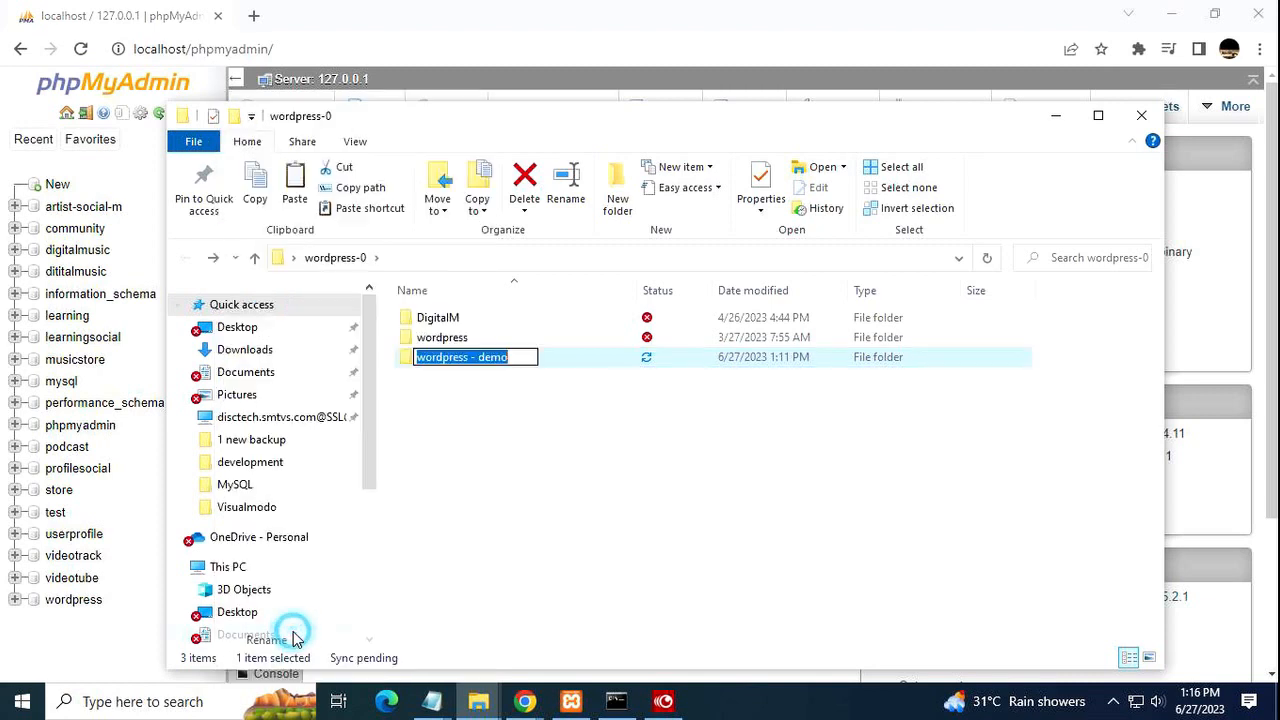
{"action": "right_click", "coordinate": [501, 365]}
{"action": "left_click", "coordinate": [386, 426]}
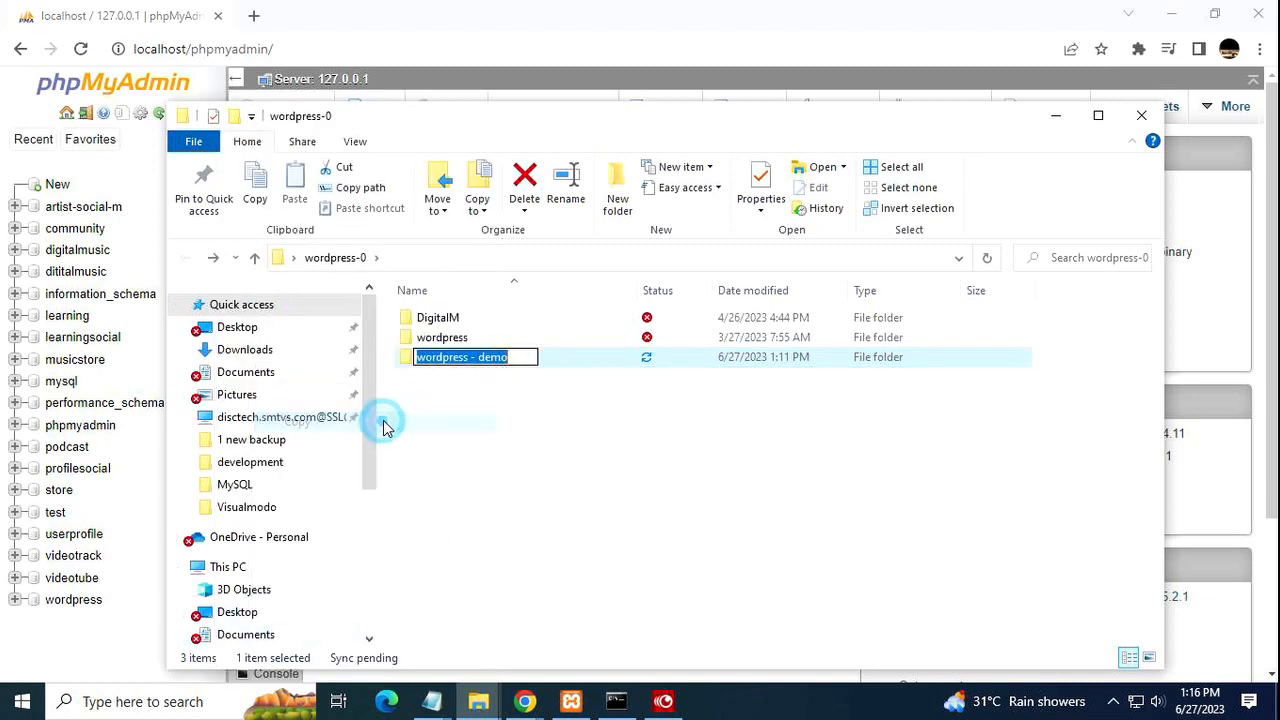
{"action": "left_click", "coordinate": [512, 419]}
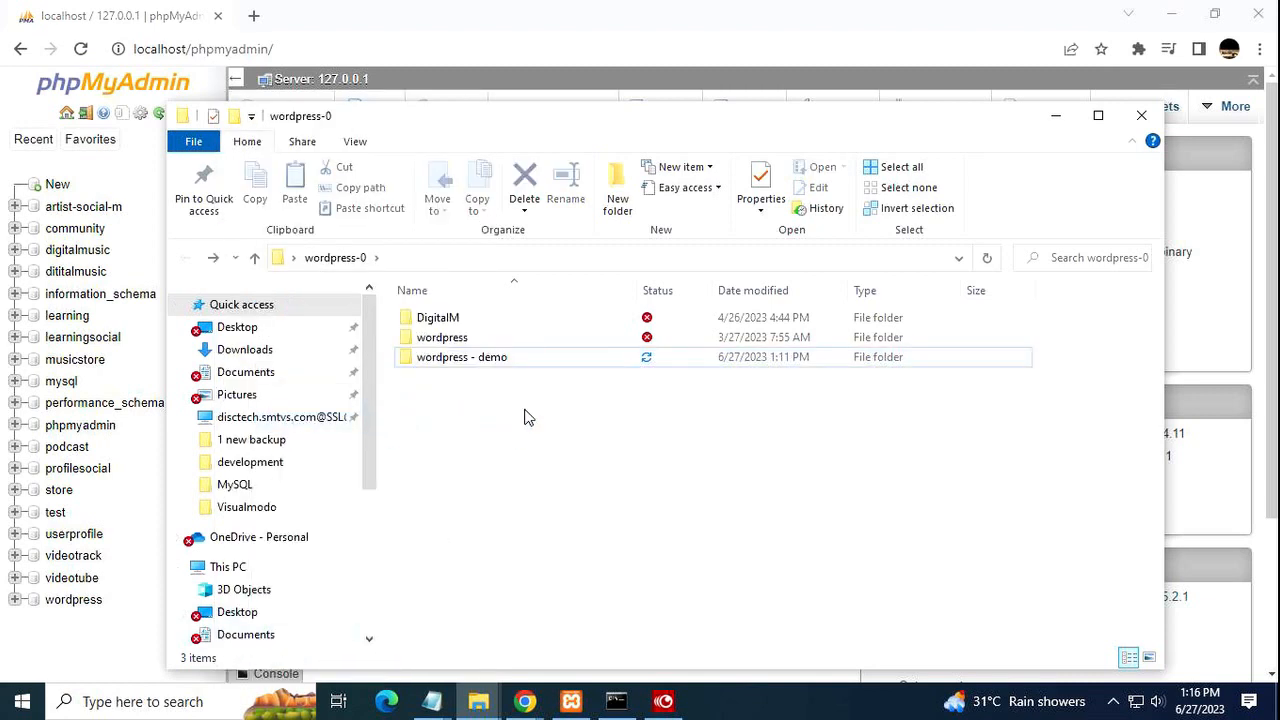
{"action": "left_click", "coordinate": [899, 17]}
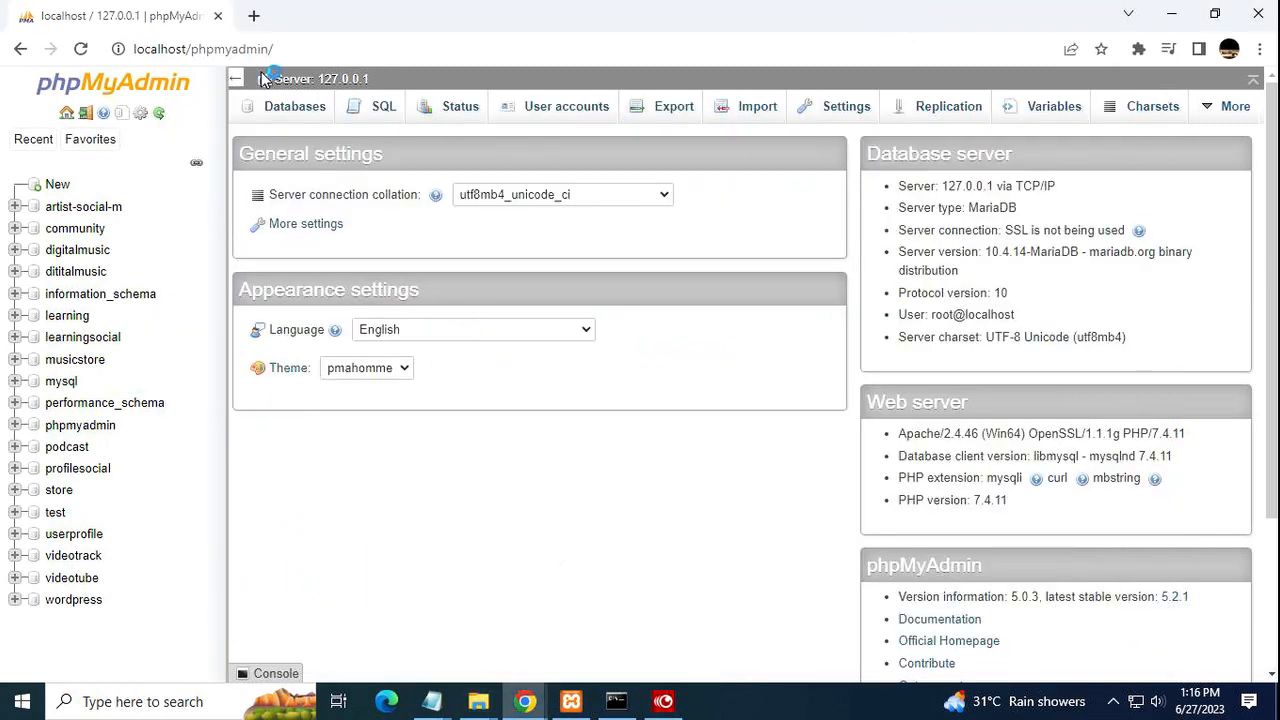
Look through phpMyAdmin's Databases, Favorites, home and SQL pages, ending on Databases.
{"action": "left_click", "coordinate": [273, 106]}
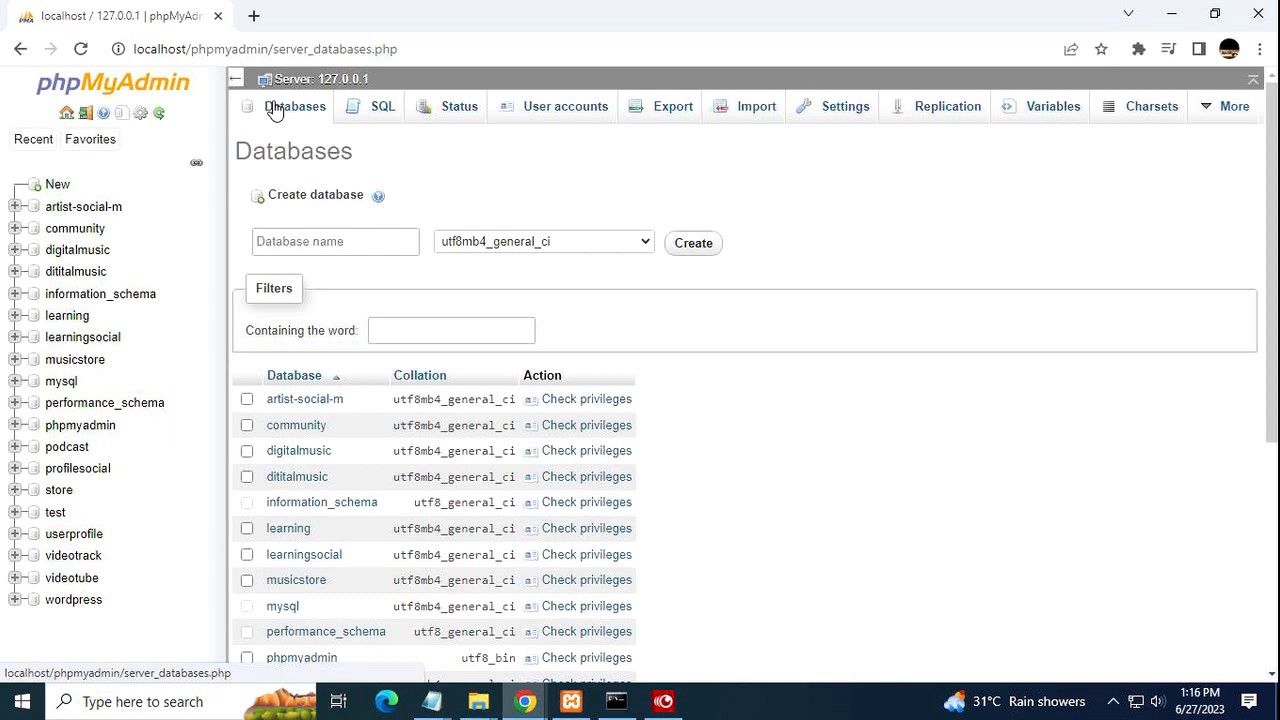
{"action": "left_click", "coordinate": [112, 142]}
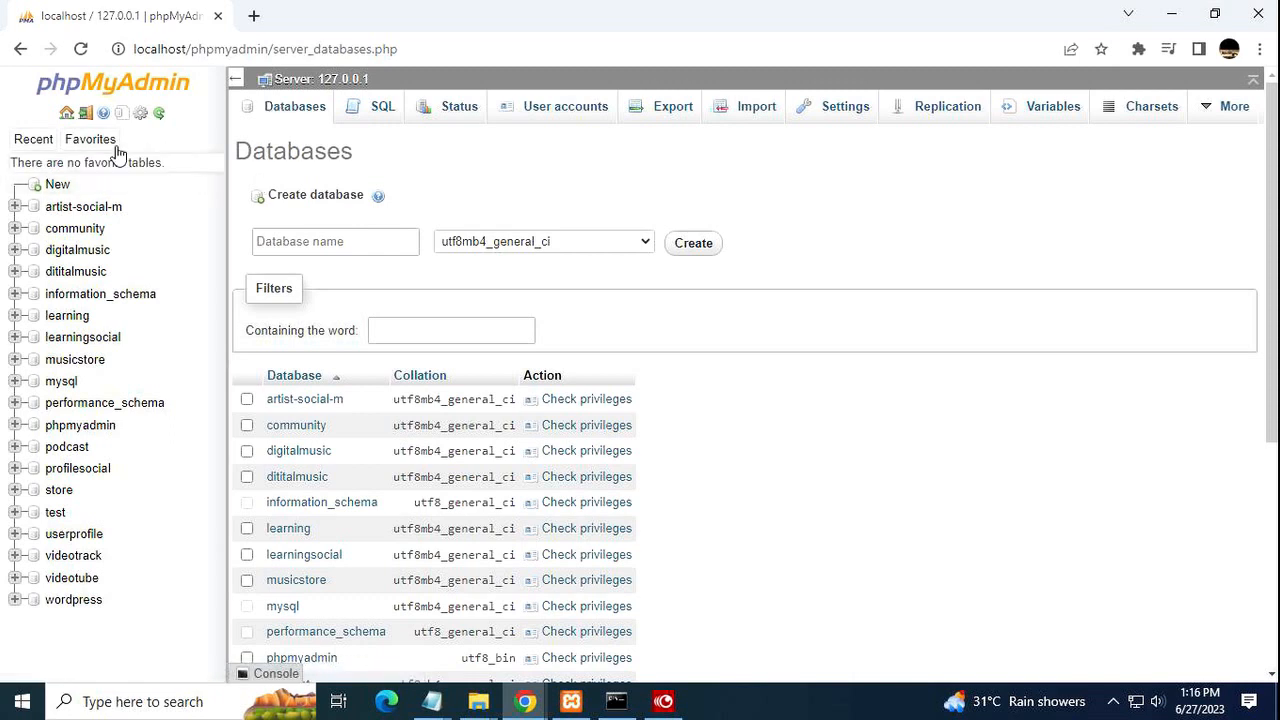
{"action": "left_click", "coordinate": [66, 114]}
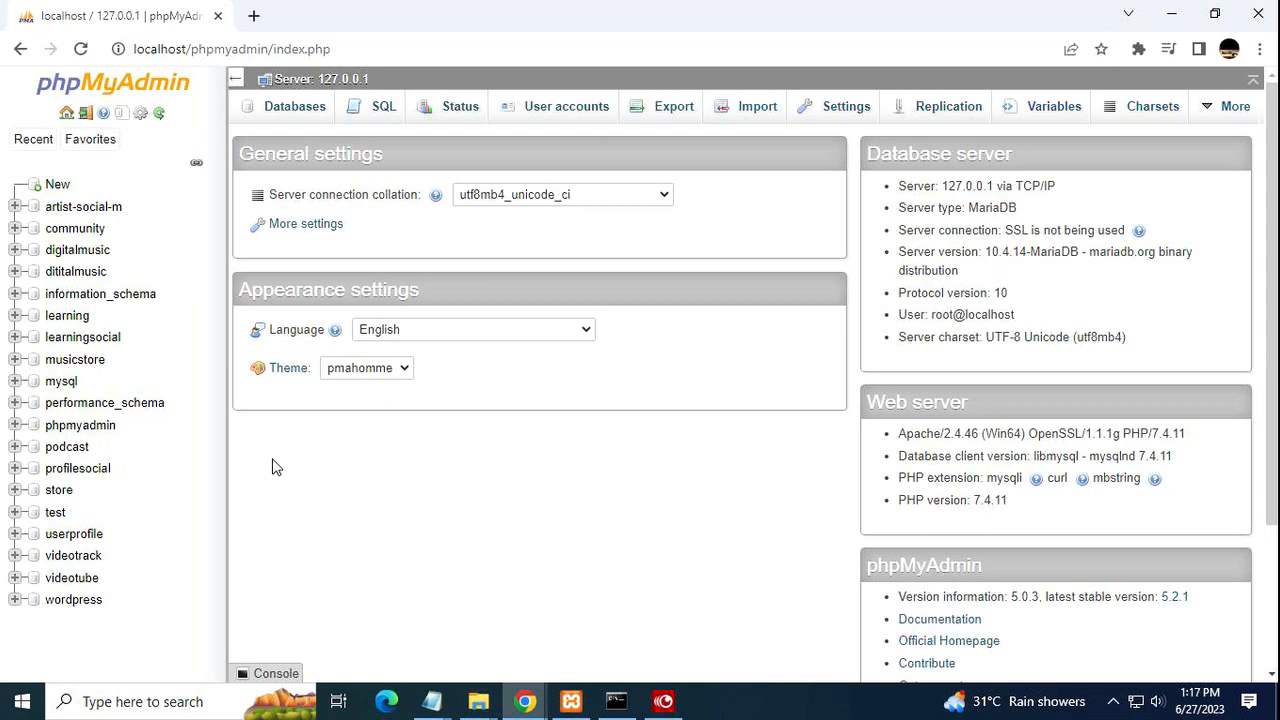
{"action": "left_click", "coordinate": [390, 118]}
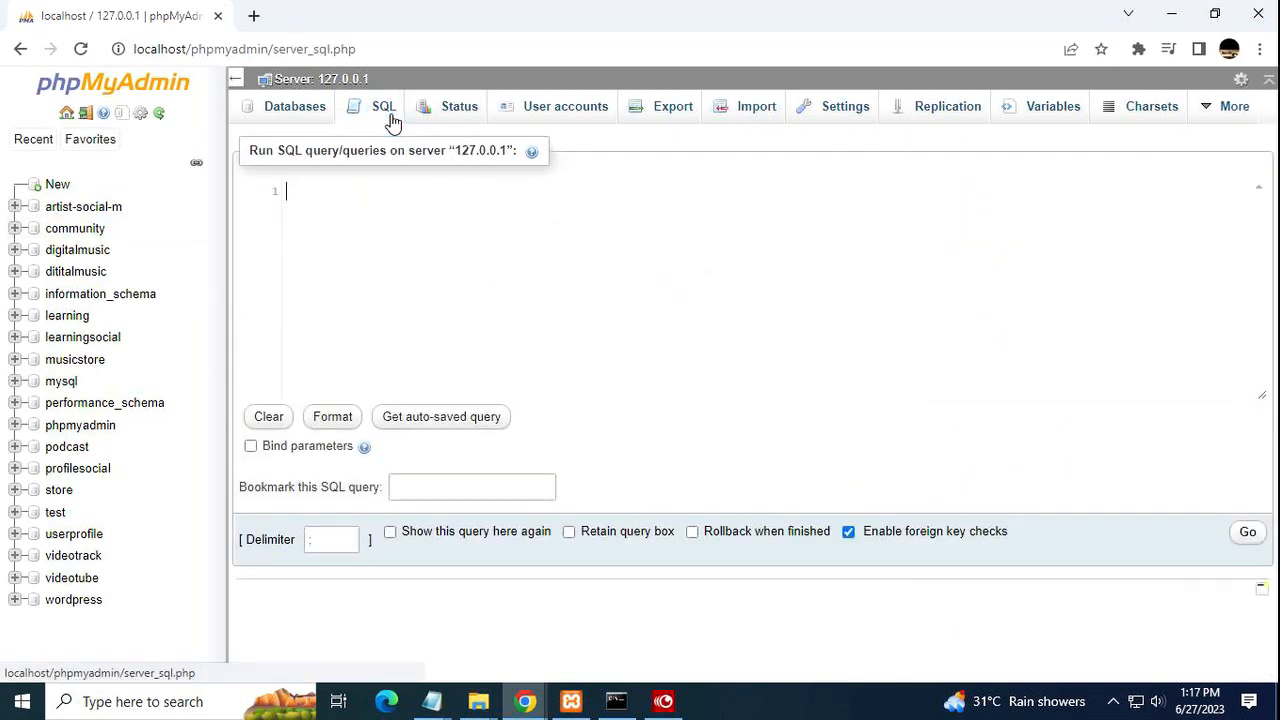
{"action": "left_click", "coordinate": [306, 116]}
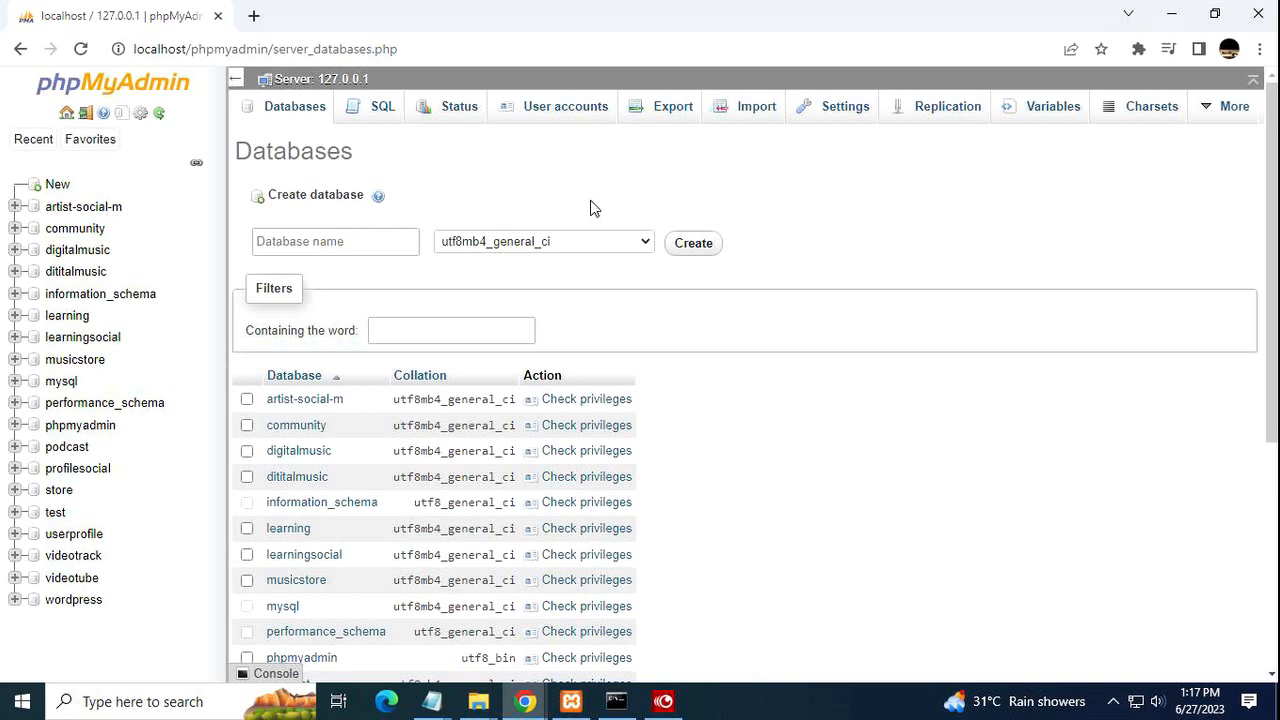
Create a new database named 'wordpress - demo' using the pasted folder name.
{"action": "left_click", "coordinate": [288, 243]}
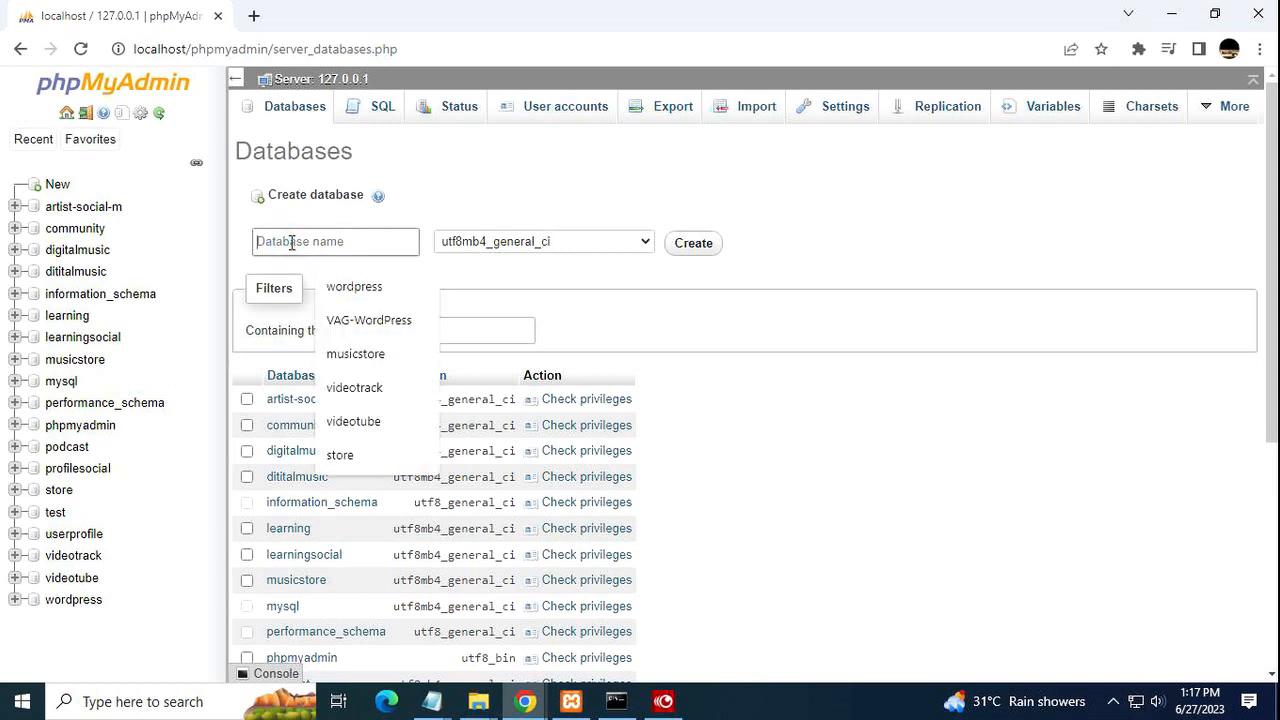
{"action": "right_click", "coordinate": [290, 242]}
{"action": "left_click", "coordinate": [350, 392]}
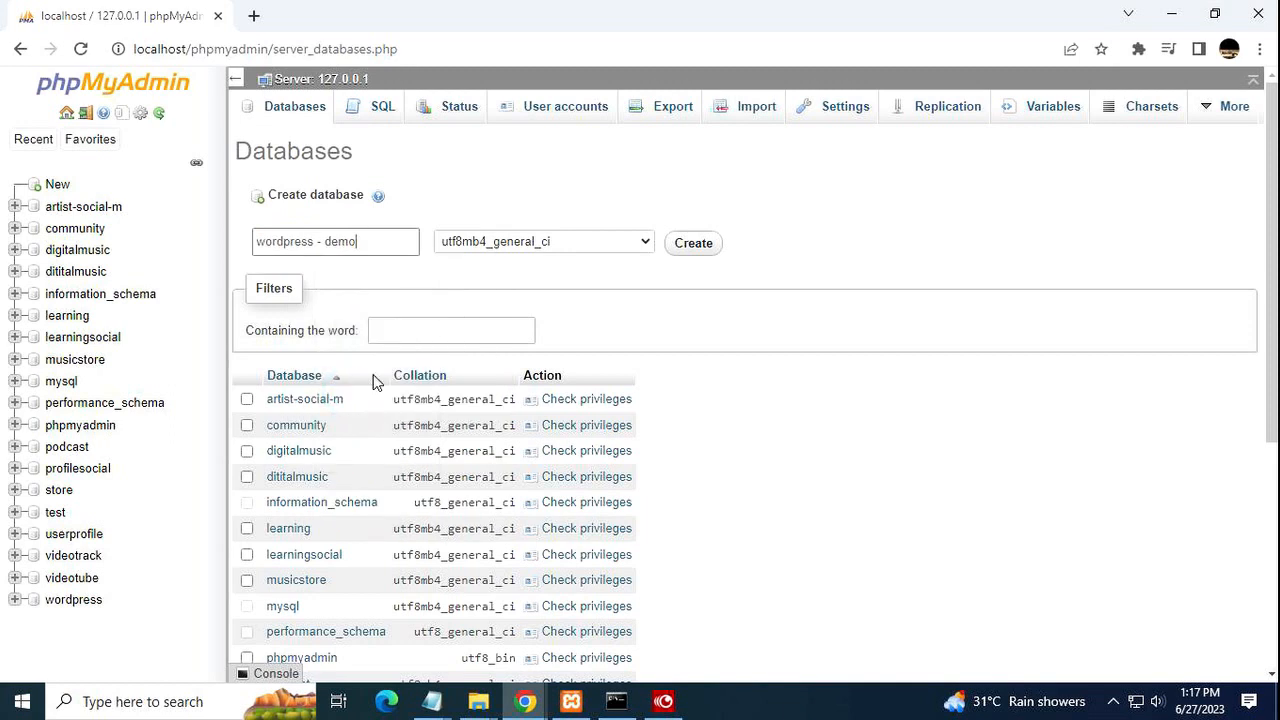
{"action": "left_click", "coordinate": [697, 248]}
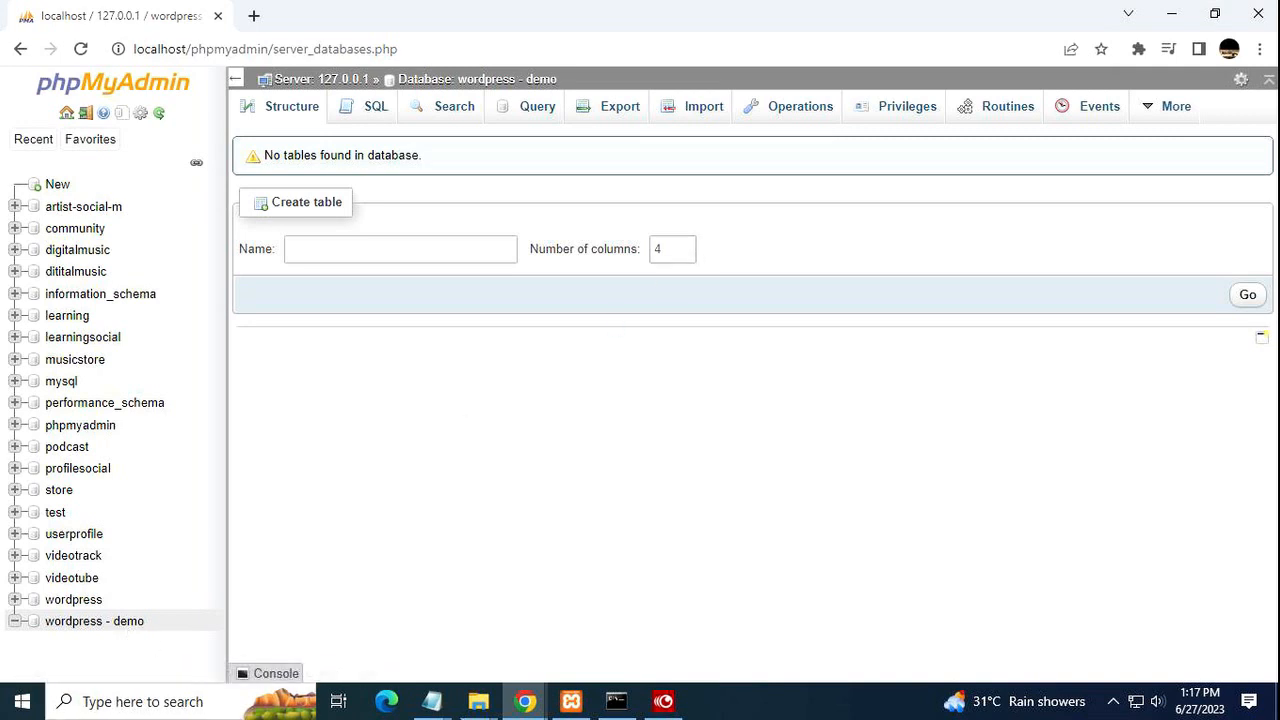
{"action": "left_click", "coordinate": [475, 700]}
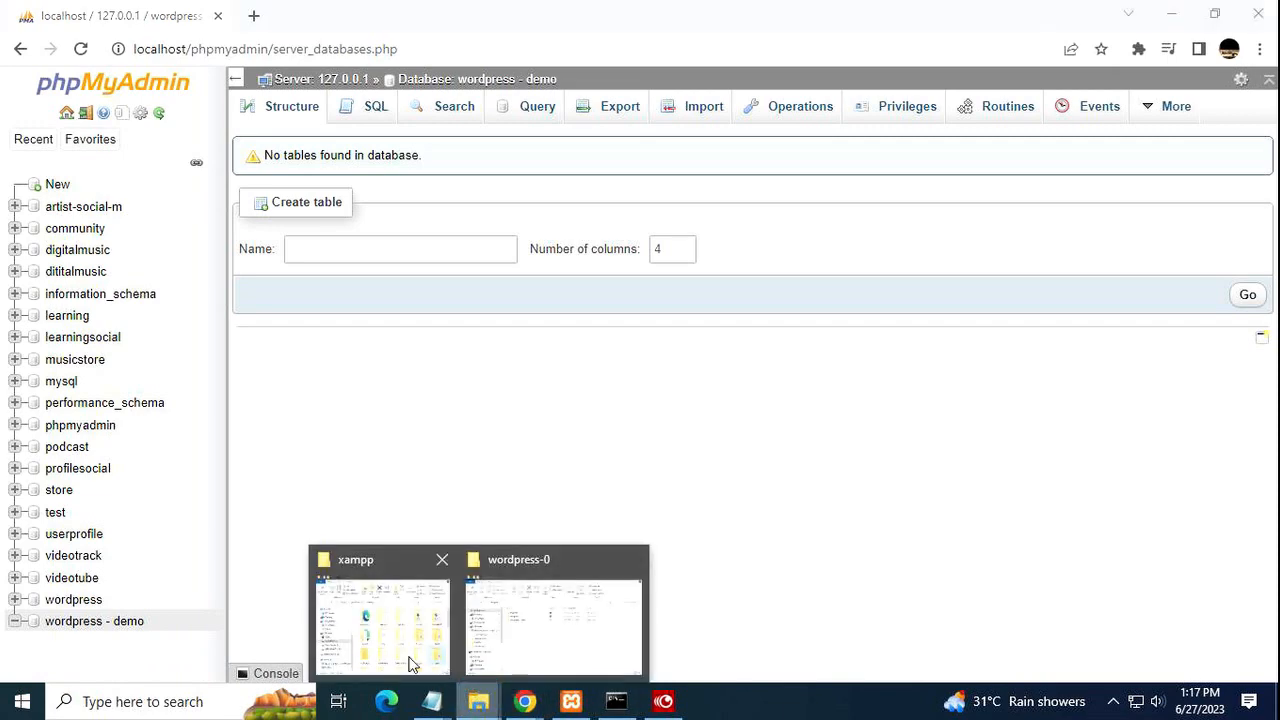
Navigate an Explorer window to C:\xampp\htdocs, then bring the wordpress-0 window forward.
{"action": "left_click", "coordinate": [394, 598]}
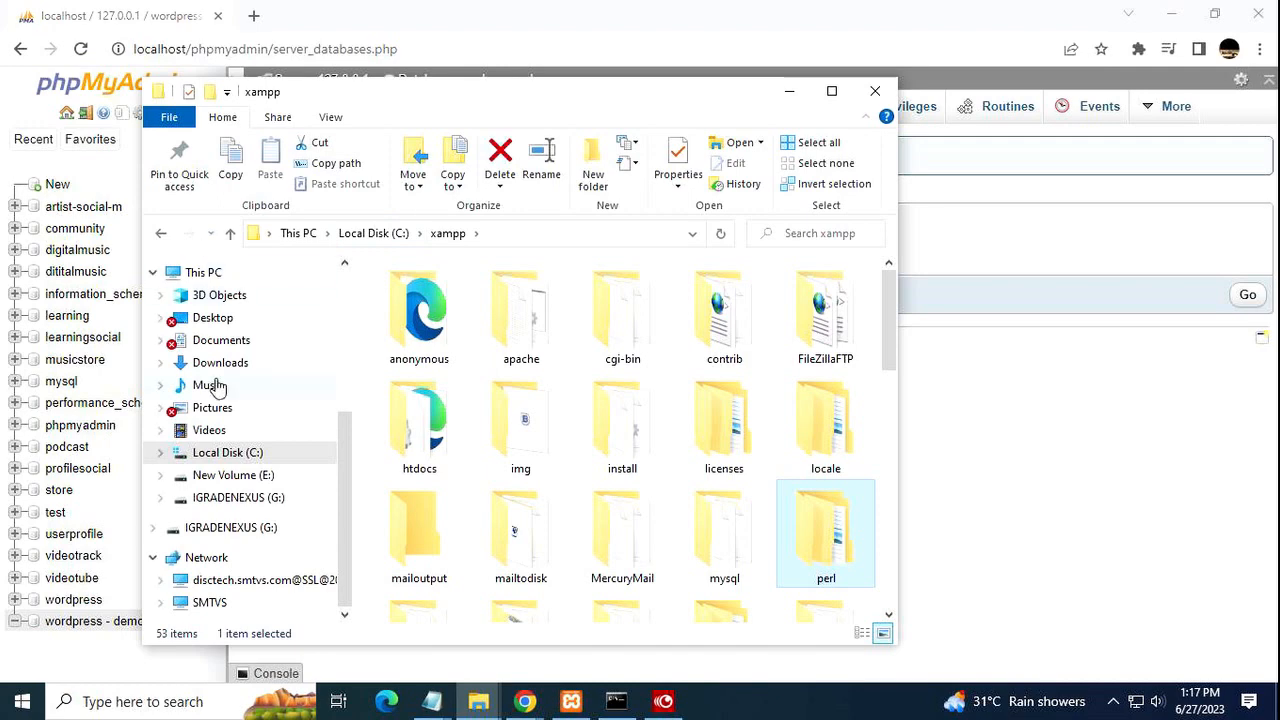
{"action": "left_click", "coordinate": [264, 452]}
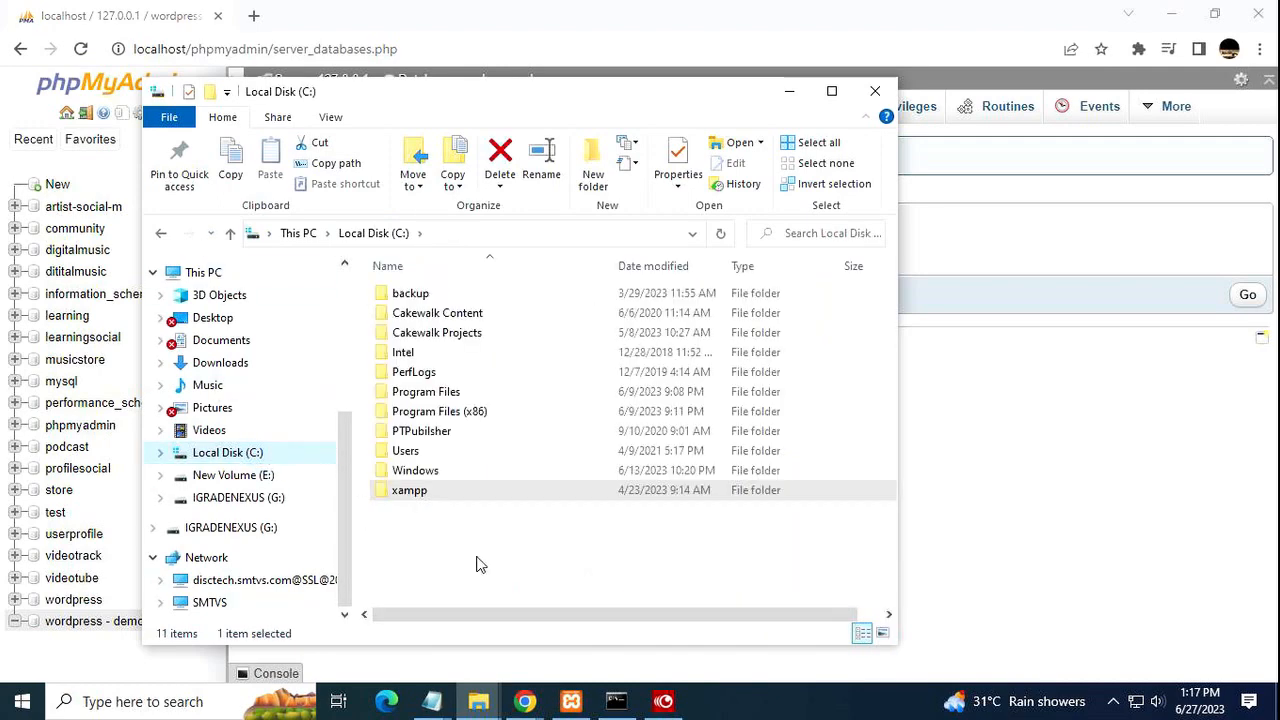
{"action": "double_click", "coordinate": [384, 491]}
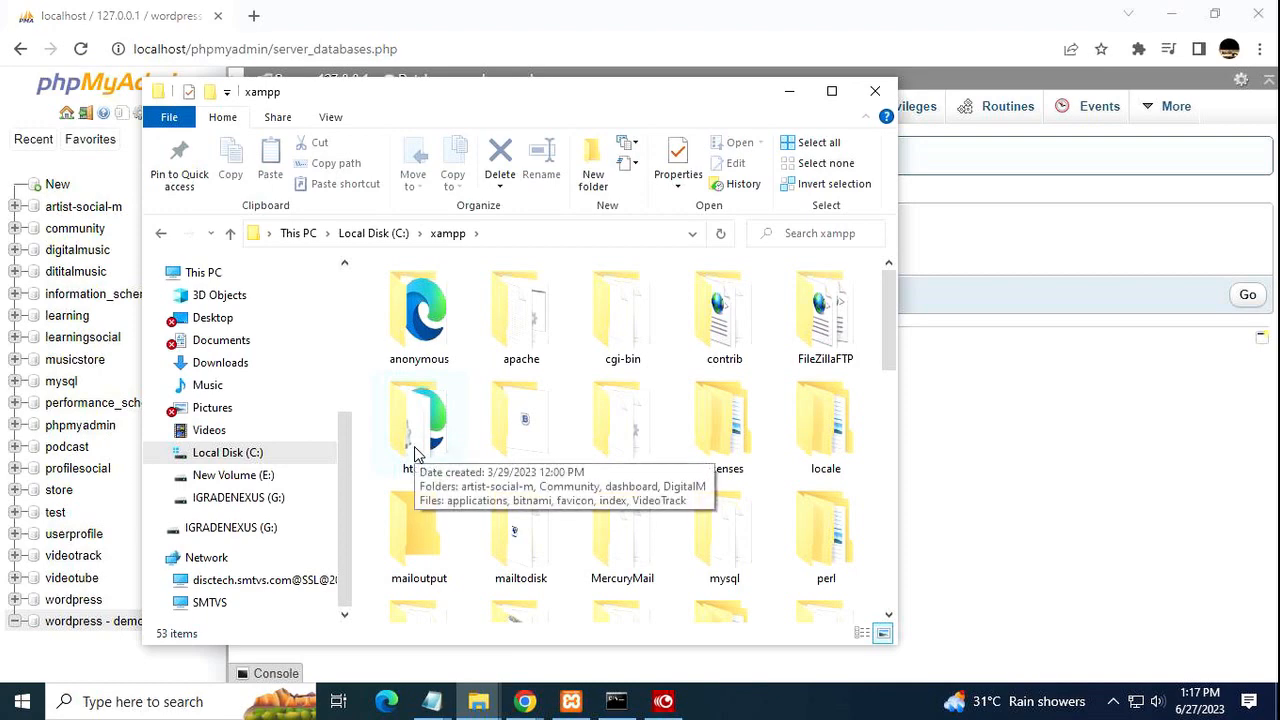
{"action": "double_click", "coordinate": [416, 452]}
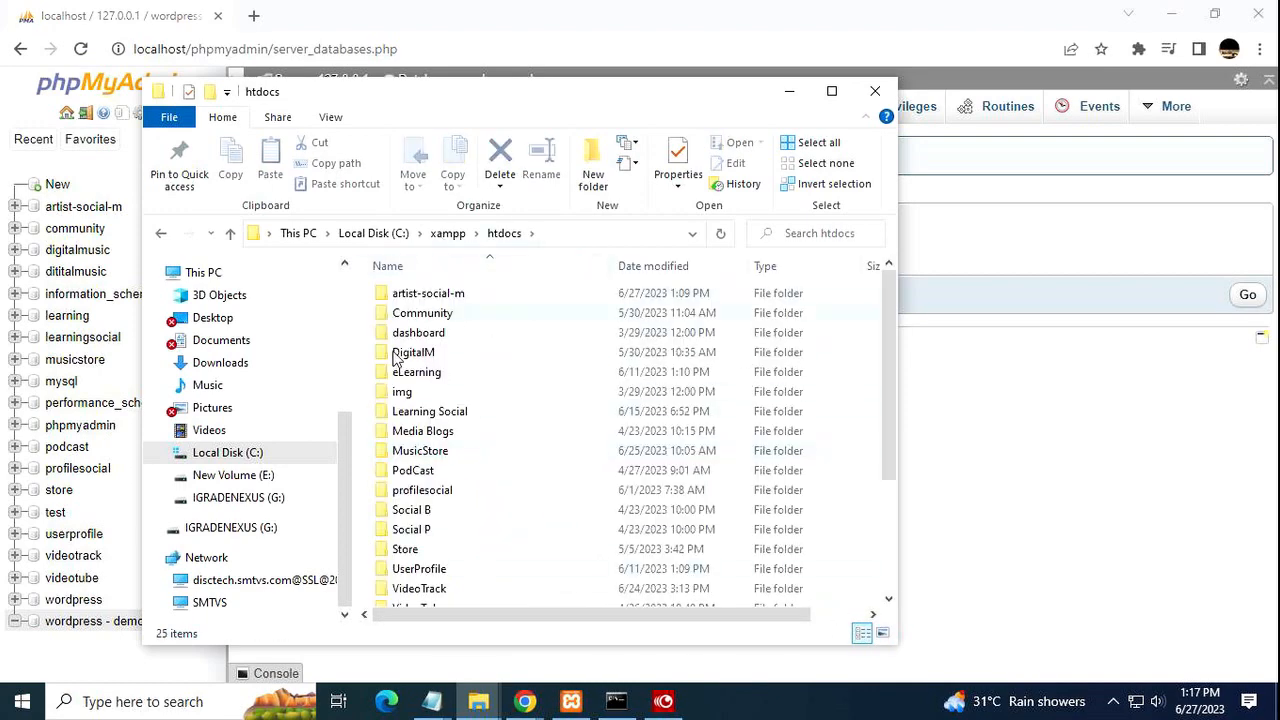
{"action": "scroll", "coordinate": [557, 468], "scroll_direction": "down", "scroll_amount": 3}
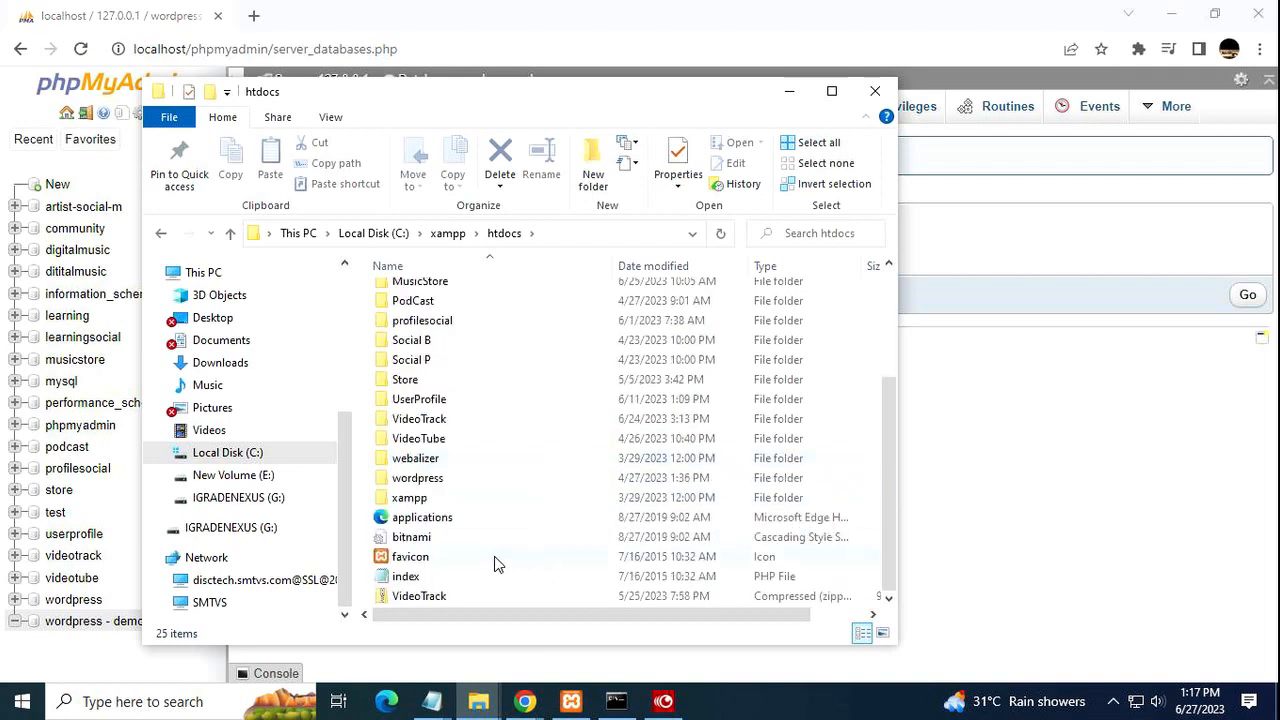
{"action": "left_click", "coordinate": [477, 703]}
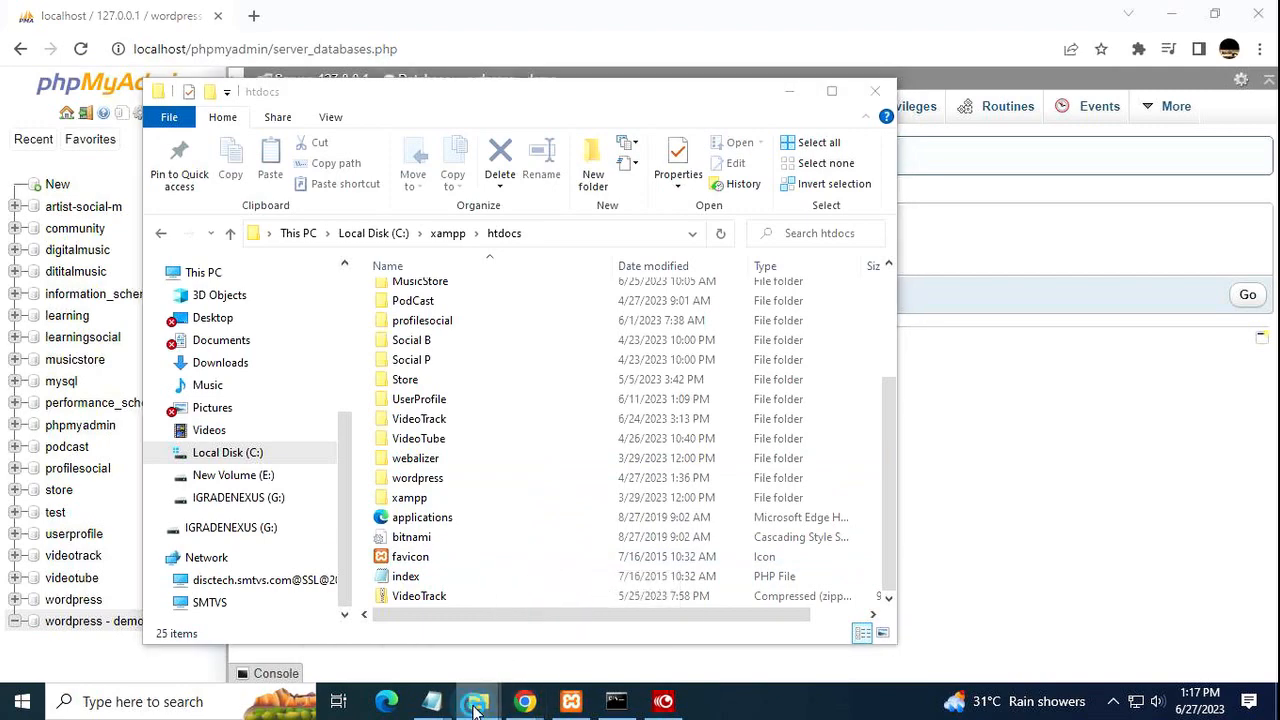
{"action": "left_click", "coordinate": [527, 558]}
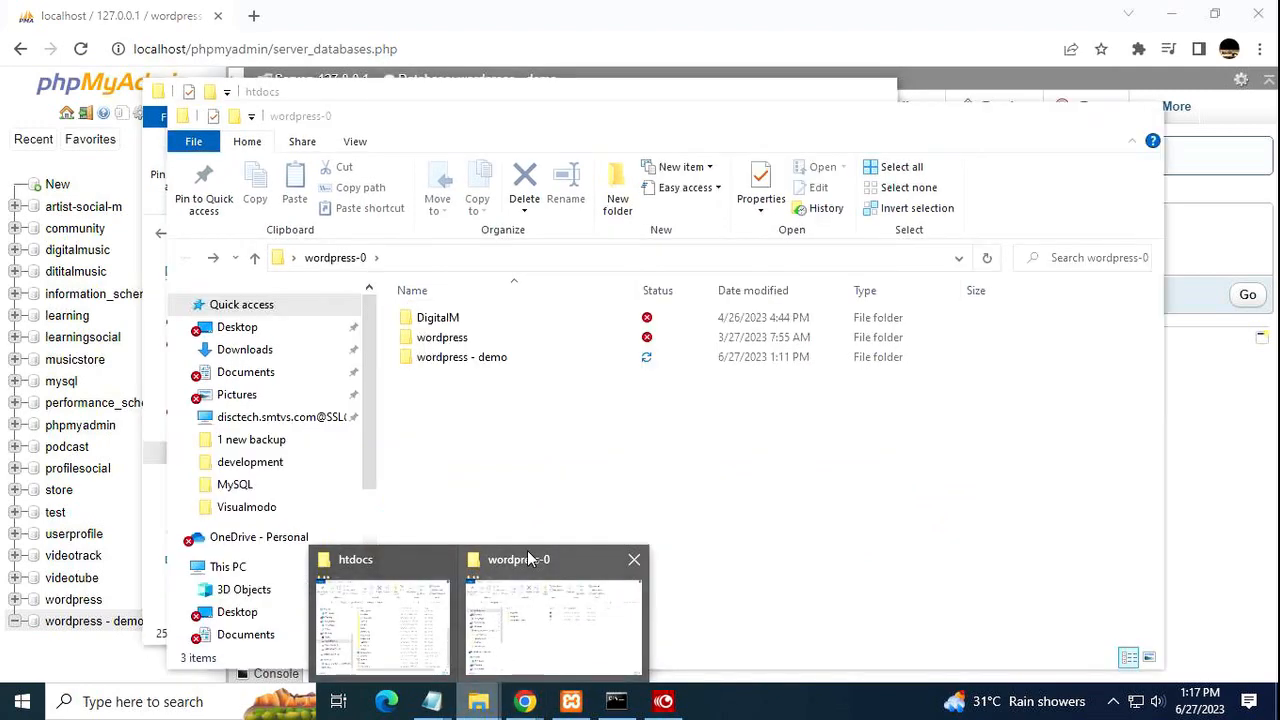
Copy the 'wordpress - demo' folder into C:\xampp\htdocs, then minimize both Explorer windows.
{"action": "left_click", "coordinate": [437, 362]}
{"action": "right_click", "coordinate": [437, 362]}
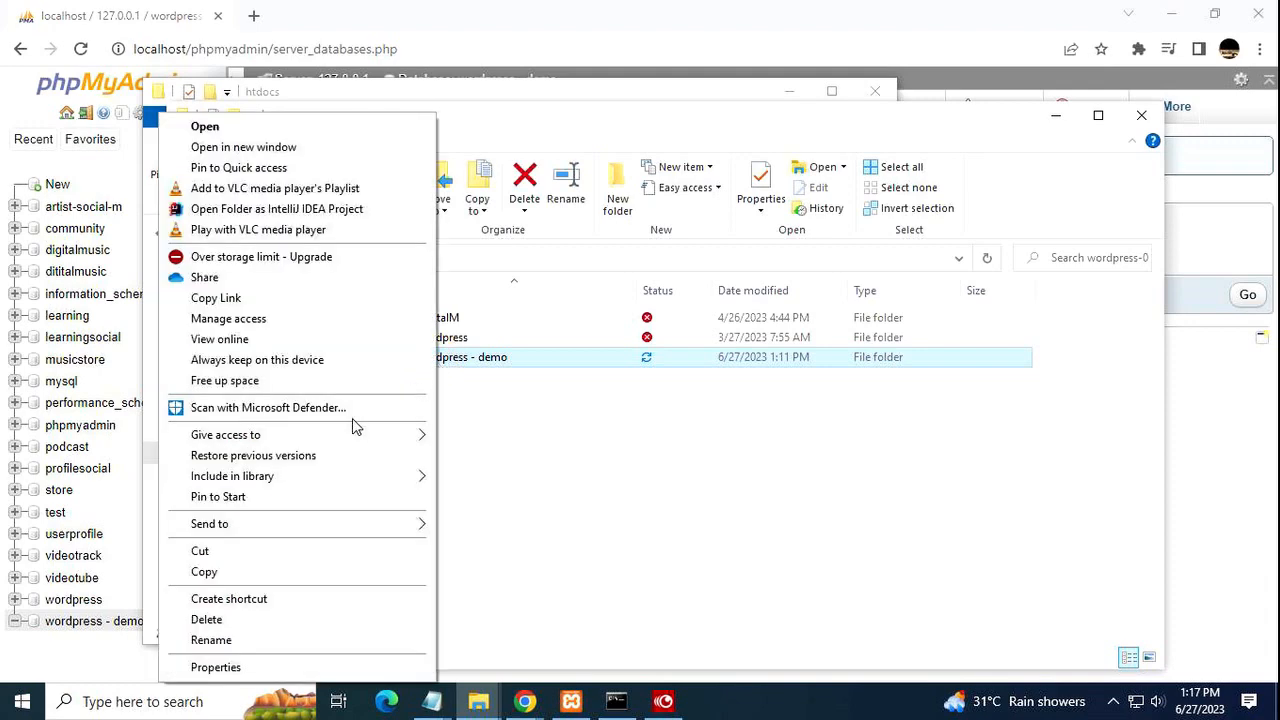
{"action": "left_click", "coordinate": [269, 566]}
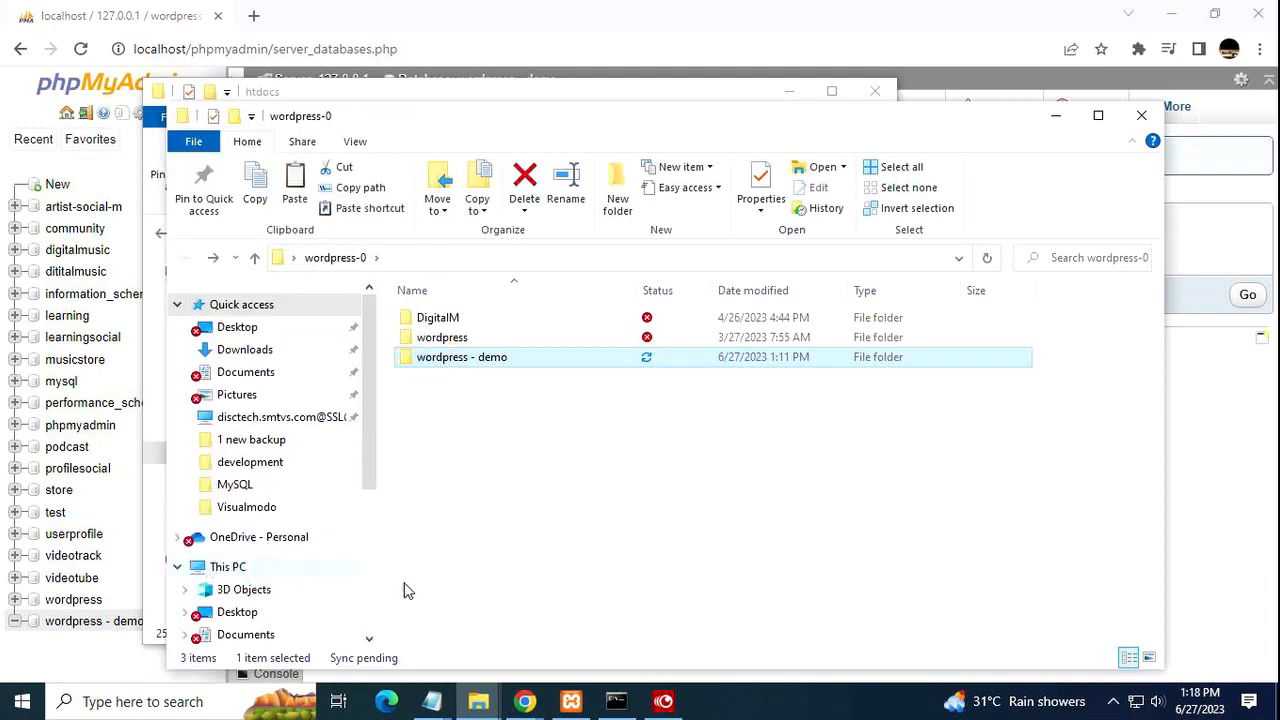
{"action": "left_click", "coordinate": [544, 97]}
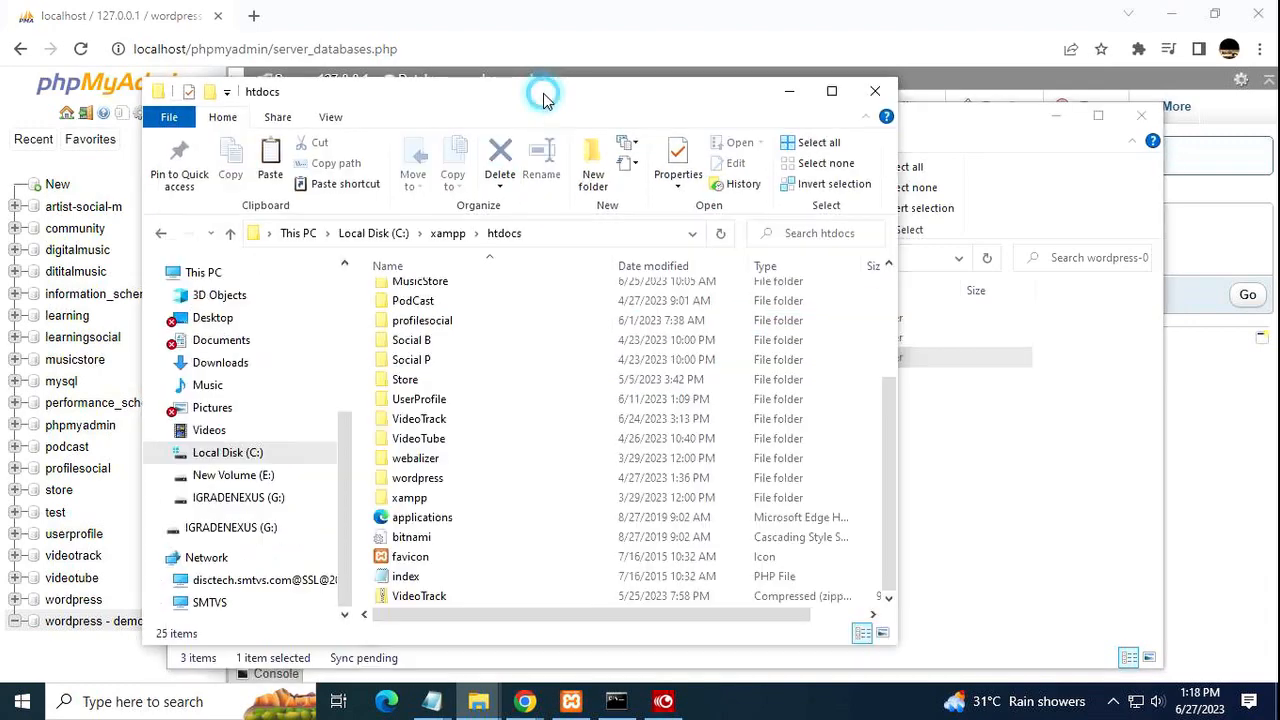
{"action": "right_click", "coordinate": [494, 575]}
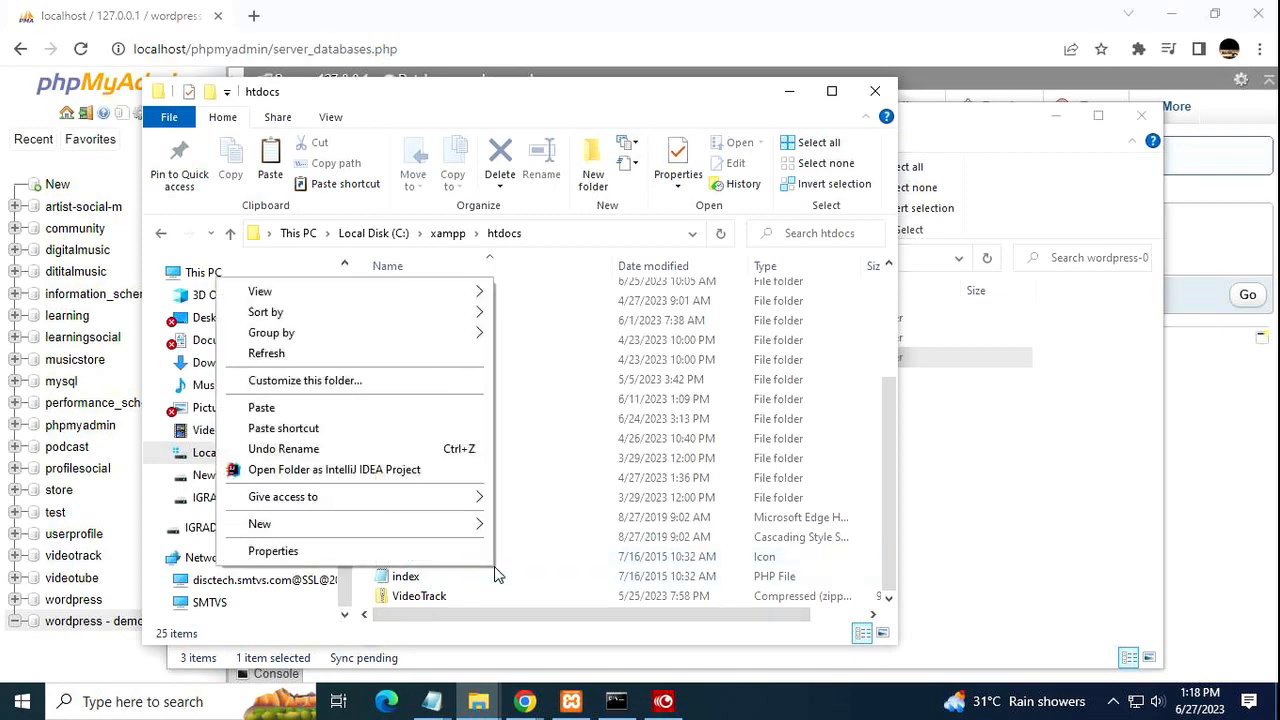
{"action": "left_click", "coordinate": [355, 401]}
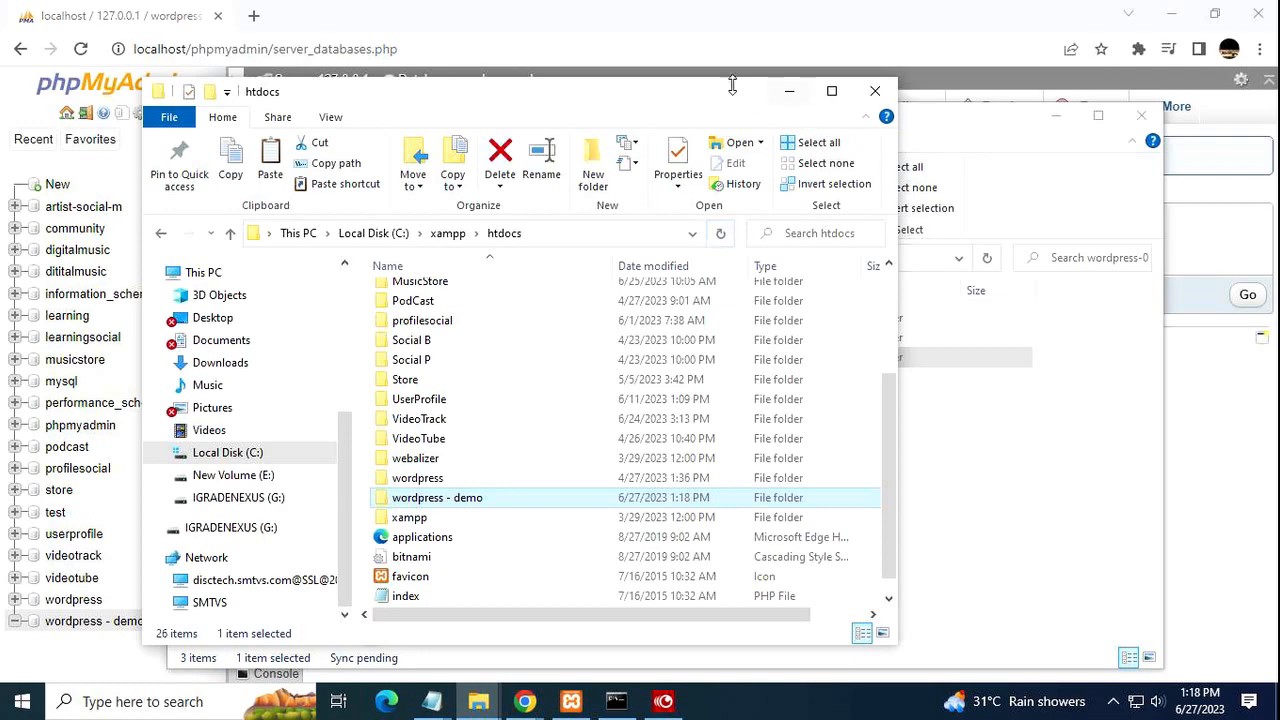
{"action": "left_click", "coordinate": [789, 91]}
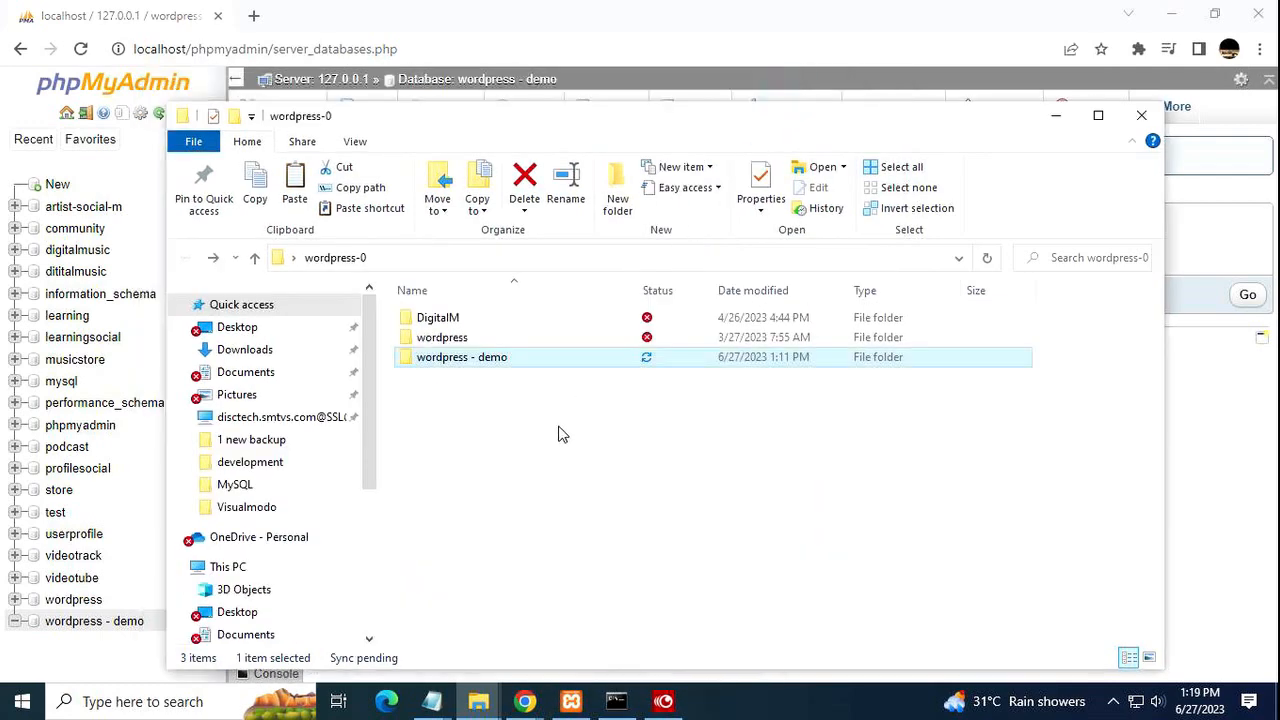
{"action": "left_click", "coordinate": [1049, 120]}
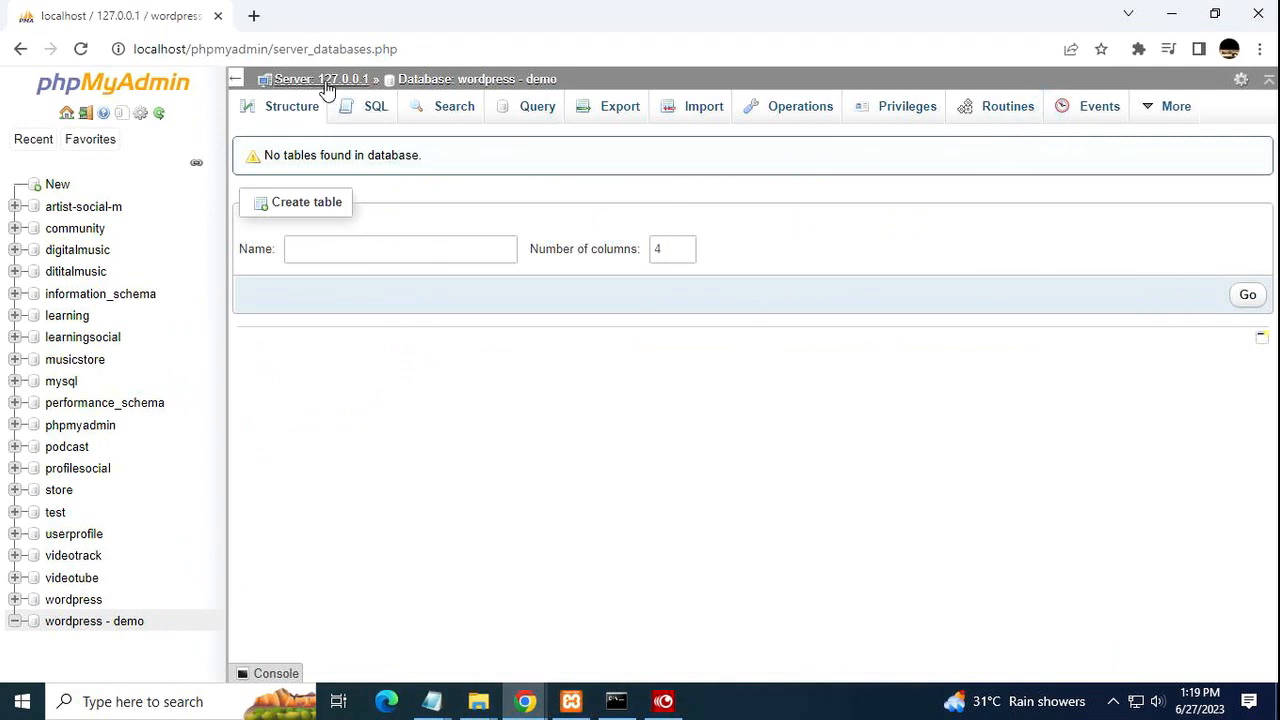
Open a new Chrome tab and enter 'localhost/' as its address.
{"action": "left_click", "coordinate": [253, 17]}
{"action": "left_click", "coordinate": [228, 42]}
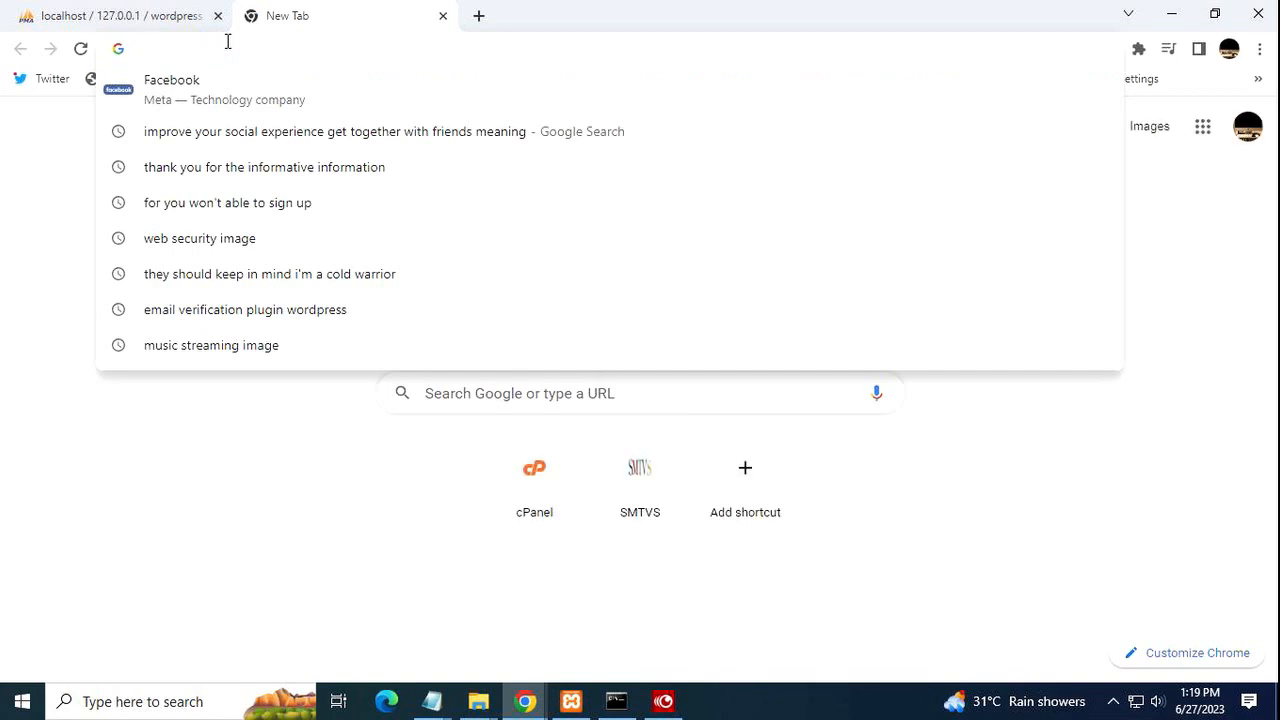
{"action": "type", "text": "localhost/videotrack/"}
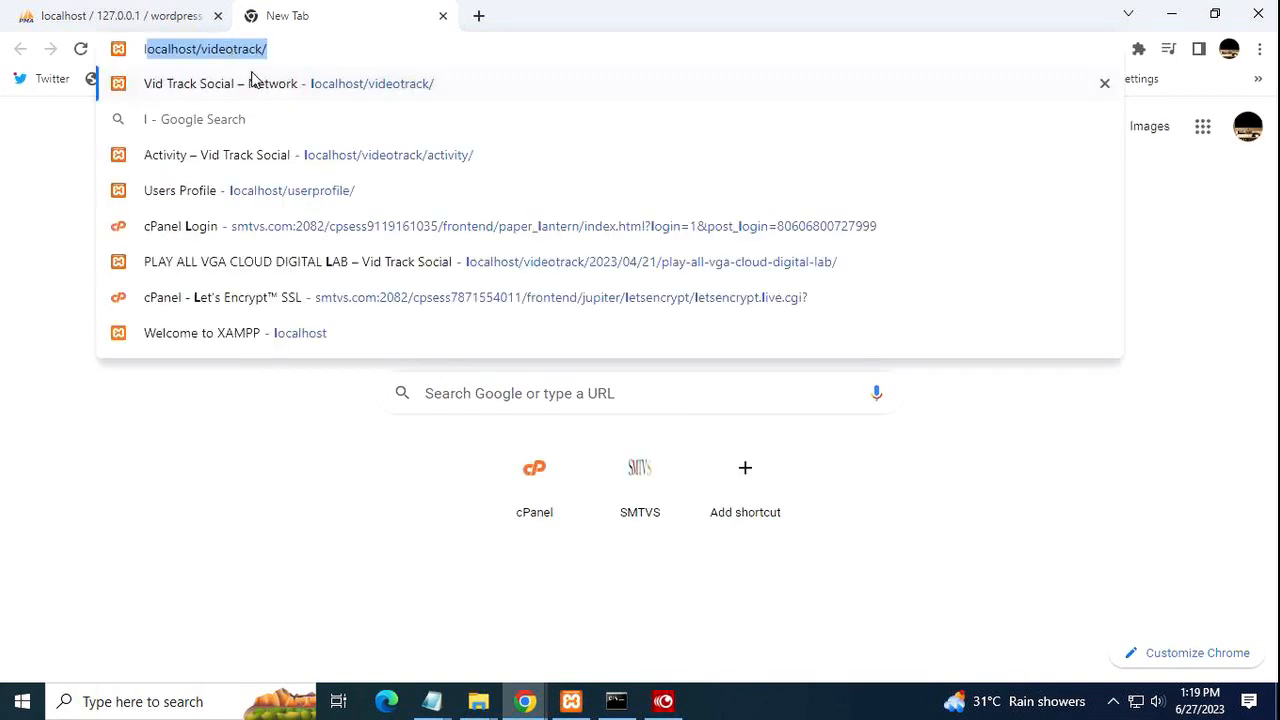
{"action": "left_click", "coordinate": [277, 47]}
{"action": "key", "text": "BackSpace"}
{"action": "key", "text": "BackSpace"}
{"action": "key", "text": "BackSpace"}
{"action": "key", "text": "BackSpace"}
{"action": "key", "text": "BackSpace"}
{"action": "key", "text": "BackSpace"}
{"action": "key", "text": "BackSpace"}
{"action": "key", "text": "BackSpace"}
{"action": "key", "text": "BackSpace"}
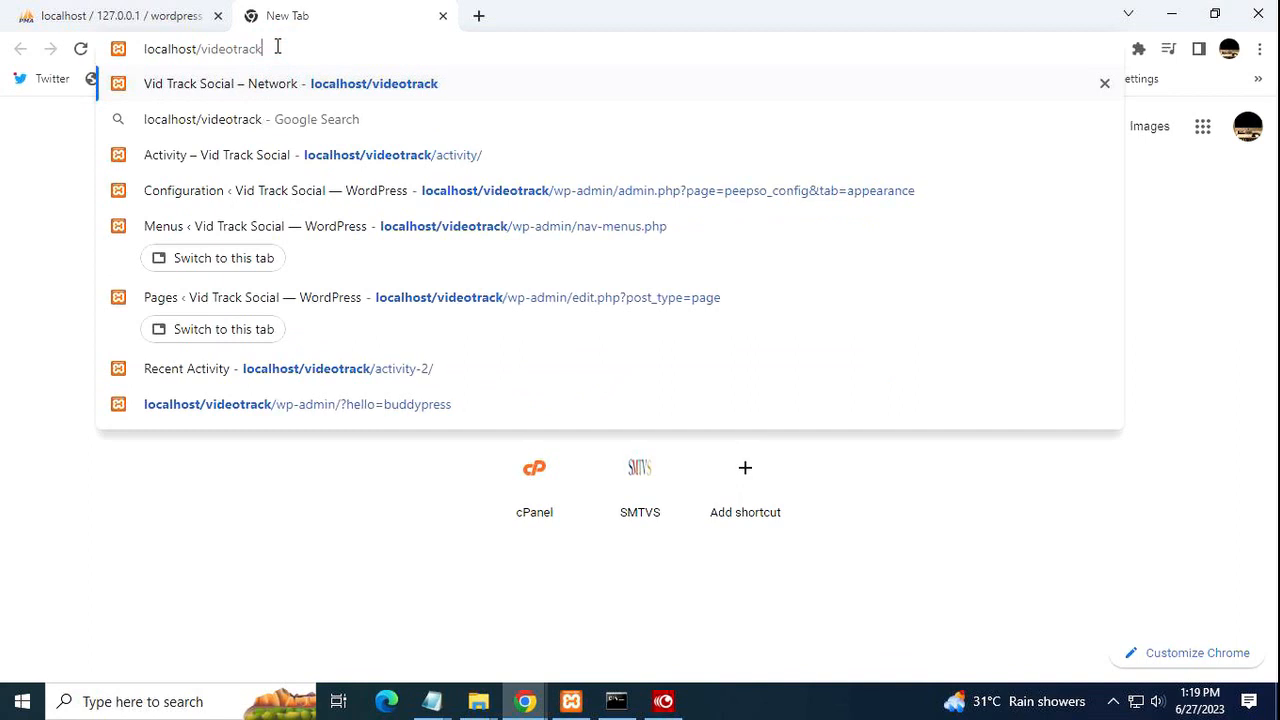
{"action": "key", "text": "BackSpace"}
{"action": "key", "text": "BackSpace"}
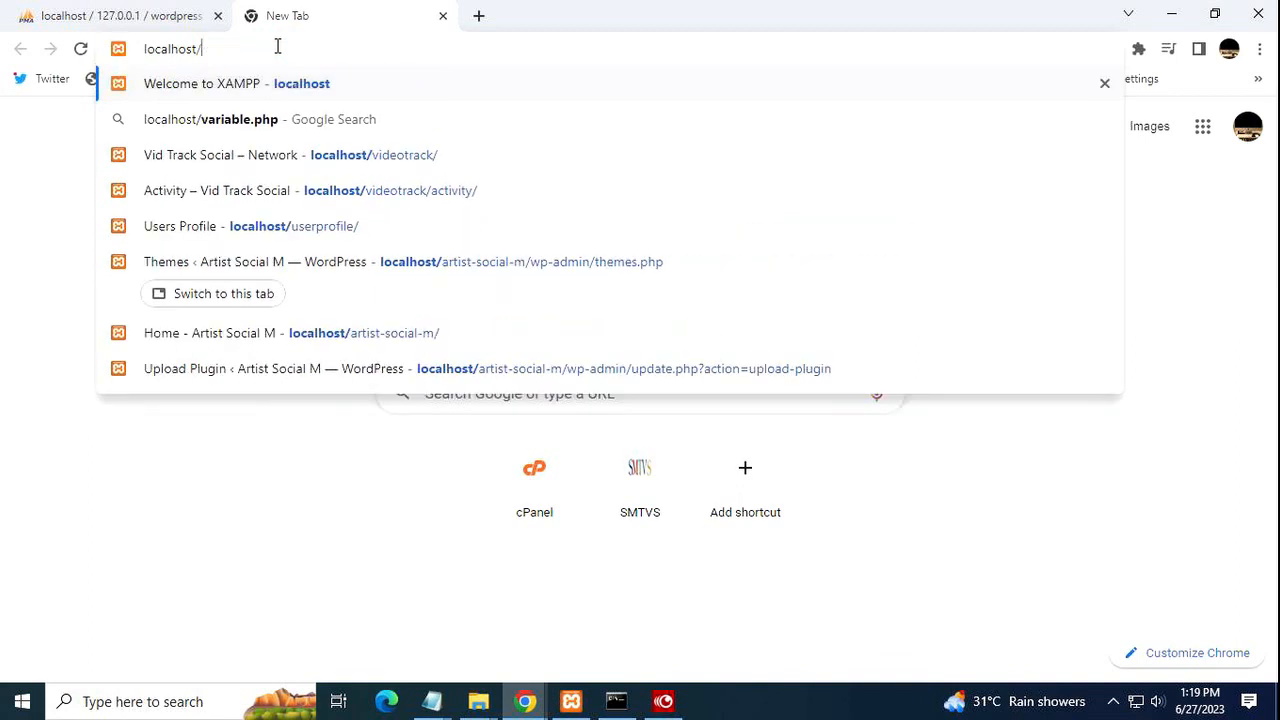
{"action": "key", "text": "BackSpace"}
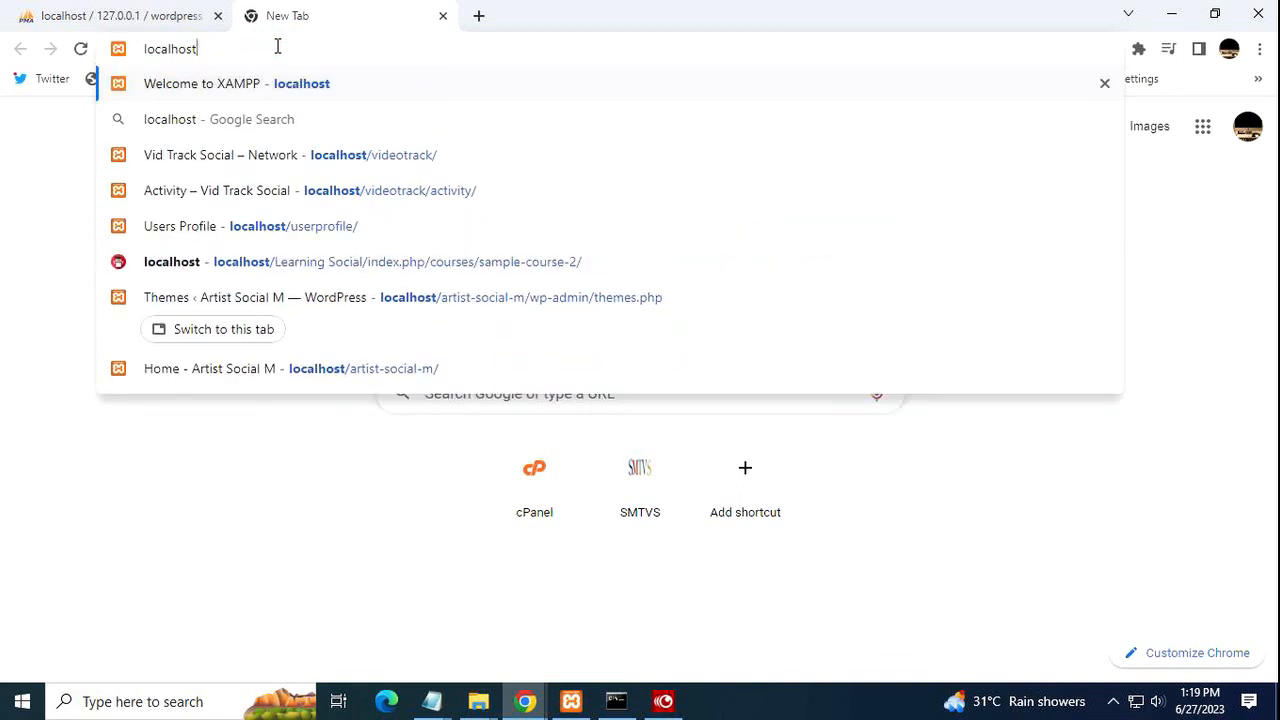
{"action": "type", "text": "/"}
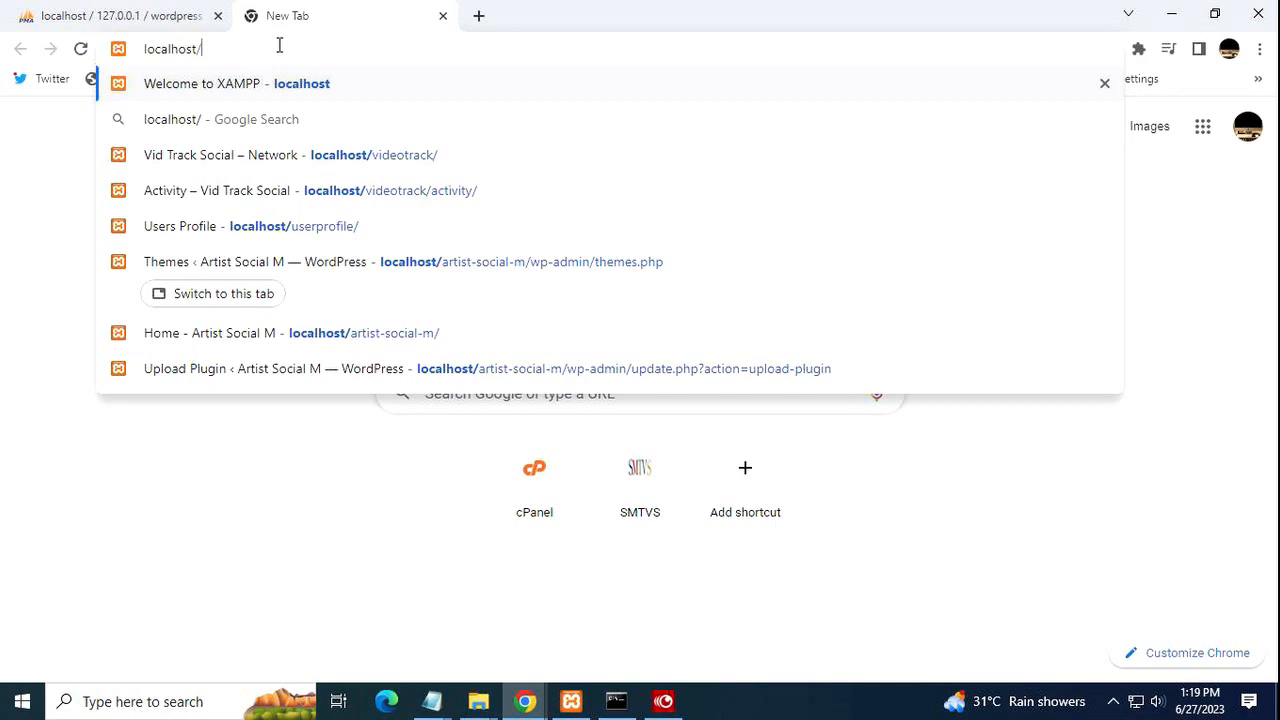
{"action": "left_click", "coordinate": [476, 705]}
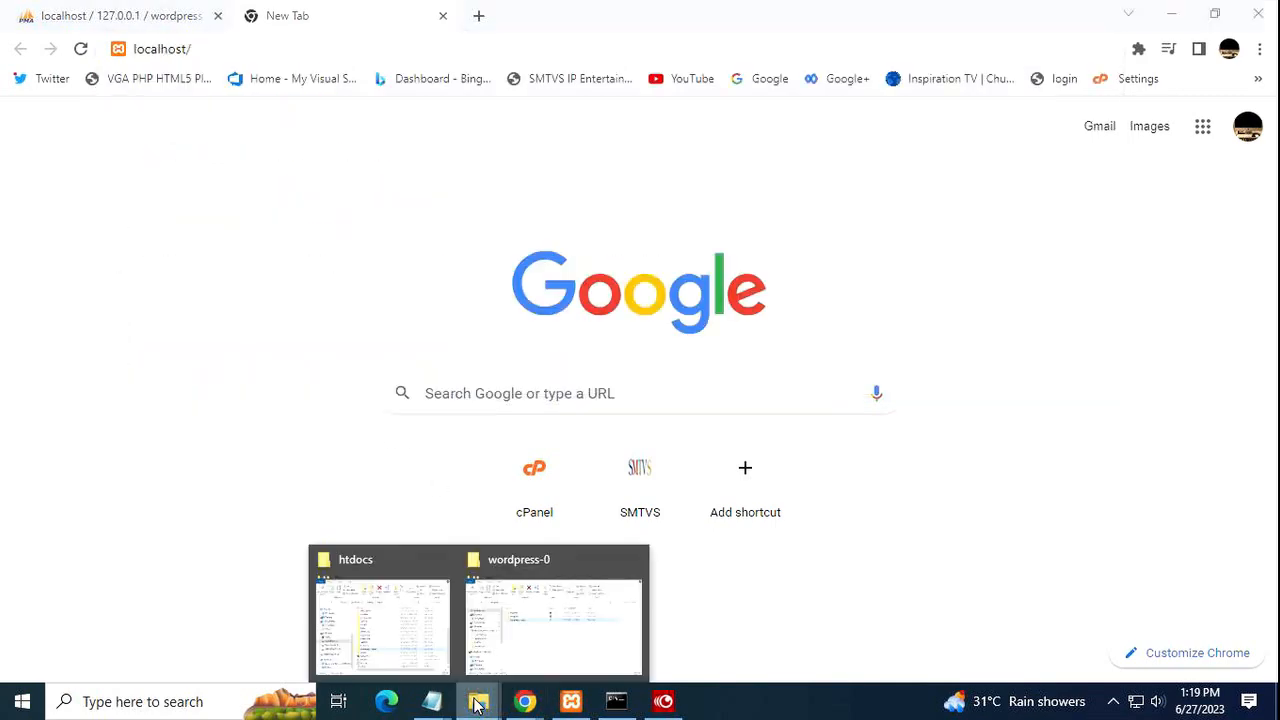
Copy the 'wordpress - demo' folder name again from the wordpress-0 window.
{"action": "left_click", "coordinate": [531, 650]}
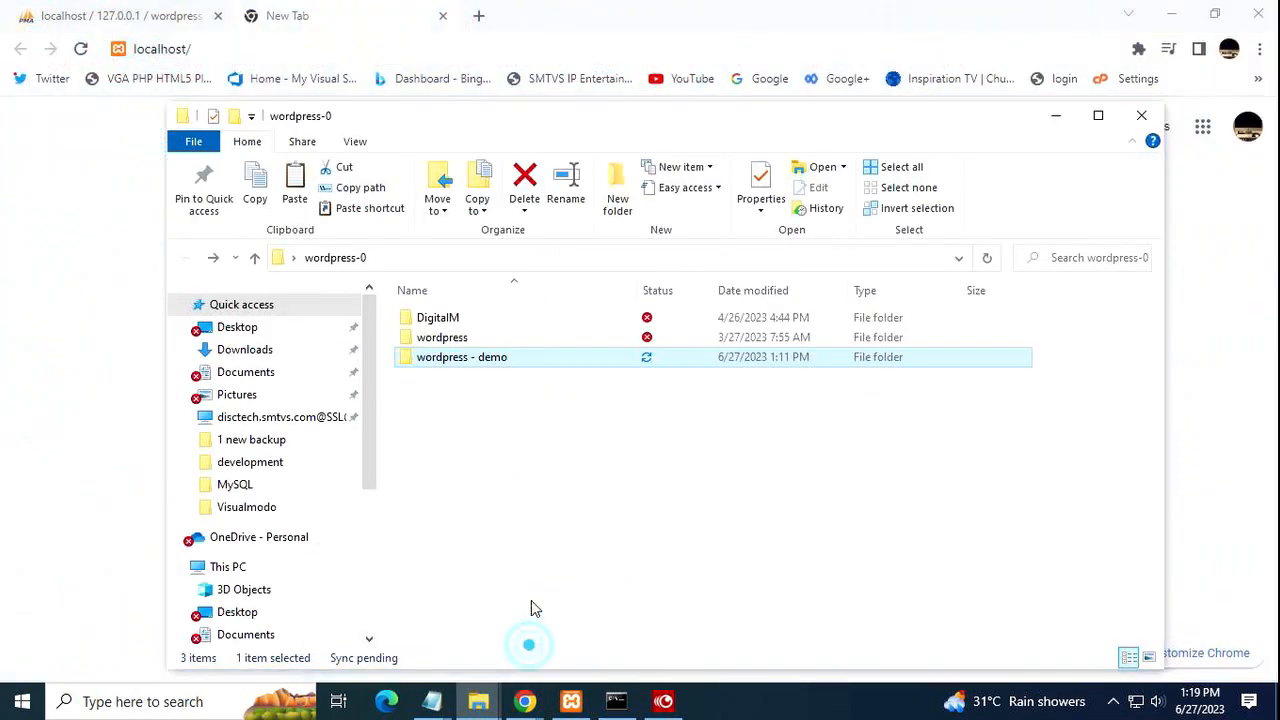
{"action": "right_click", "coordinate": [460, 366]}
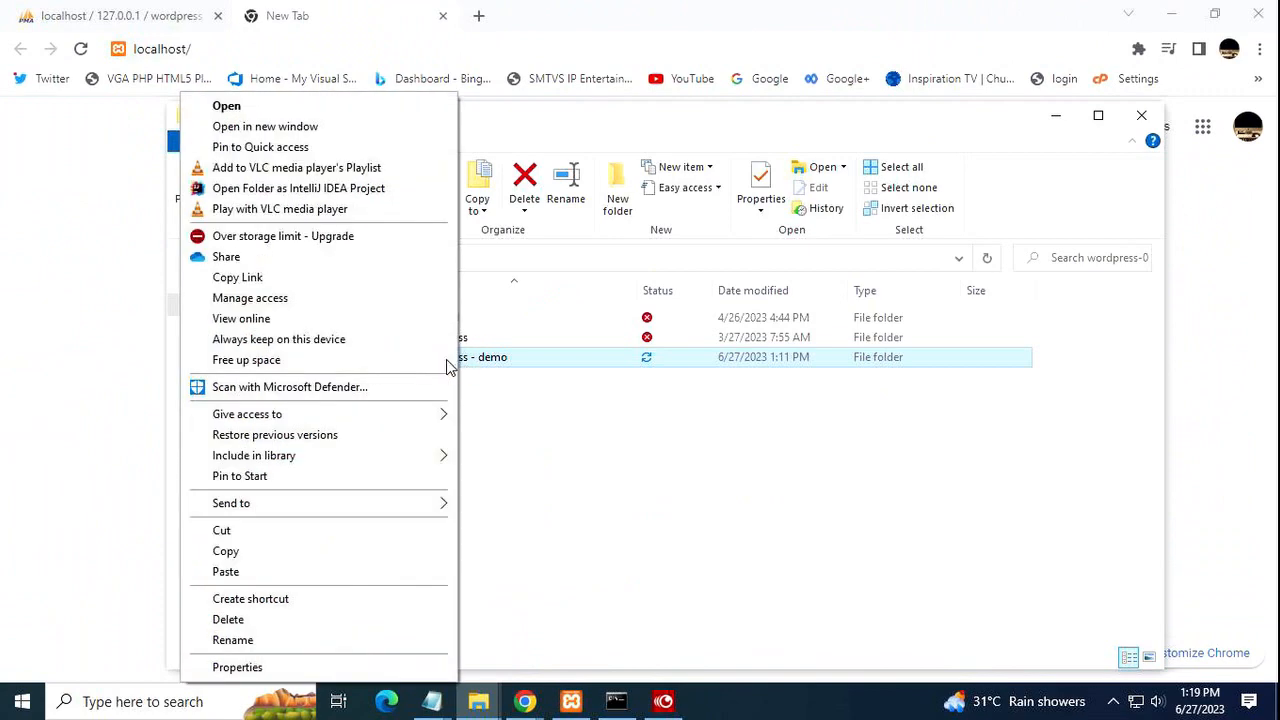
{"action": "left_click", "coordinate": [312, 638]}
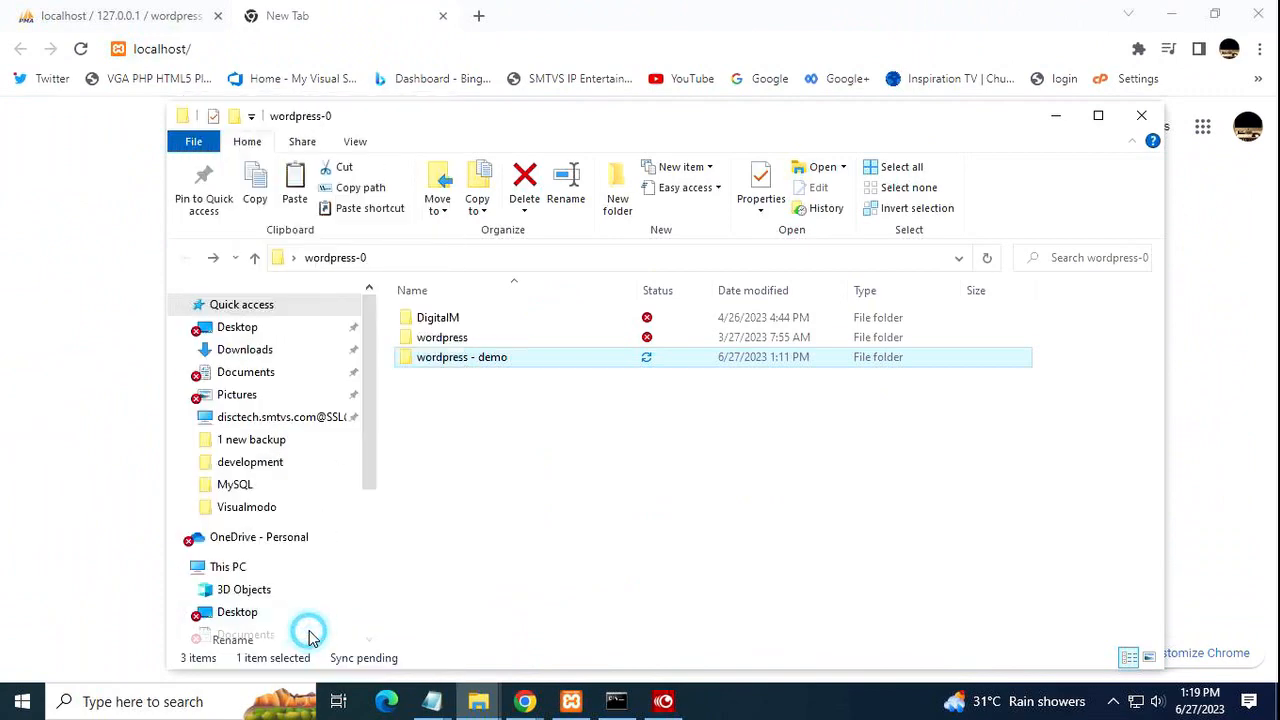
{"action": "right_click", "coordinate": [457, 366]}
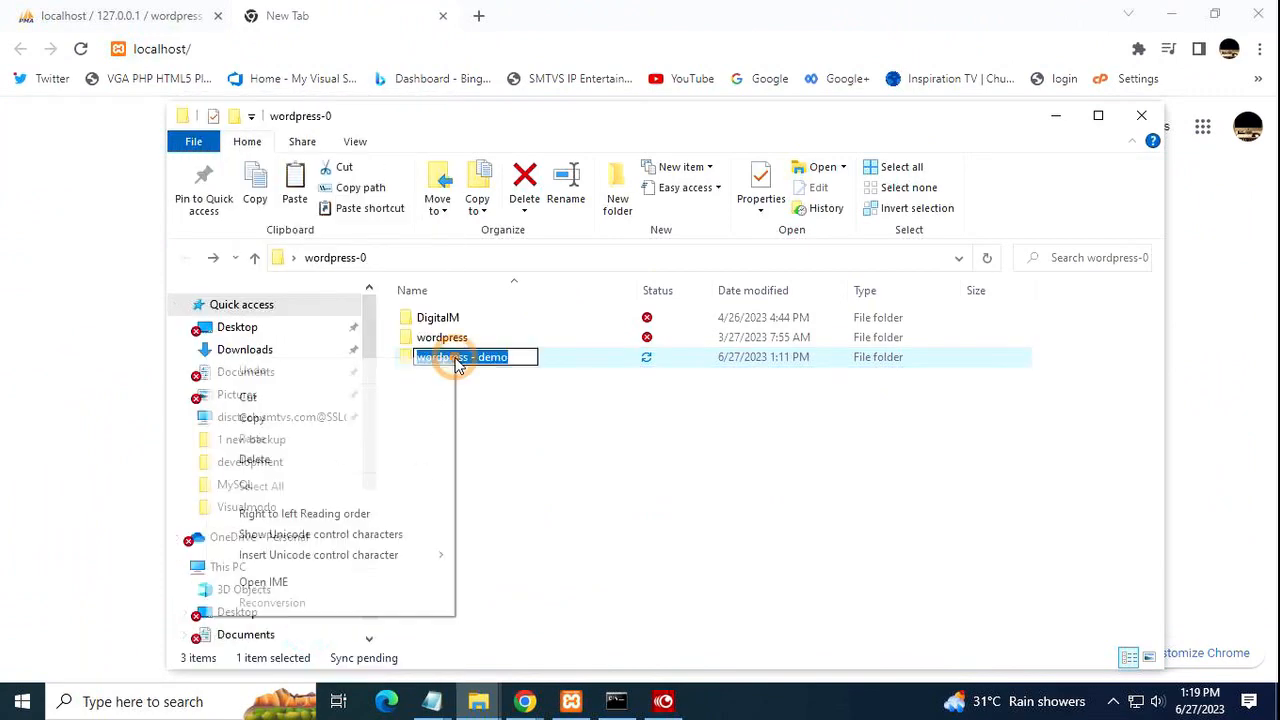
{"action": "left_click", "coordinate": [354, 424]}
Paste the folder name after localhost/ in Chrome and load localhost/wordpress - demo.
{"action": "left_click", "coordinate": [104, 394]}
{"action": "left_click", "coordinate": [206, 50]}
{"action": "left_click", "coordinate": [209, 50]}
{"action": "right_click", "coordinate": [212, 52]}
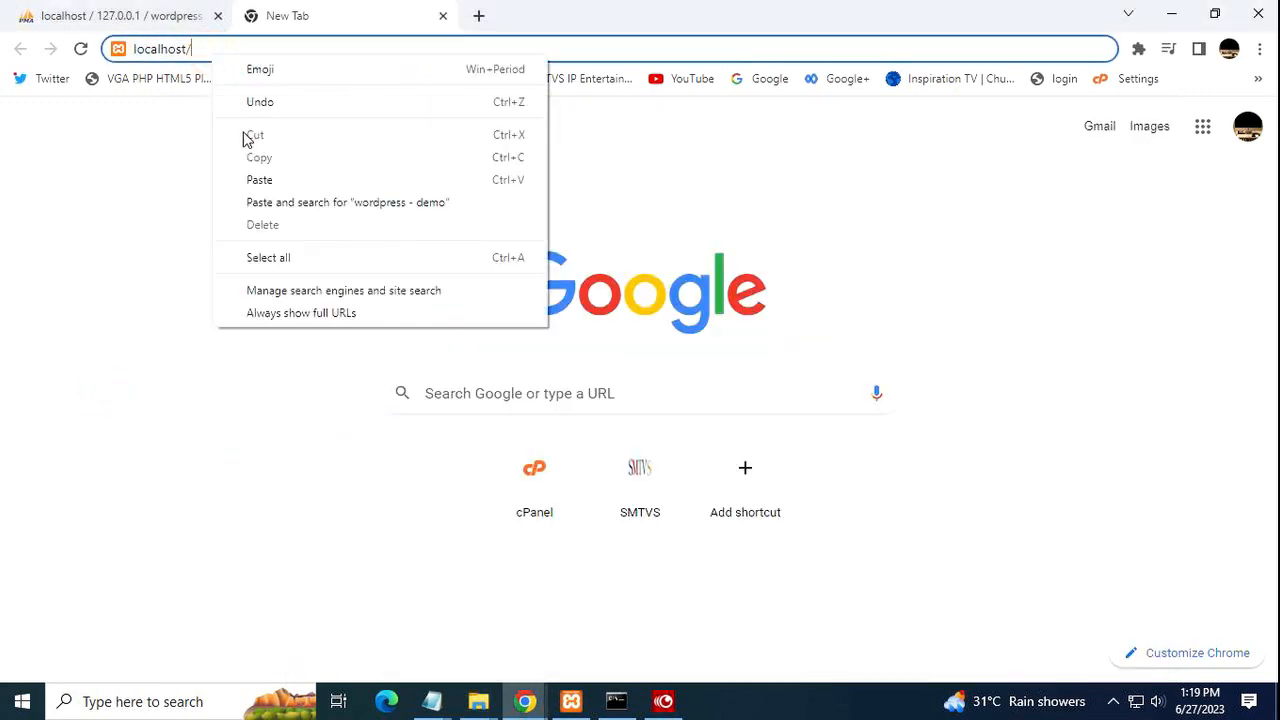
{"action": "left_click", "coordinate": [270, 181]}
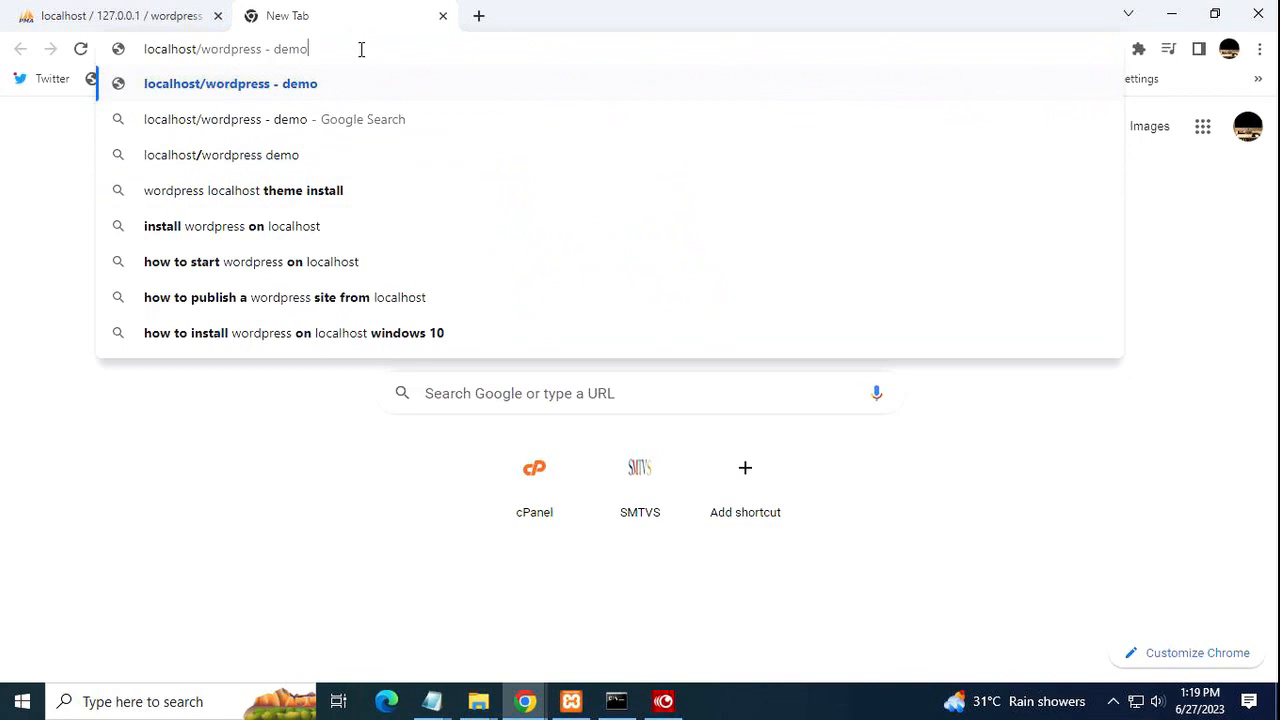
{"action": "key", "text": "Return"}
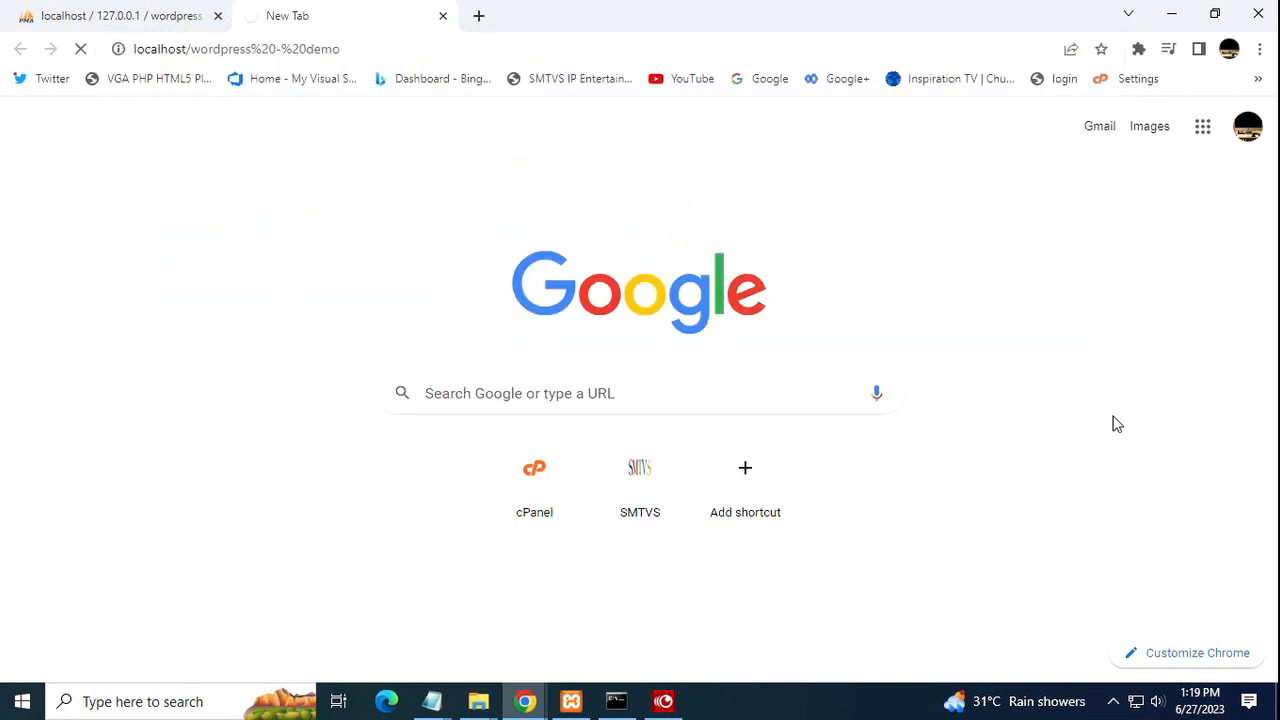
Save the empty Untitled Notepad note to Downloads as 'wordpress-demo-site-pw'.
{"action": "mouse_move", "coordinate": [432, 701]}
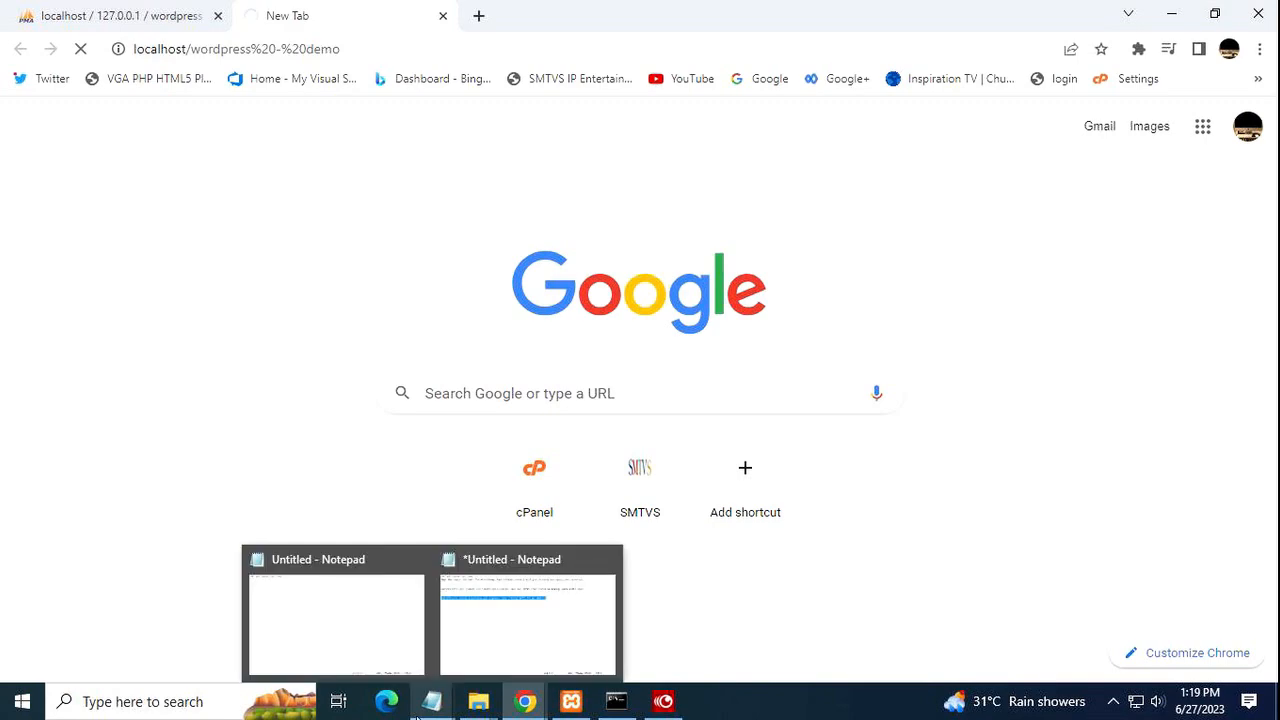
{"action": "left_click", "coordinate": [433, 705]}
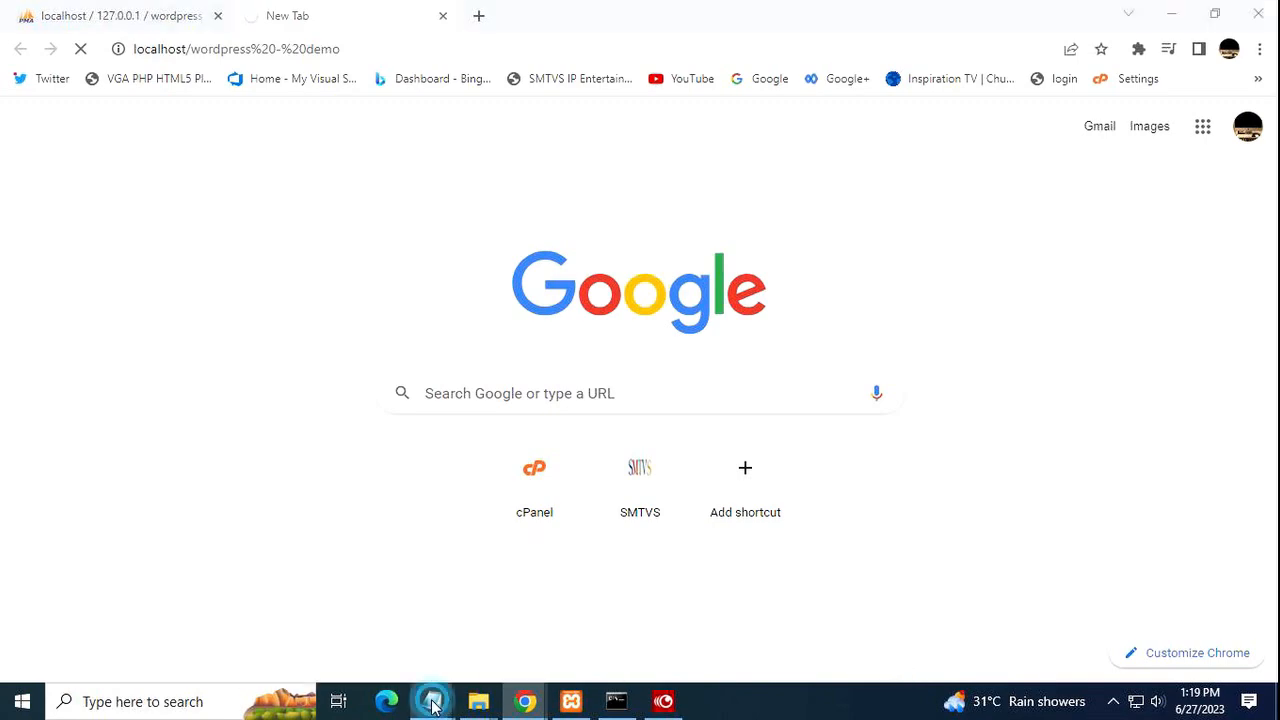
{"action": "left_click", "coordinate": [283, 556]}
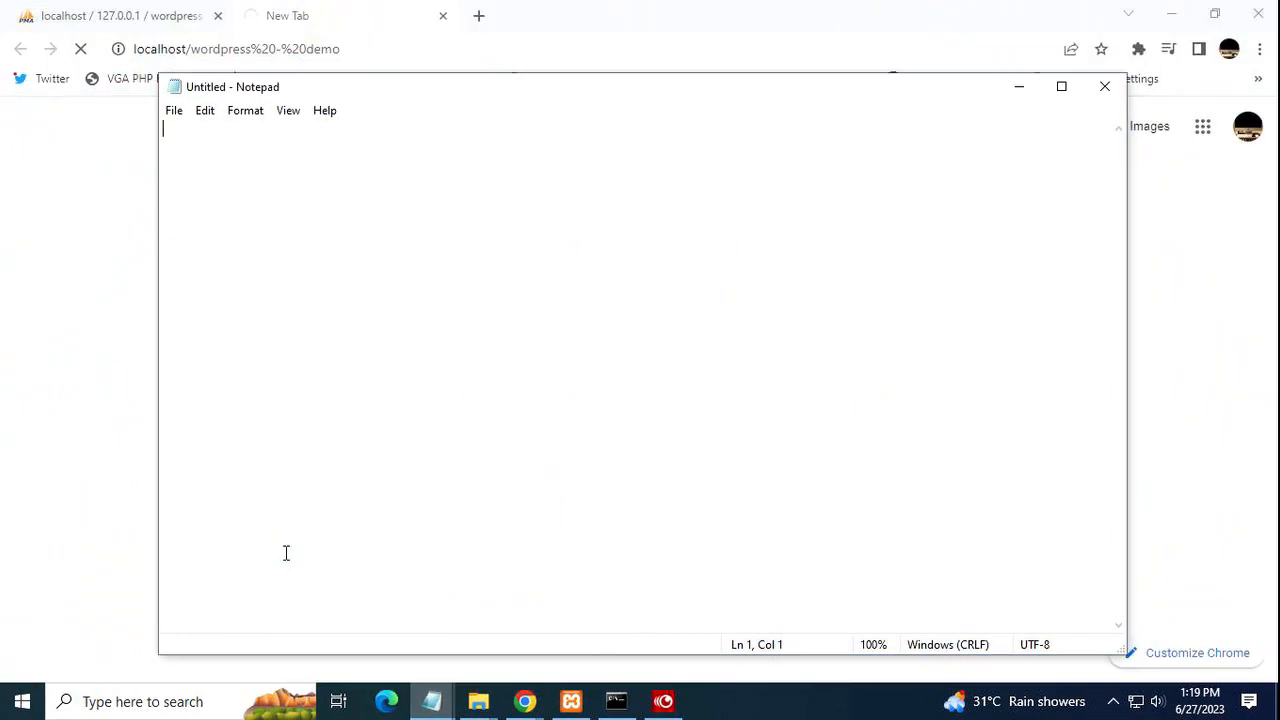
{"action": "left_click", "coordinate": [174, 112]}
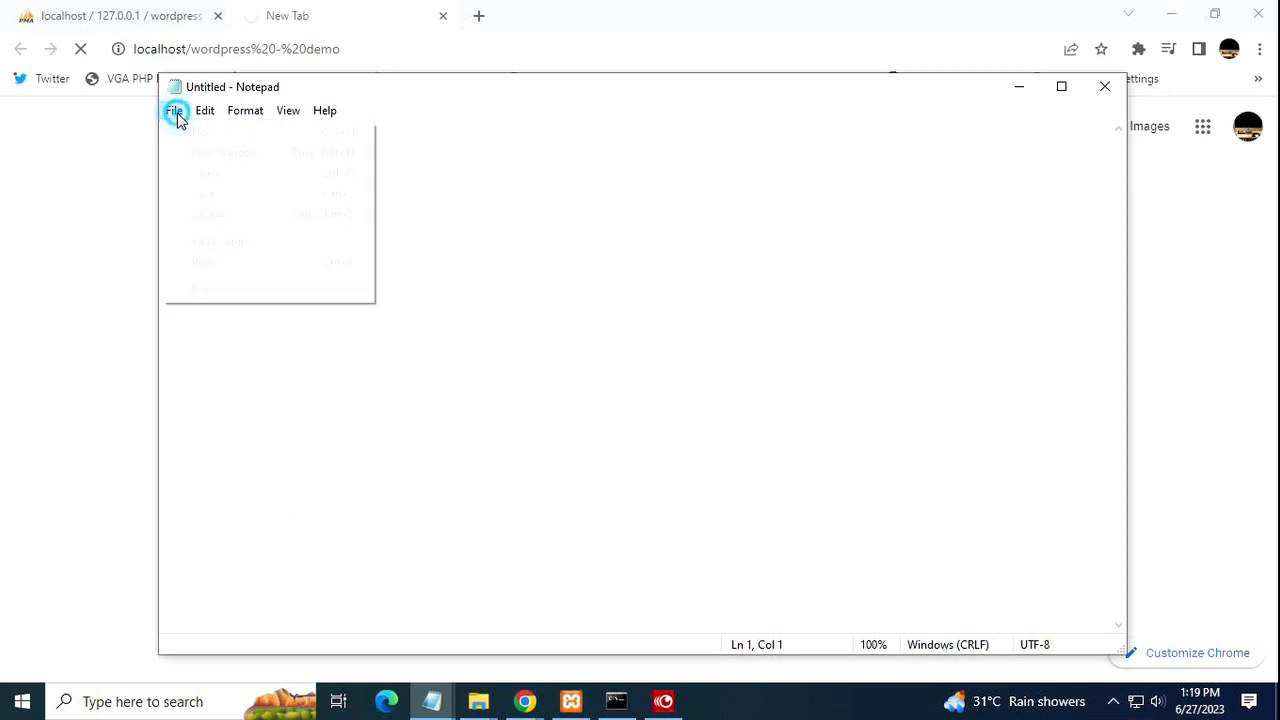
{"action": "left_click", "coordinate": [228, 214]}
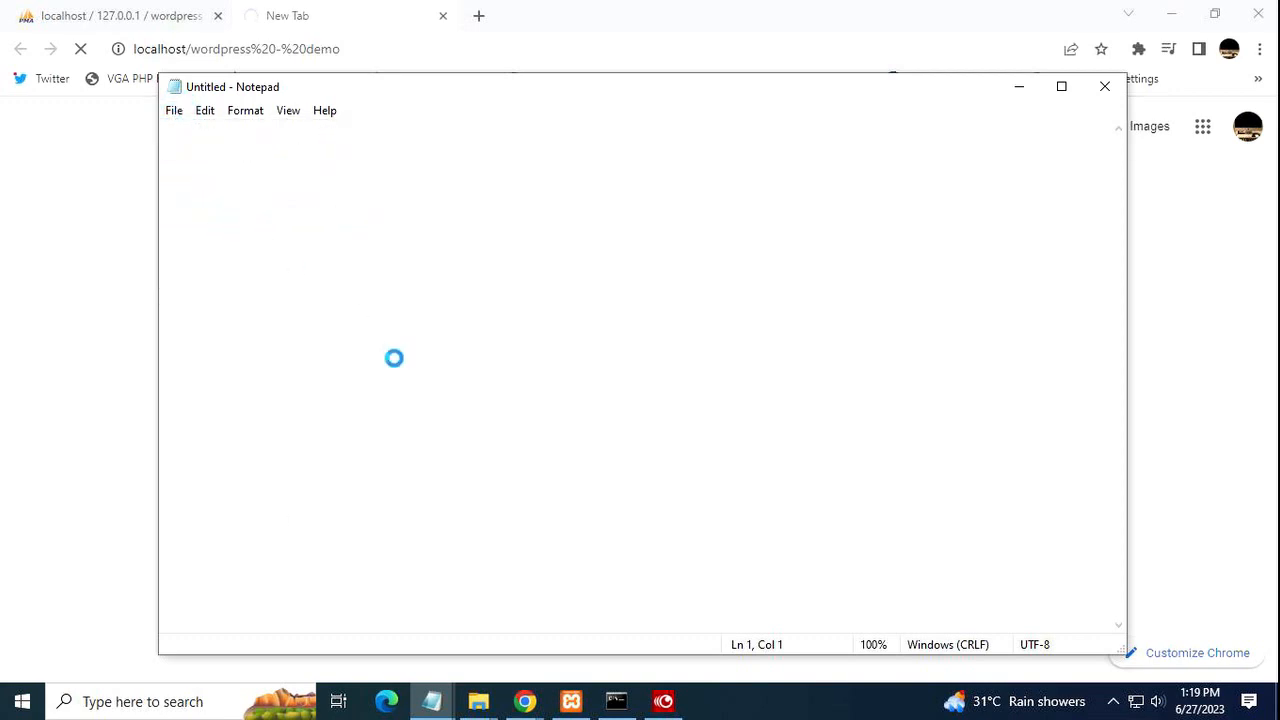
{"action": "key", "text": "BackSpace"}
{"action": "type", "text": "w"}
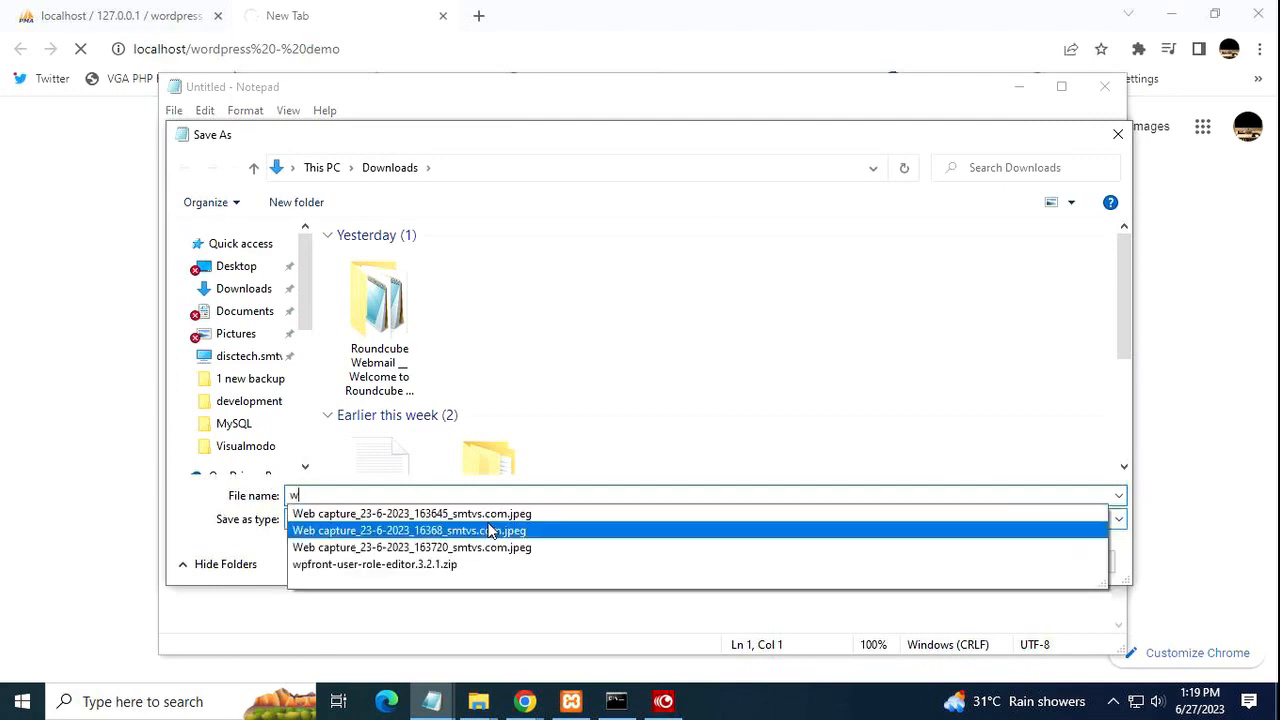
{"action": "type", "text": "ord"}
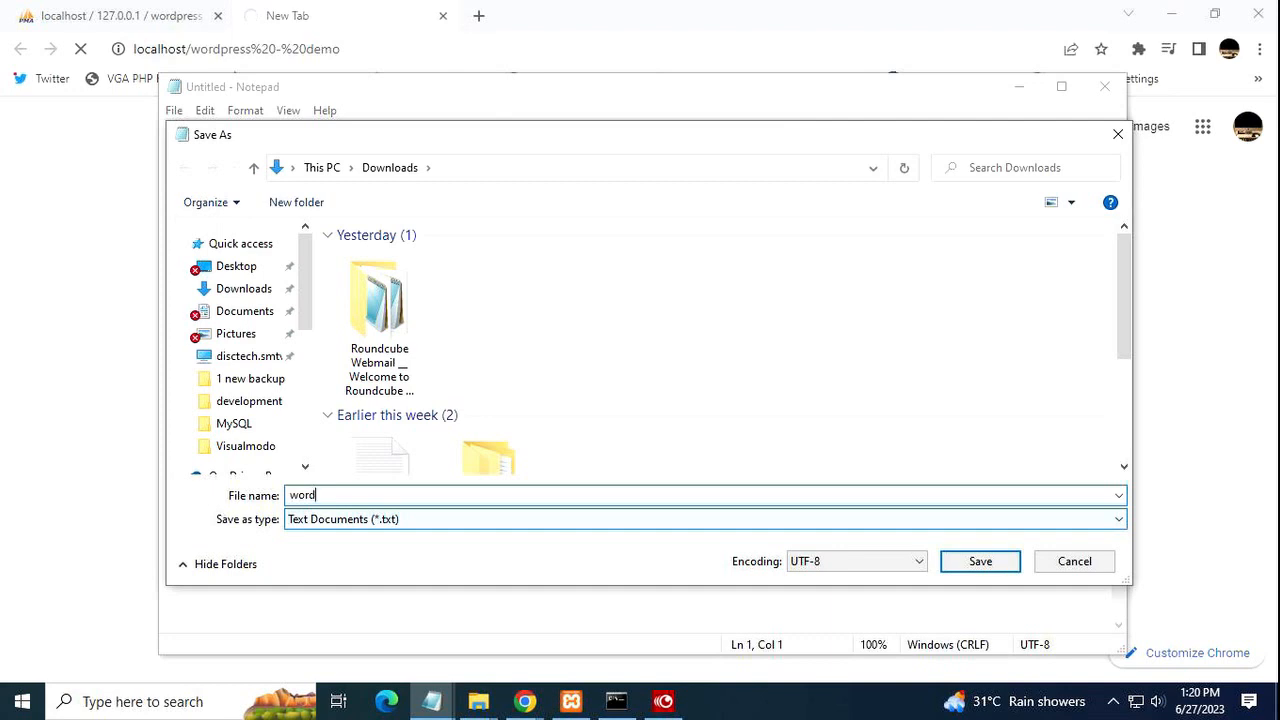
{"action": "type", "text": "press-site-"}
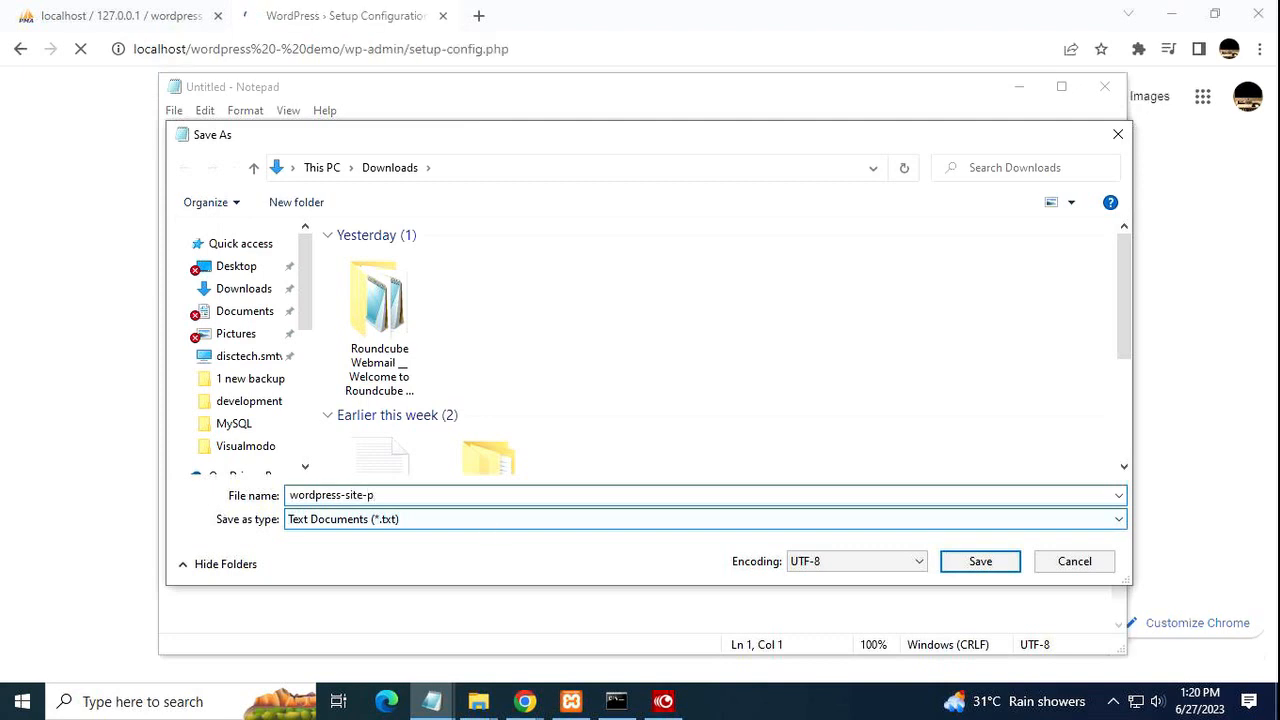
{"action": "type", "text": "pw"}
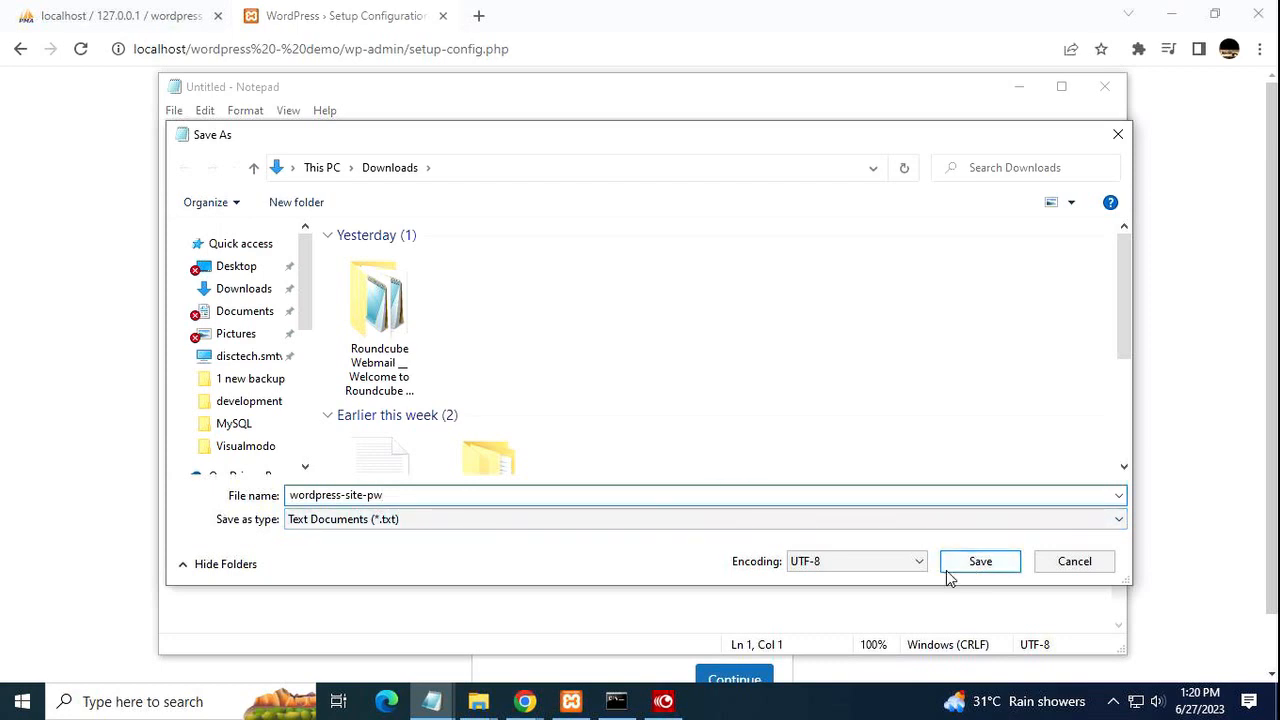
{"action": "left_click", "coordinate": [347, 495]}
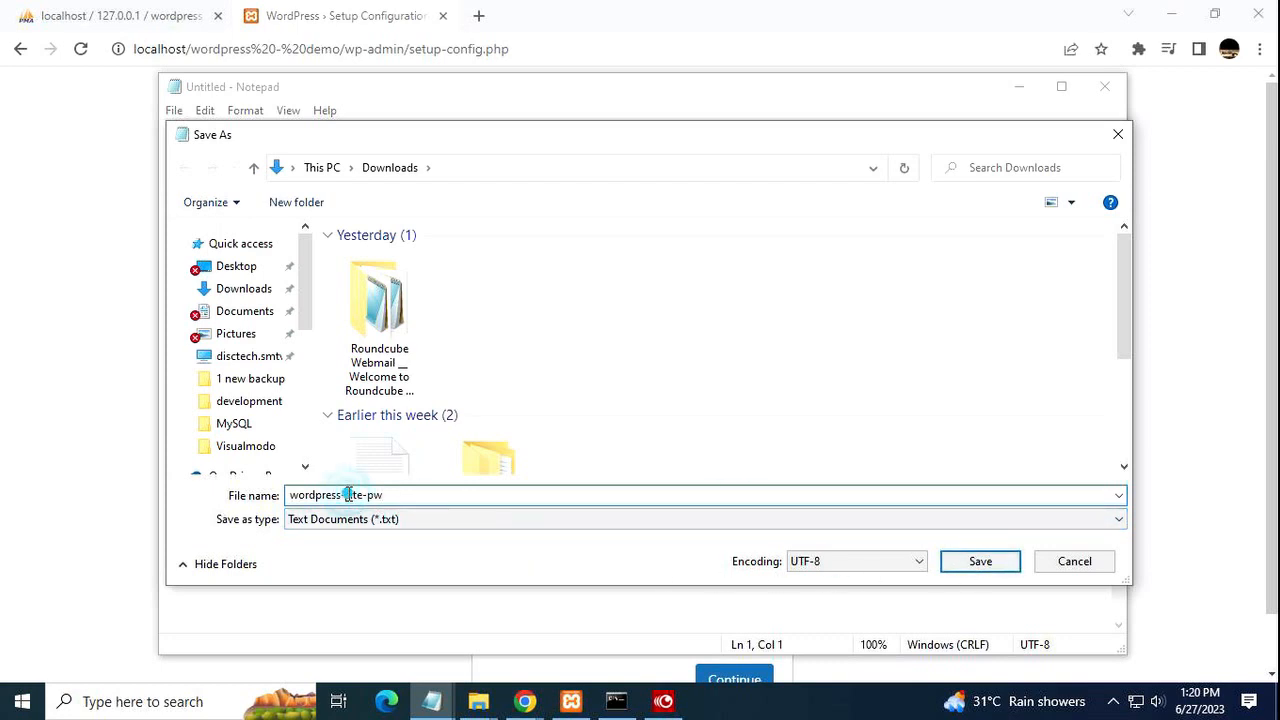
{"action": "type", "text": "de"}
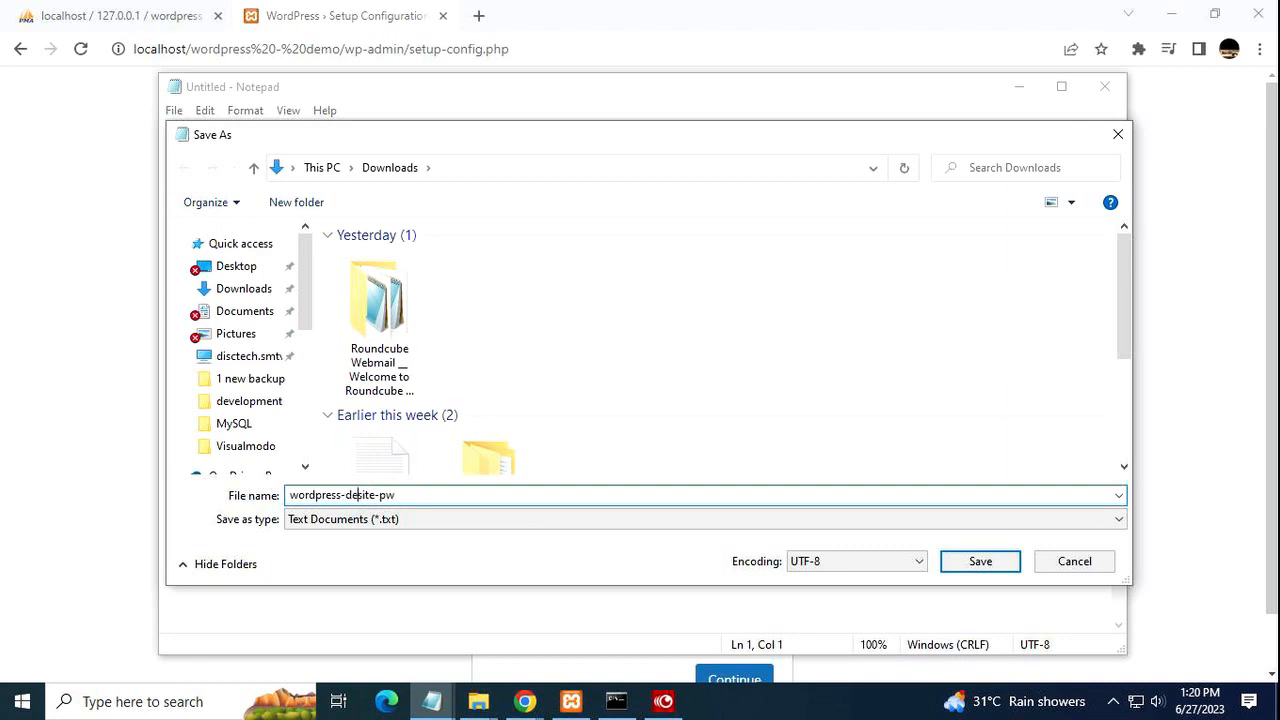
{"action": "type", "text": "mo-"}
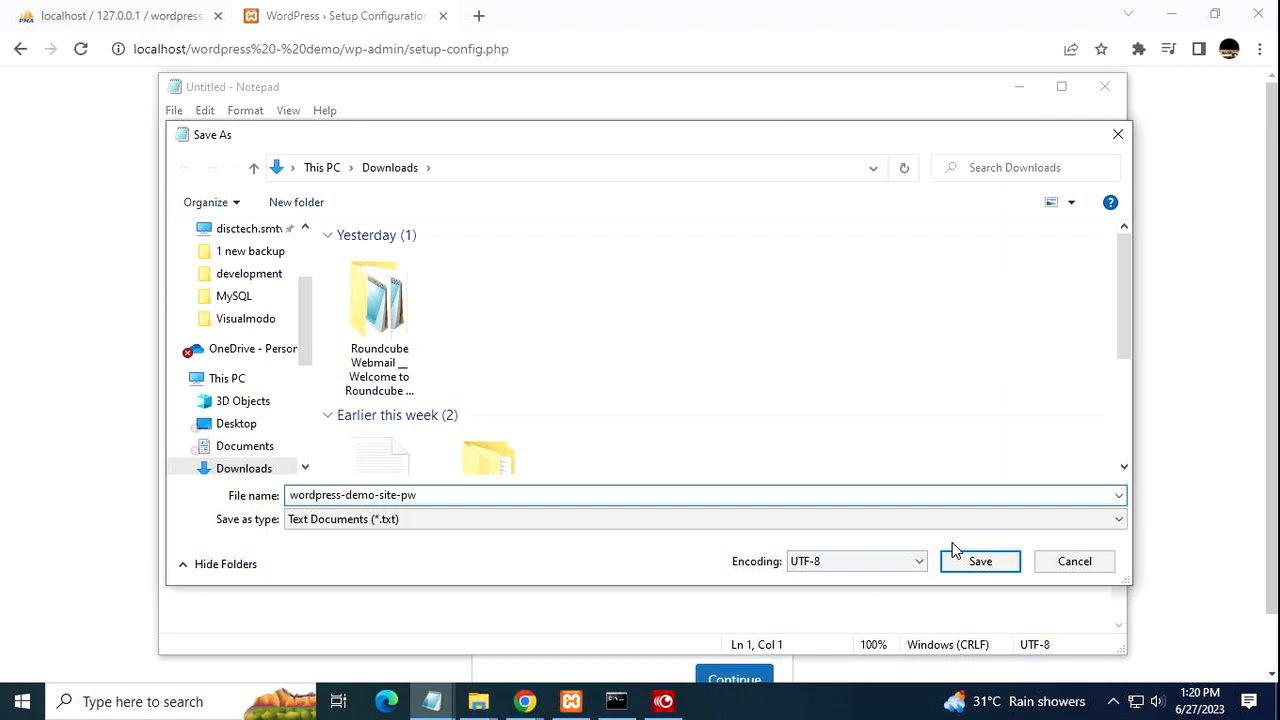
{"action": "left_click", "coordinate": [979, 562]}
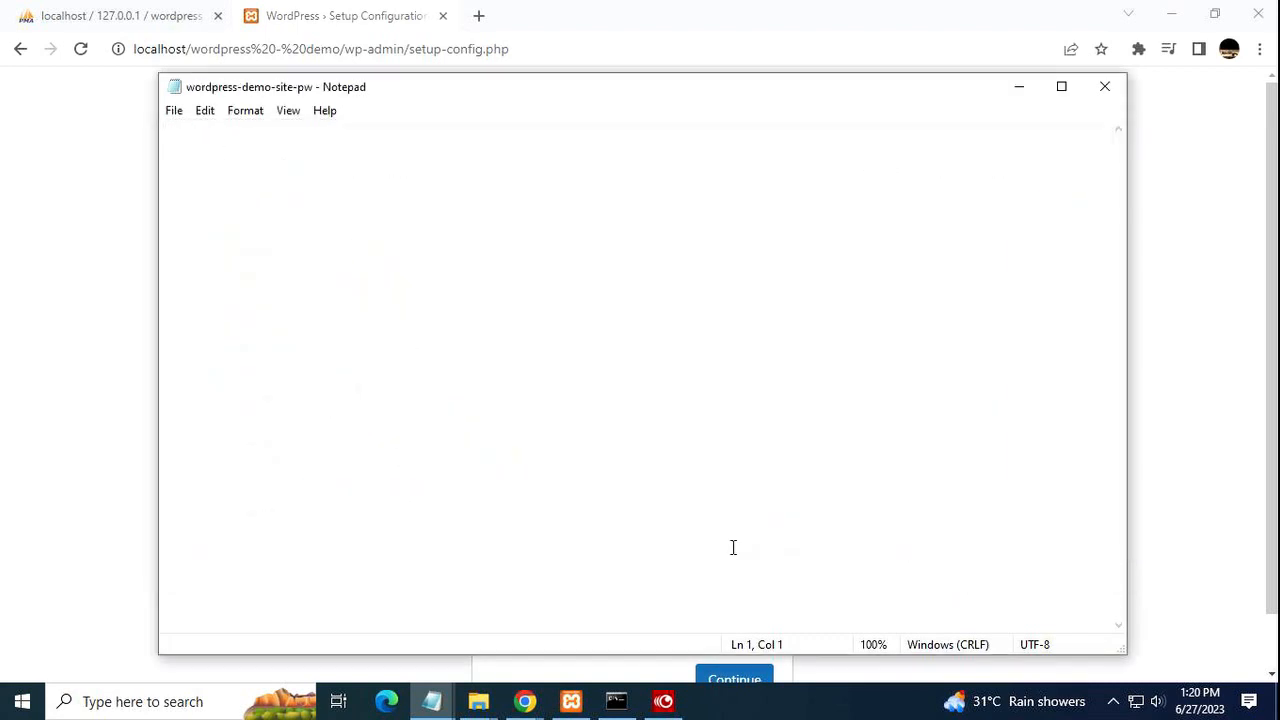
Continue WordPress setup in English (United States) through to the database connection form.
{"action": "left_click", "coordinate": [62, 344]}
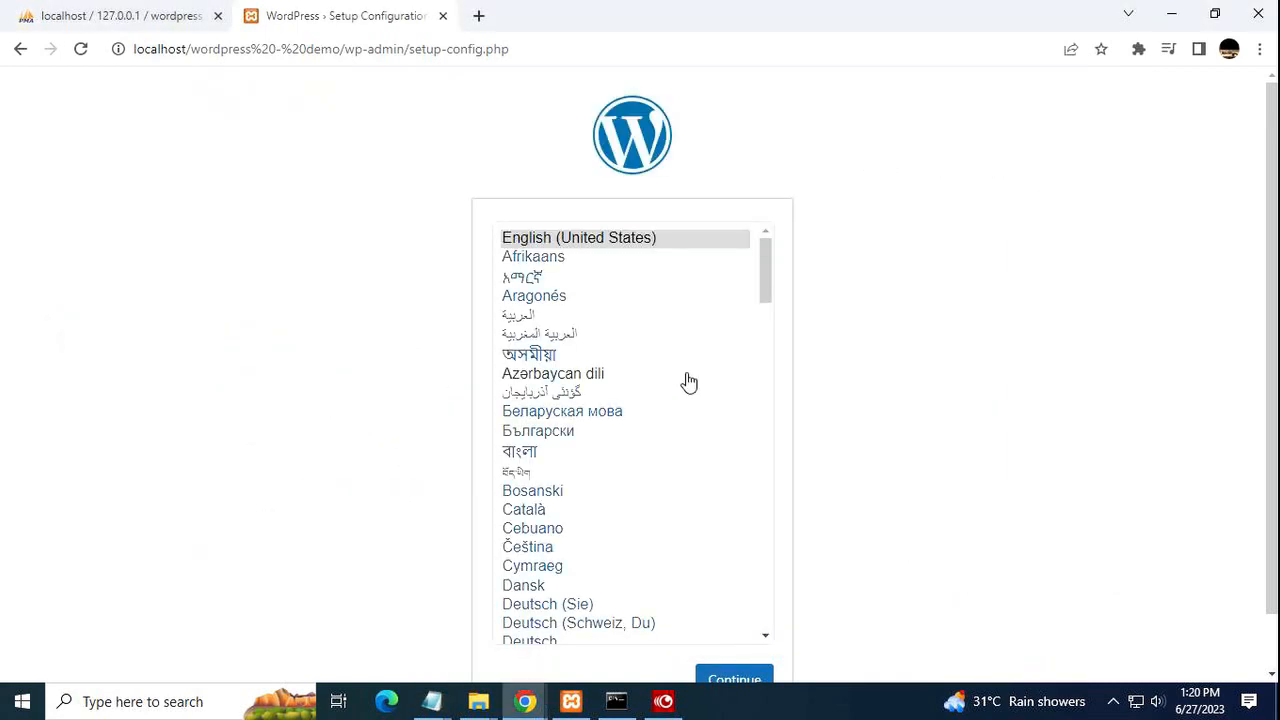
{"action": "scroll", "coordinate": [814, 360], "scroll_direction": "down", "scroll_amount": 1}
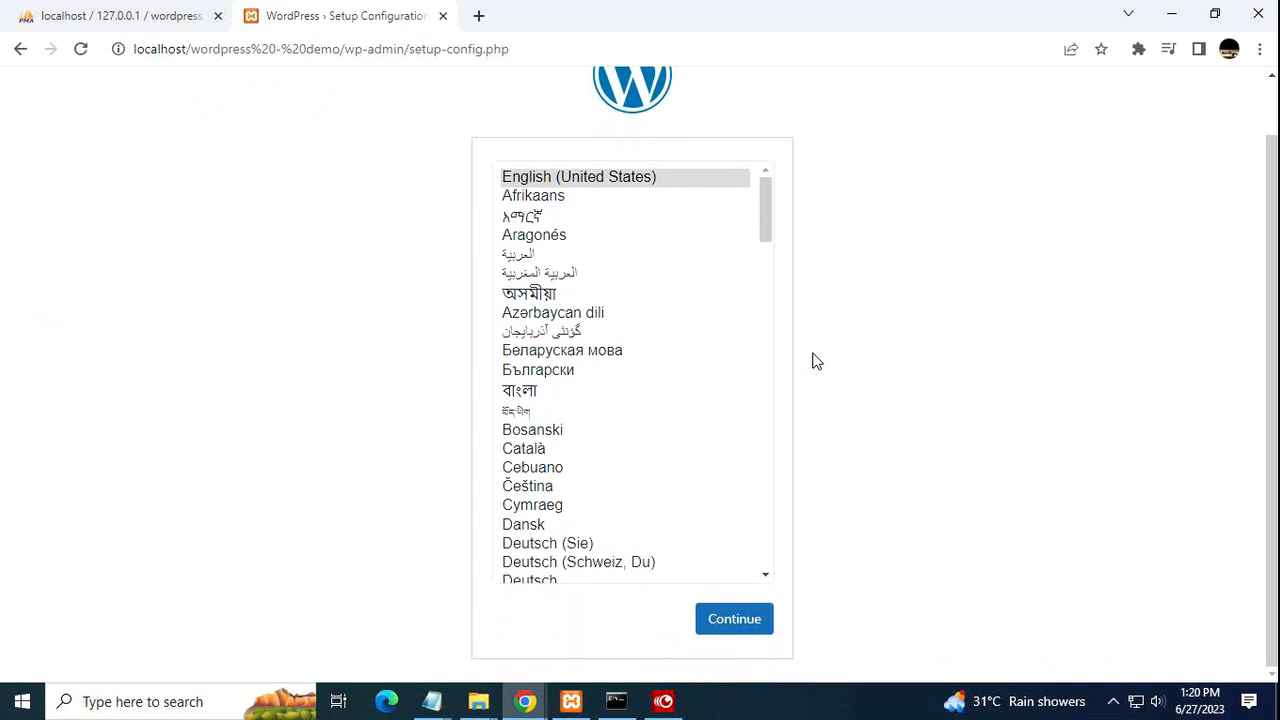
{"action": "scroll", "coordinate": [814, 361], "scroll_direction": "up", "scroll_amount": 1}
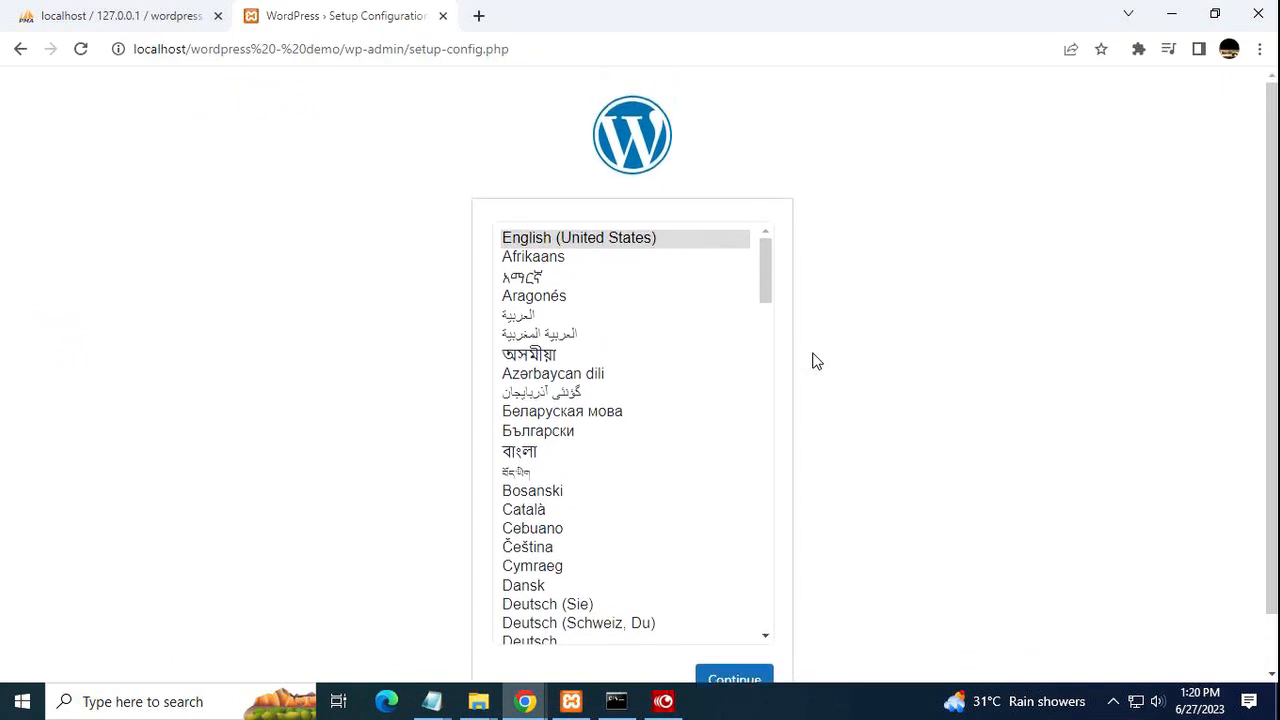
{"action": "scroll", "coordinate": [814, 361], "scroll_direction": "down", "scroll_amount": 1}
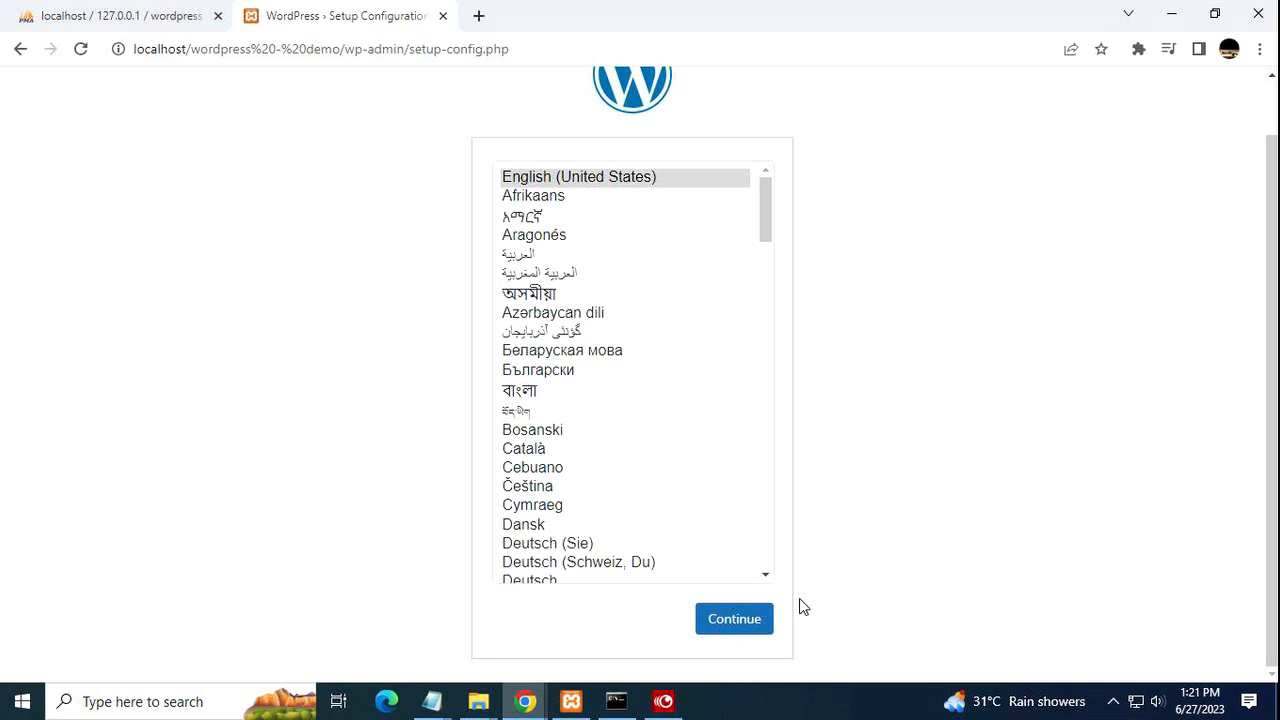
{"action": "left_click", "coordinate": [756, 628]}
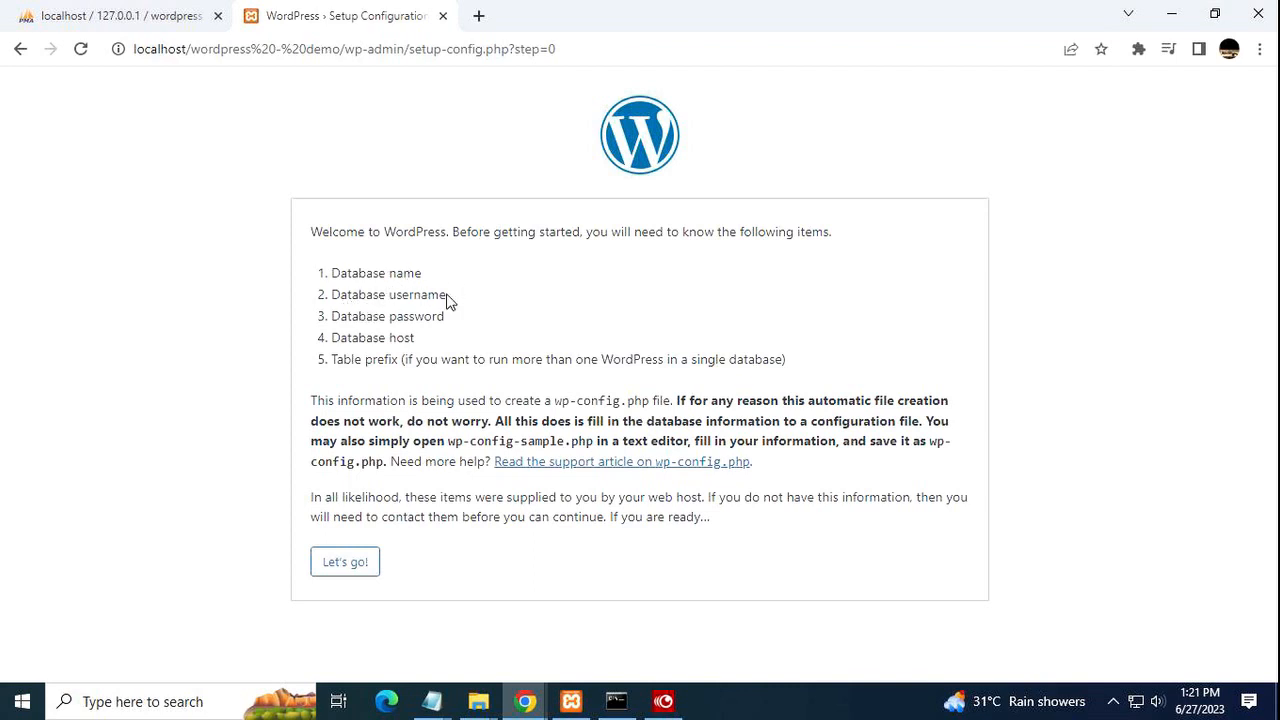
{"action": "left_click", "coordinate": [358, 565]}
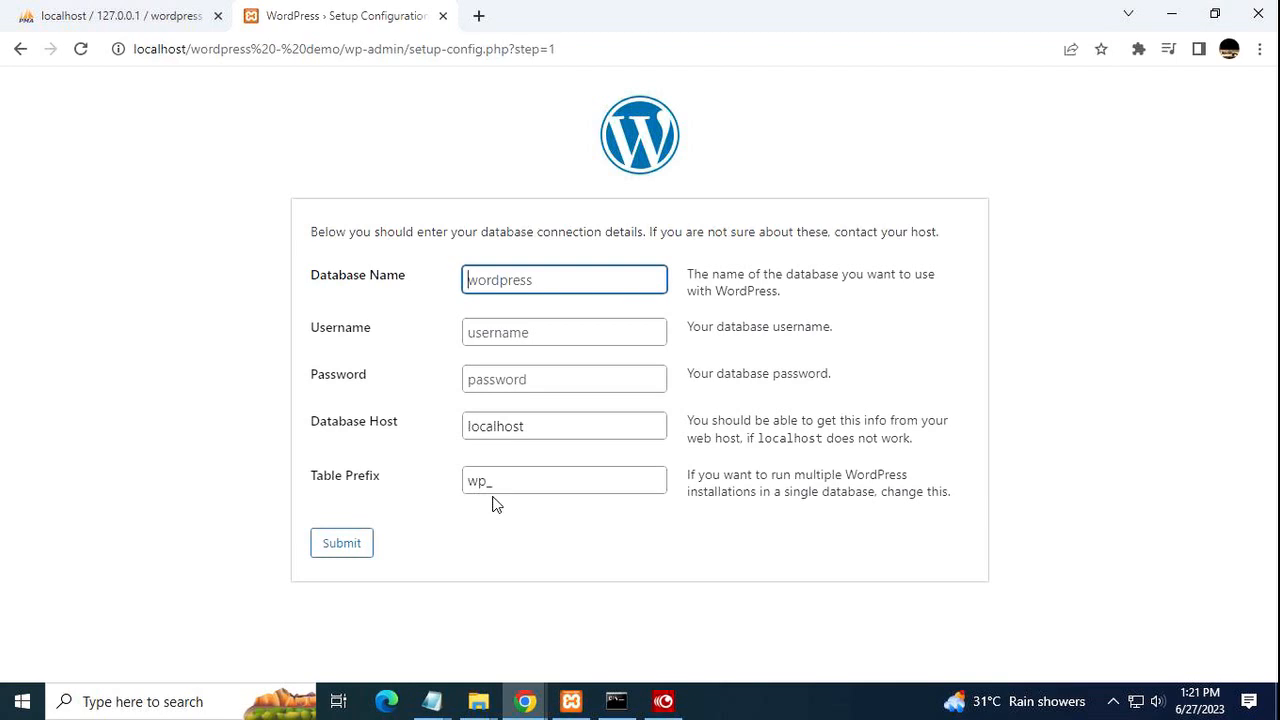
Enter database name 'wordpress - demo' and username root, then submit the connection details.
{"action": "left_click", "coordinate": [515, 332]}
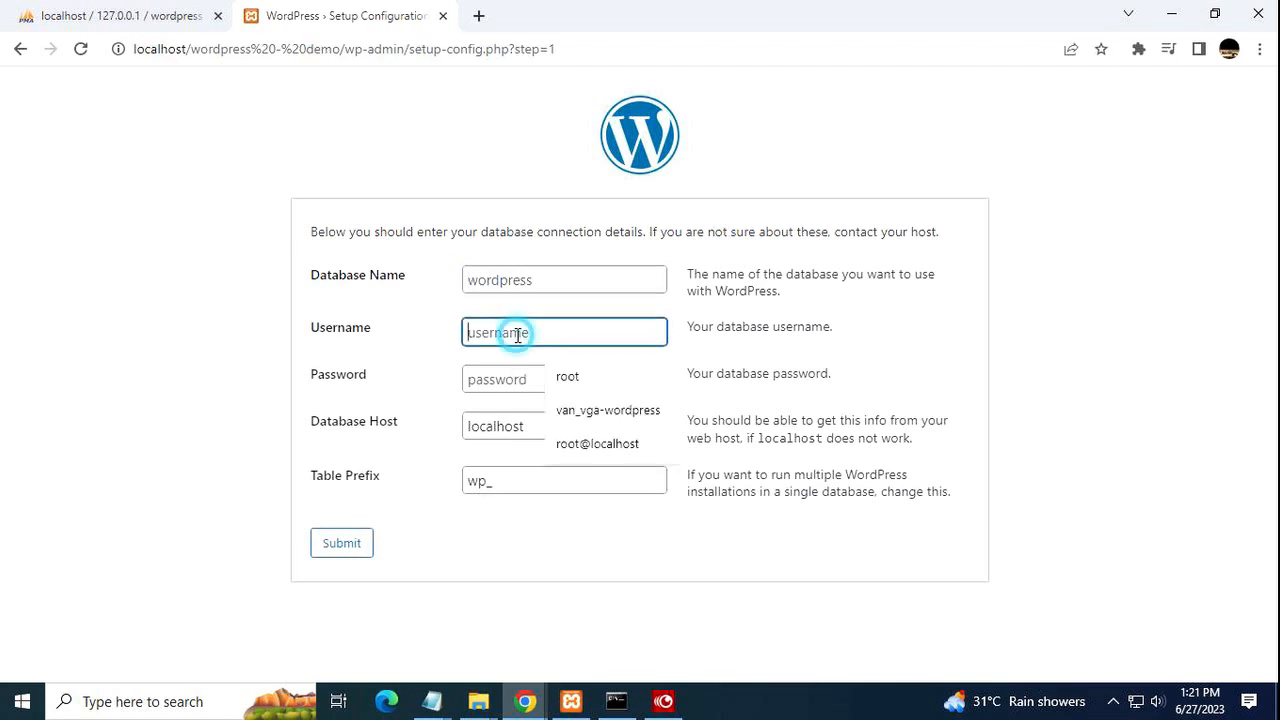
{"action": "left_click", "coordinate": [577, 376]}
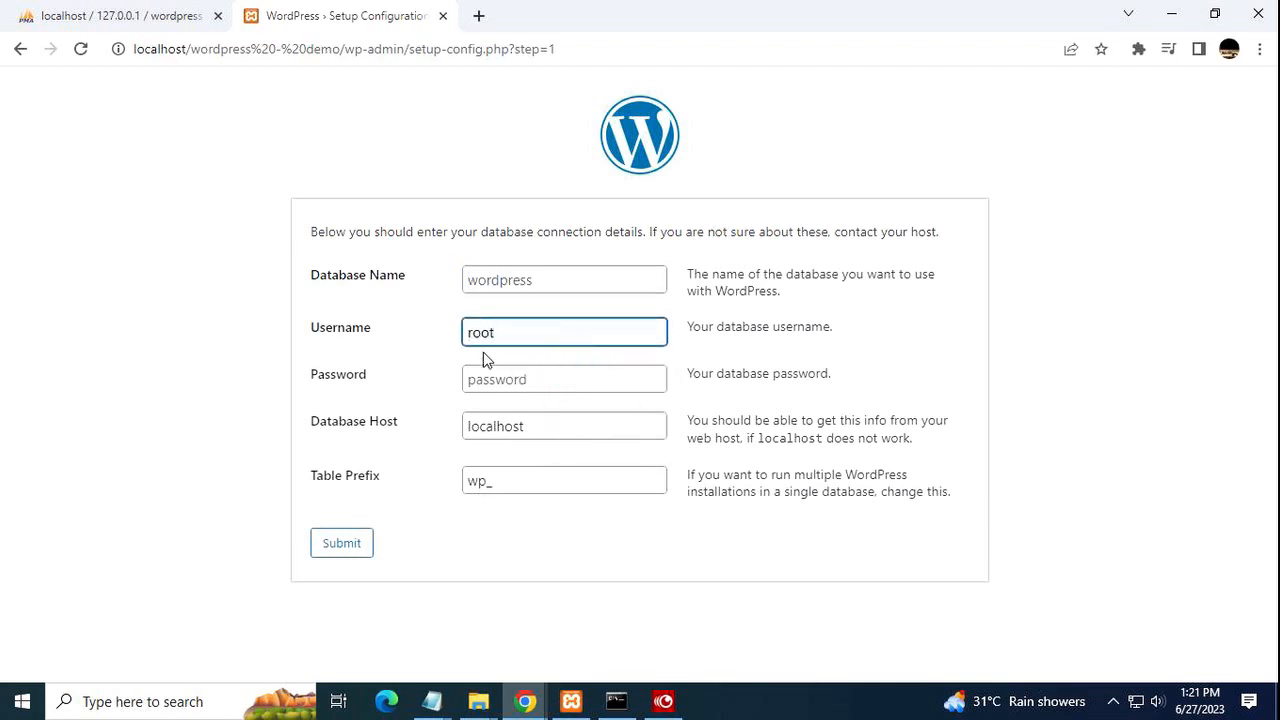
{"action": "left_click", "coordinate": [474, 280]}
{"action": "right_click", "coordinate": [474, 280]}
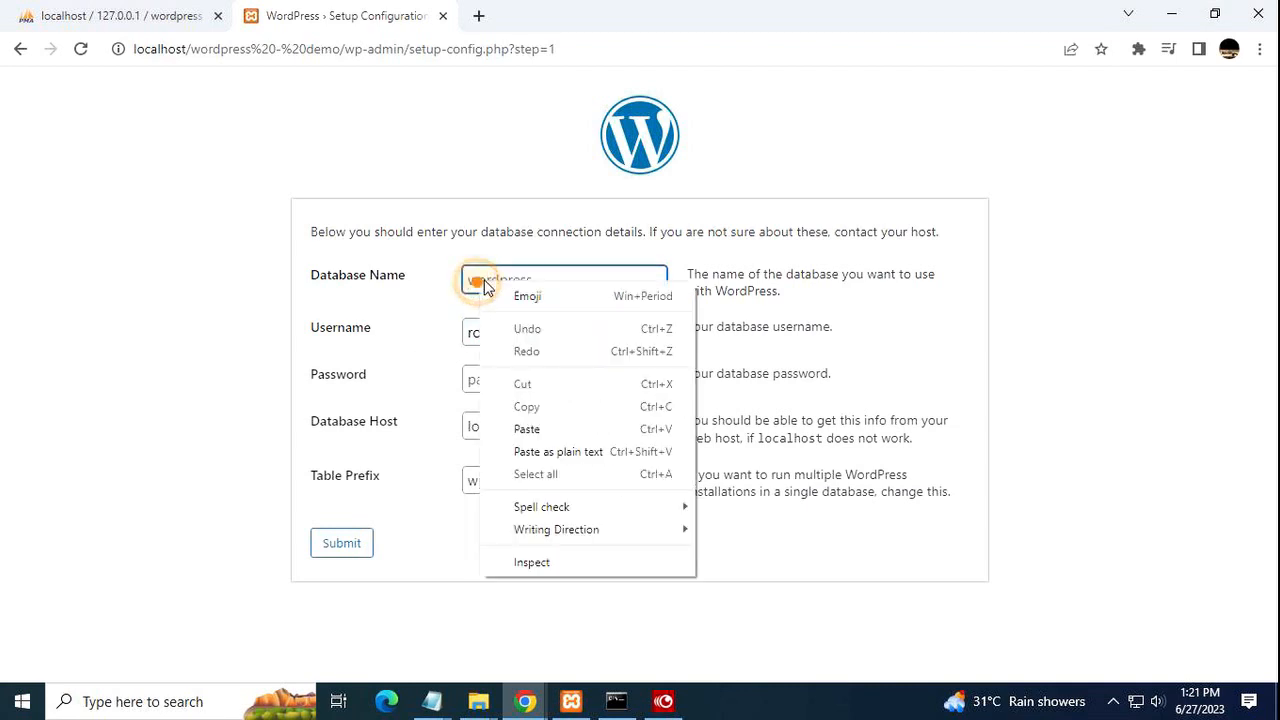
{"action": "left_click", "coordinate": [547, 426]}
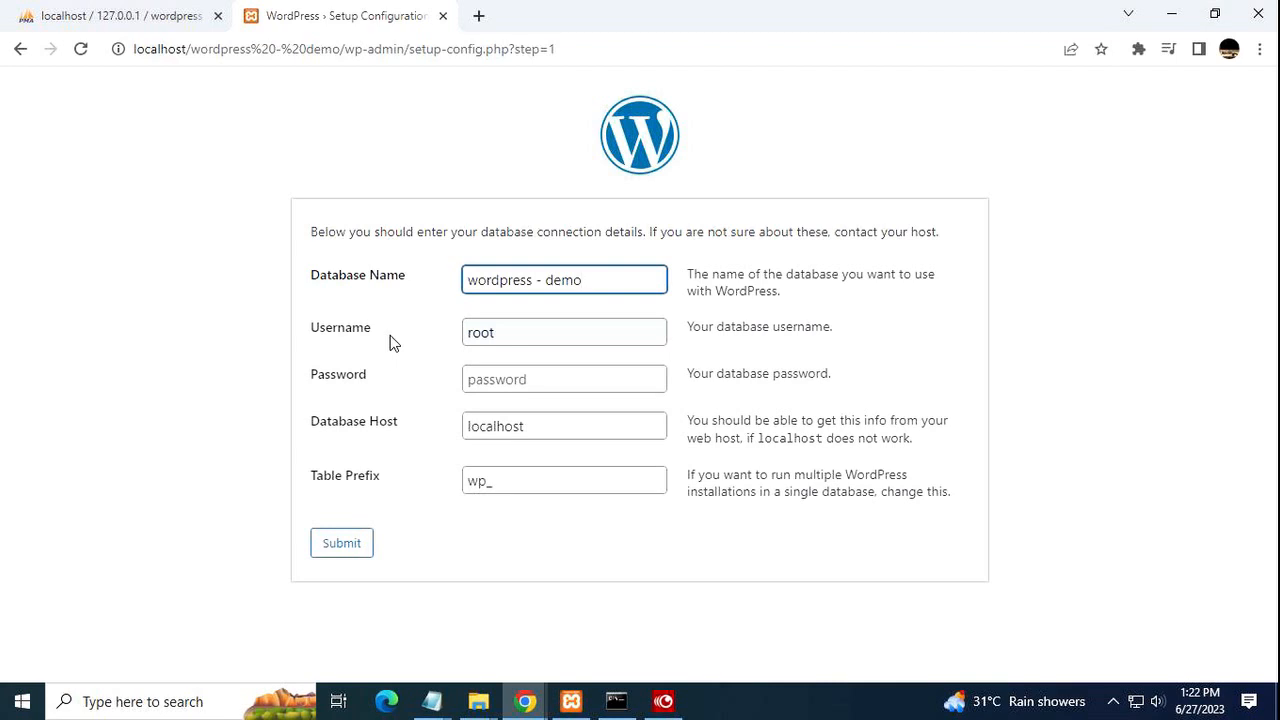
{"action": "left_click", "coordinate": [340, 556]}
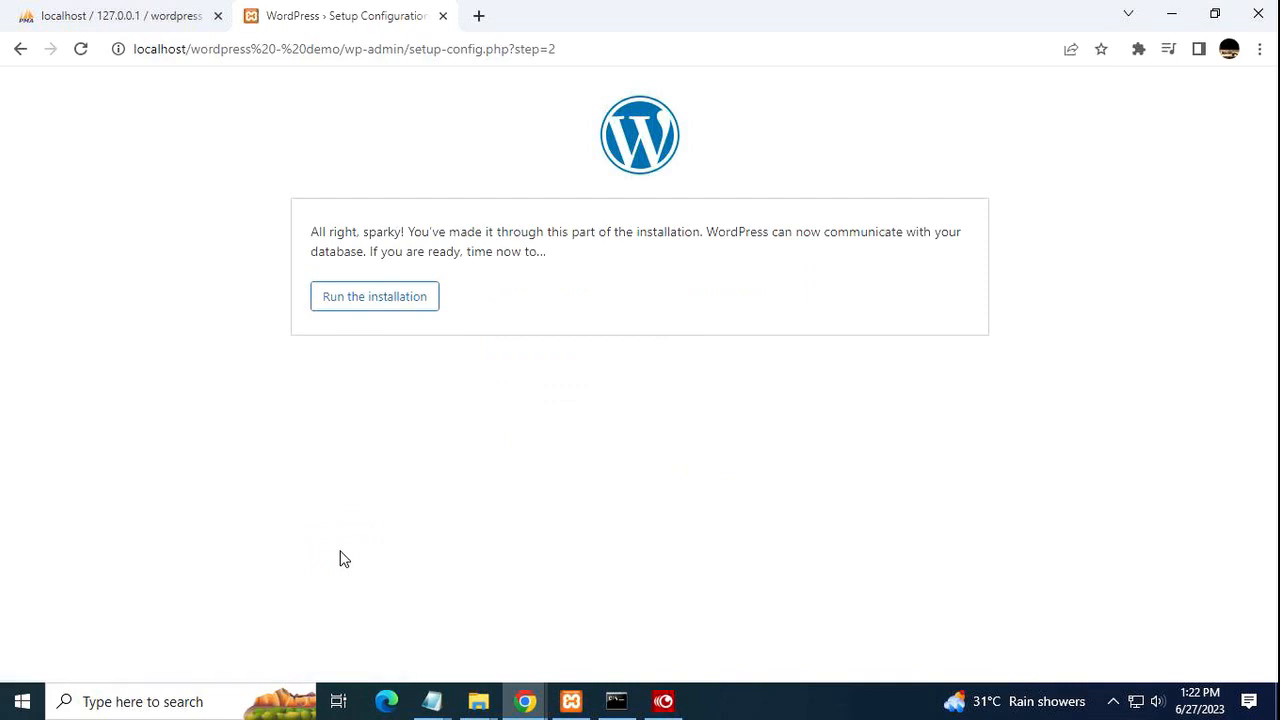
Run the installation, then select and copy the auto-generated Strong password.
{"action": "left_click", "coordinate": [352, 299]}
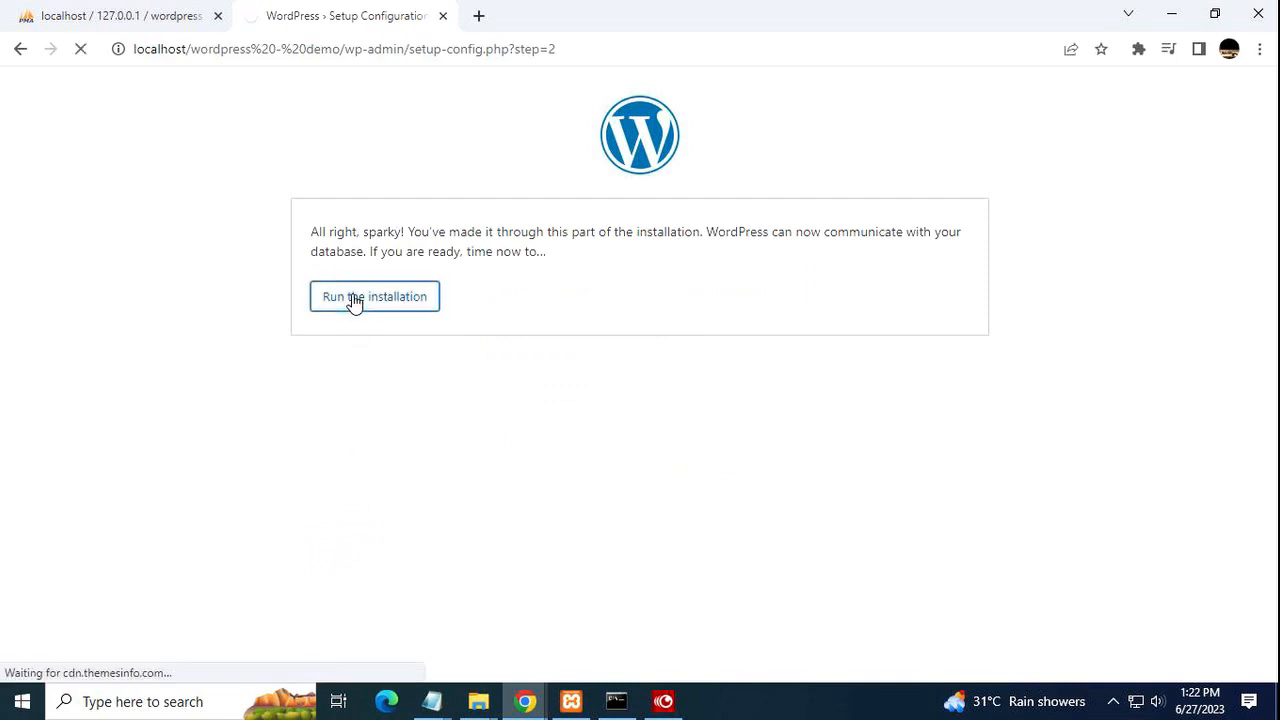
{"action": "scroll", "coordinate": [763, 449], "scroll_direction": "down", "scroll_amount": 2}
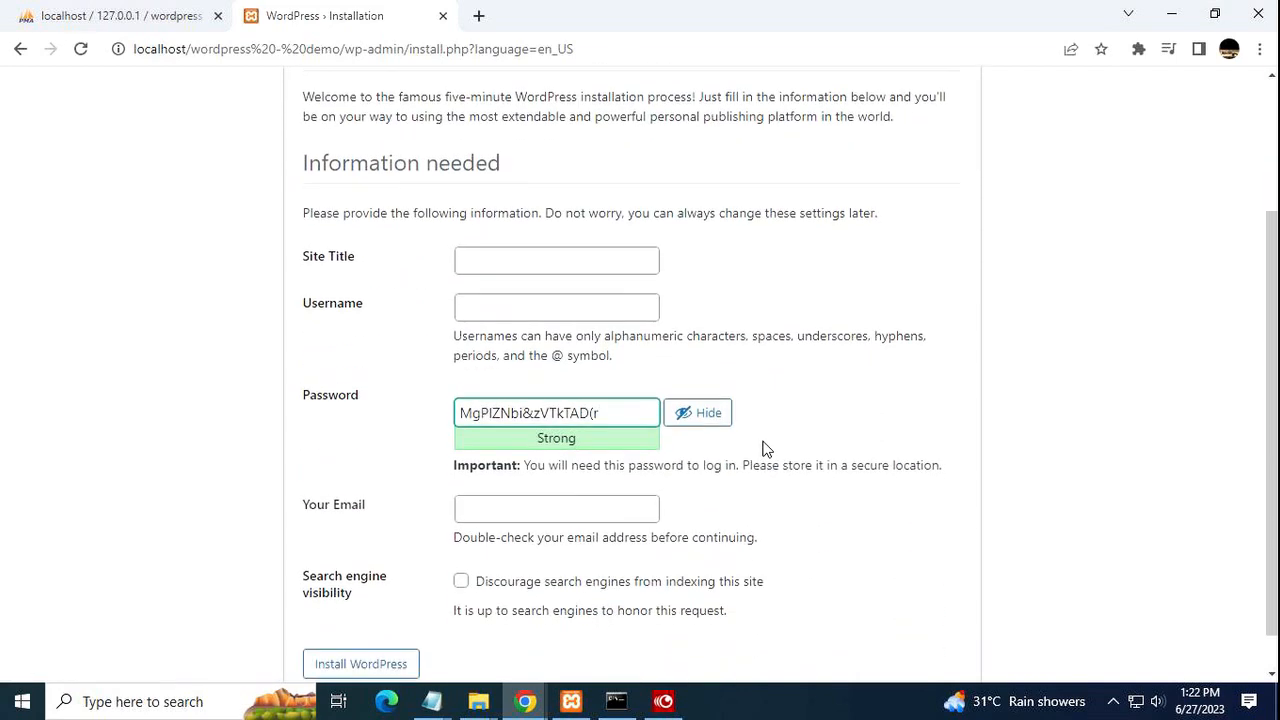
{"action": "left_click_drag", "start_coordinate": [613, 410], "coordinate": [461, 407]}
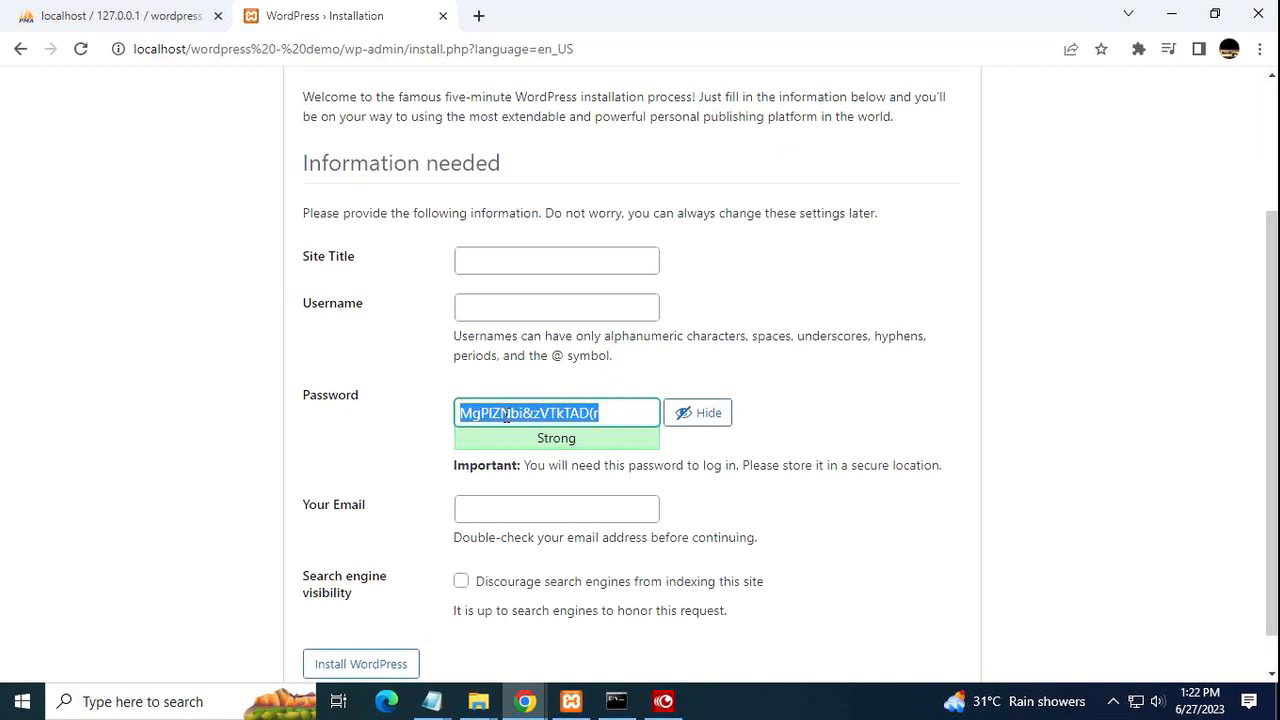
{"action": "right_click", "coordinate": [504, 416]}
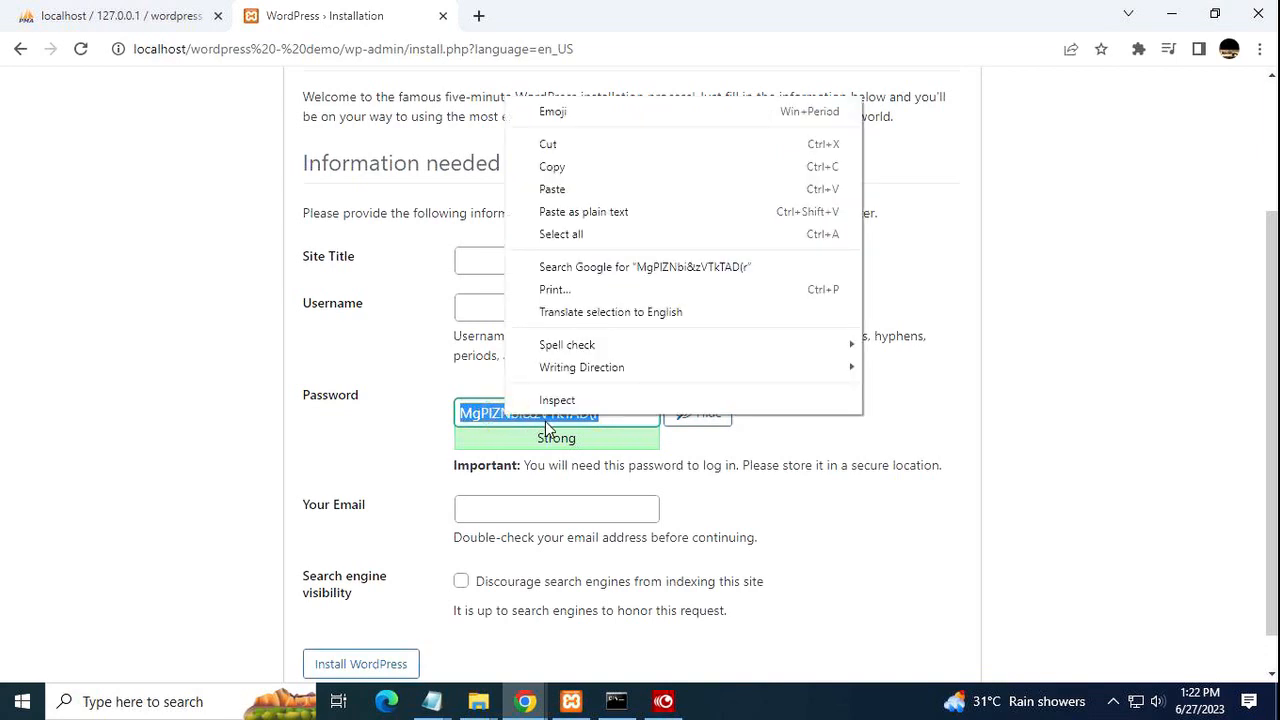
{"action": "left_click", "coordinate": [553, 168]}
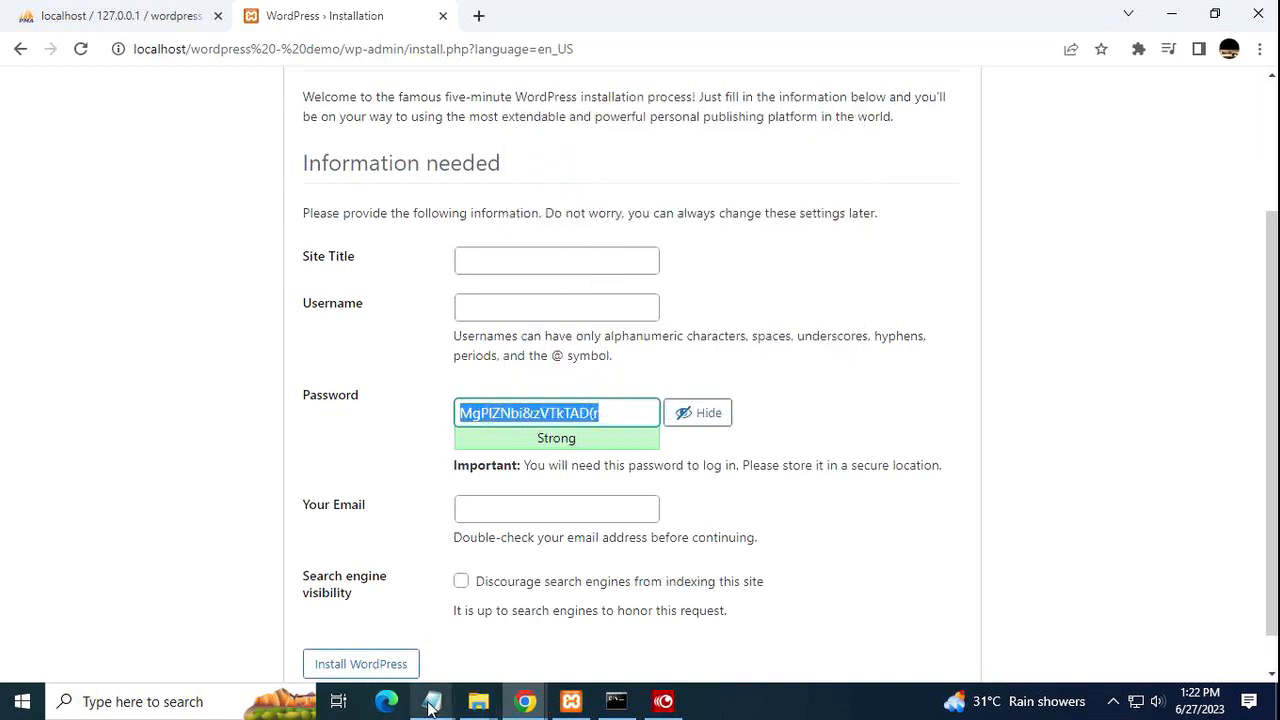
Paste the password into the wordpress-demo-site-pw note, prefix it with 'PW:', and save.
{"action": "mouse_move", "coordinate": [430, 707]}
{"action": "left_click", "coordinate": [351, 629]}
{"action": "right_click", "coordinate": [265, 276]}
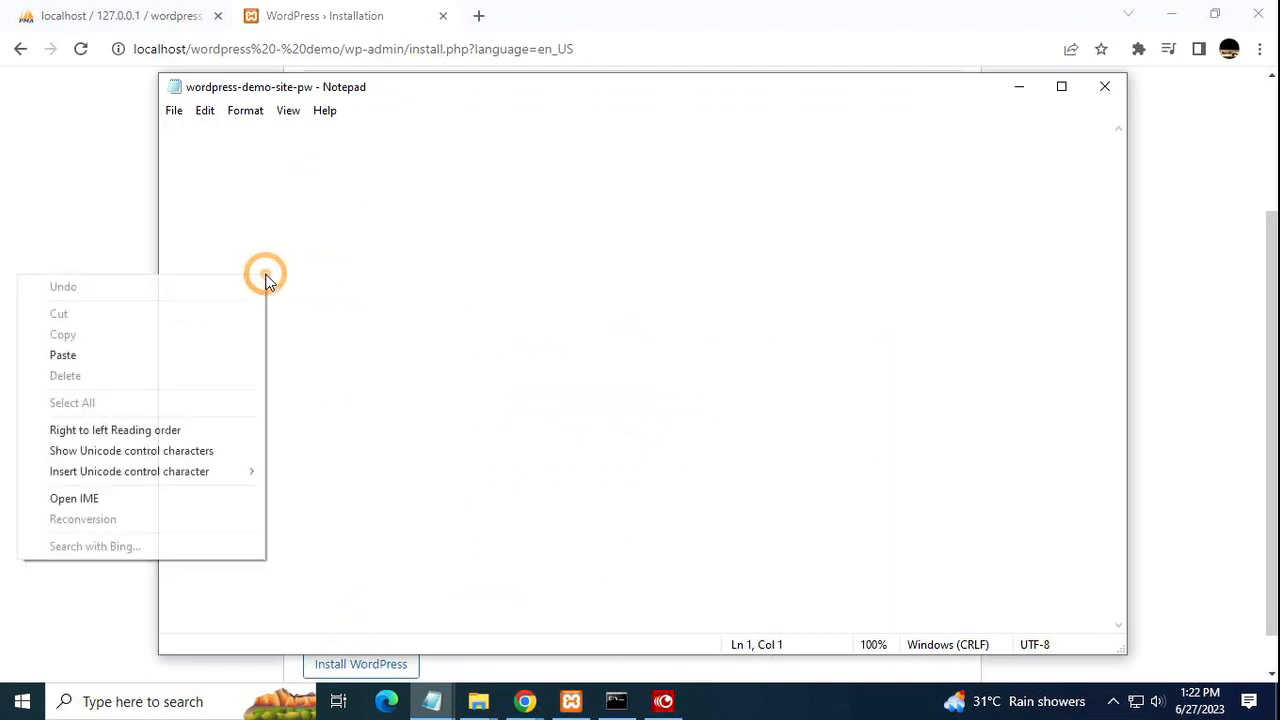
{"action": "left_click", "coordinate": [183, 357]}
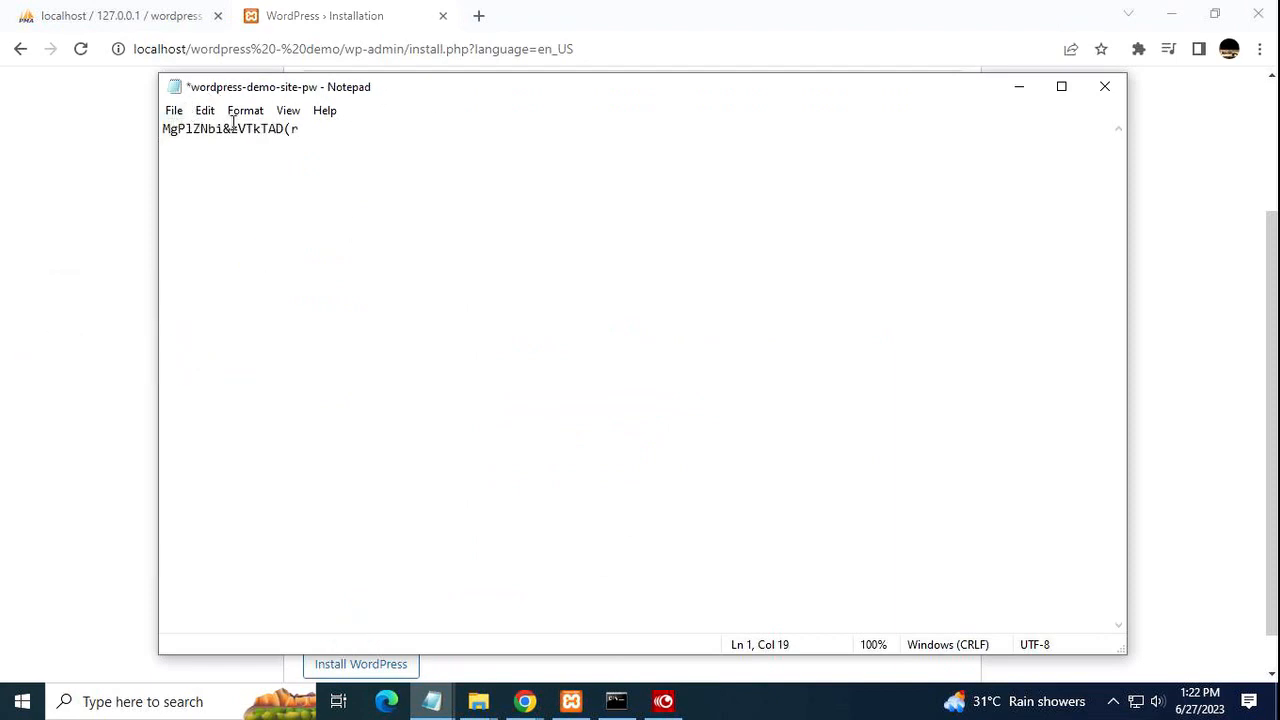
{"action": "key", "text": "Left"}
{"action": "key", "text": "Left"}
{"action": "key", "text": "Left"}
{"action": "key", "text": "Left"}
{"action": "key", "text": "Left"}
{"action": "key", "text": "Left"}
{"action": "key", "text": "Left"}
{"action": "key", "text": "Left"}
{"action": "key", "text": "Left"}
{"action": "key", "text": "Left"}
{"action": "key", "text": "Left"}
{"action": "key", "text": "Left"}
{"action": "key", "text": "Left"}
{"action": "key", "text": "Left"}
{"action": "key", "text": "Left"}
{"action": "key", "text": "Left"}
{"action": "key", "text": "Left"}
{"action": "key", "text": "Left"}
{"action": "type", "text": "PW"}
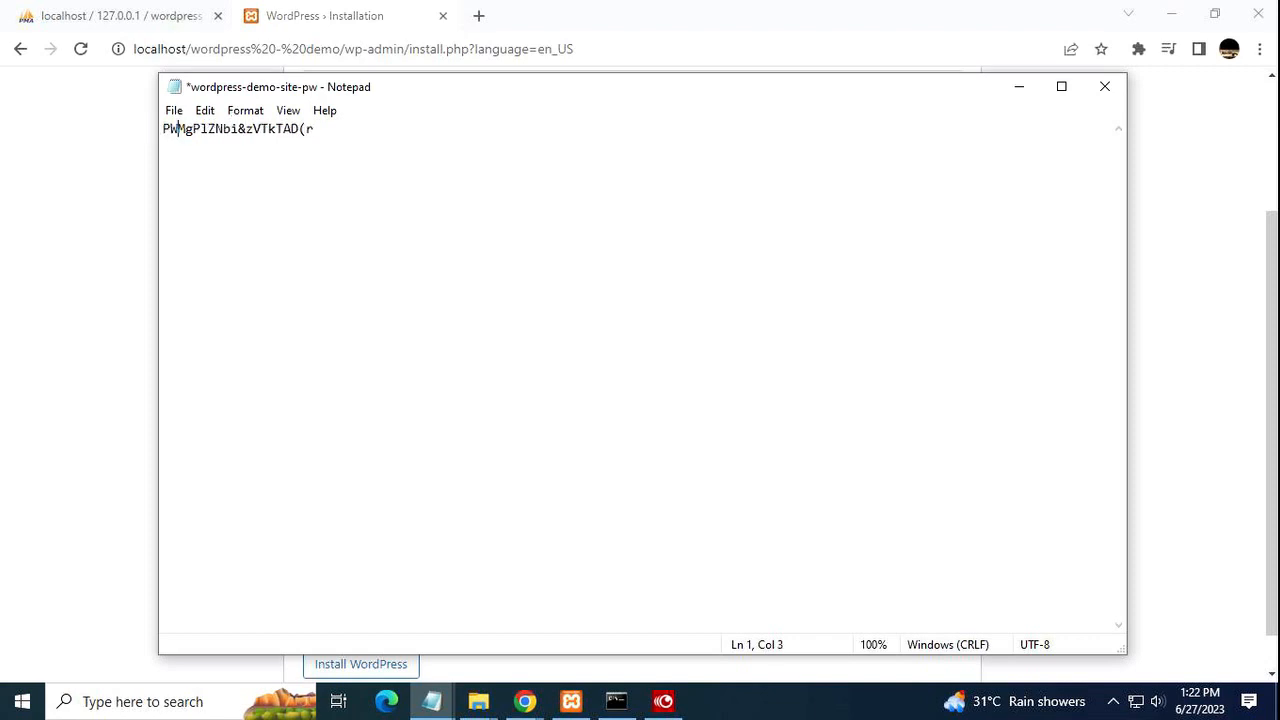
{"action": "type", "text": ":"}
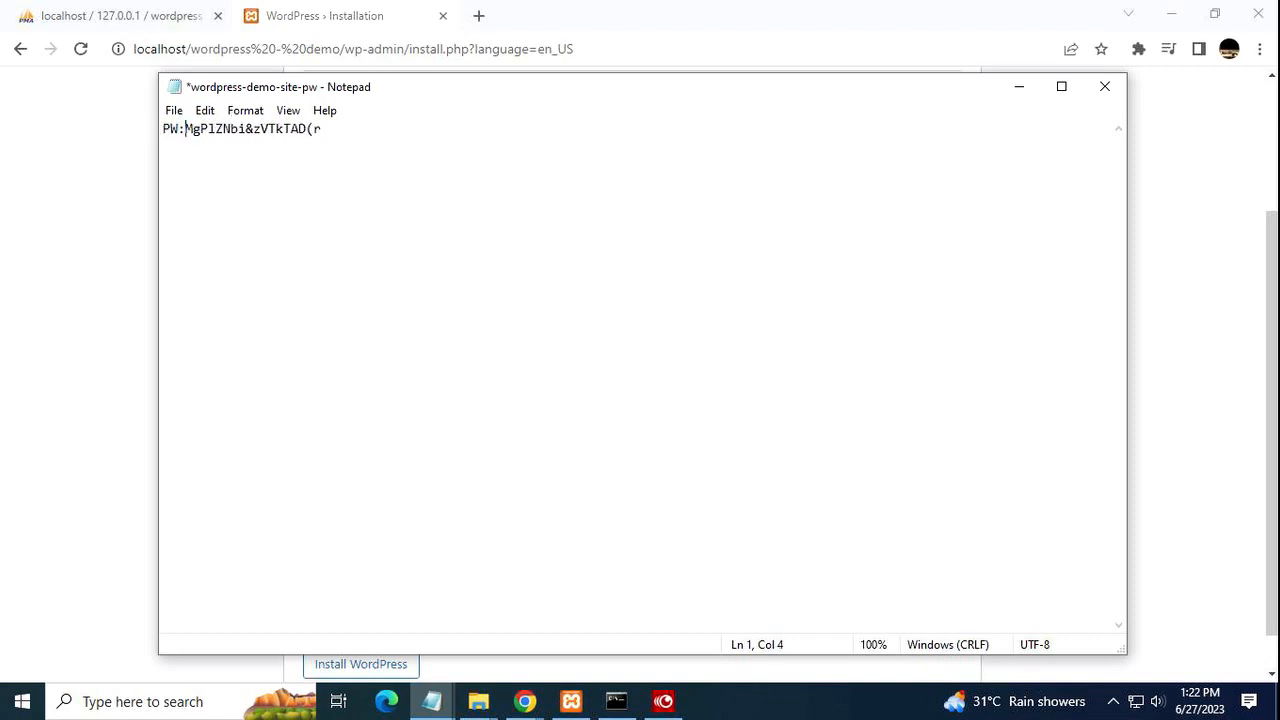
{"action": "left_click", "coordinate": [176, 112]}
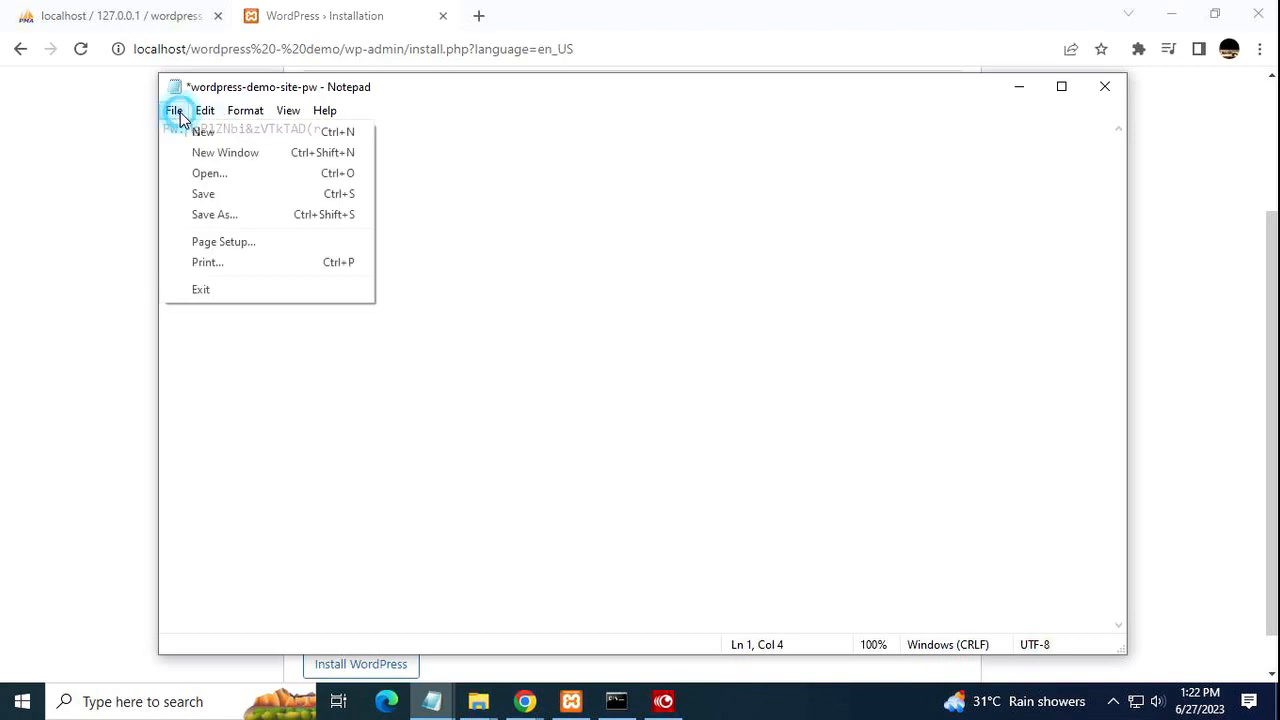
{"action": "left_click", "coordinate": [218, 194]}
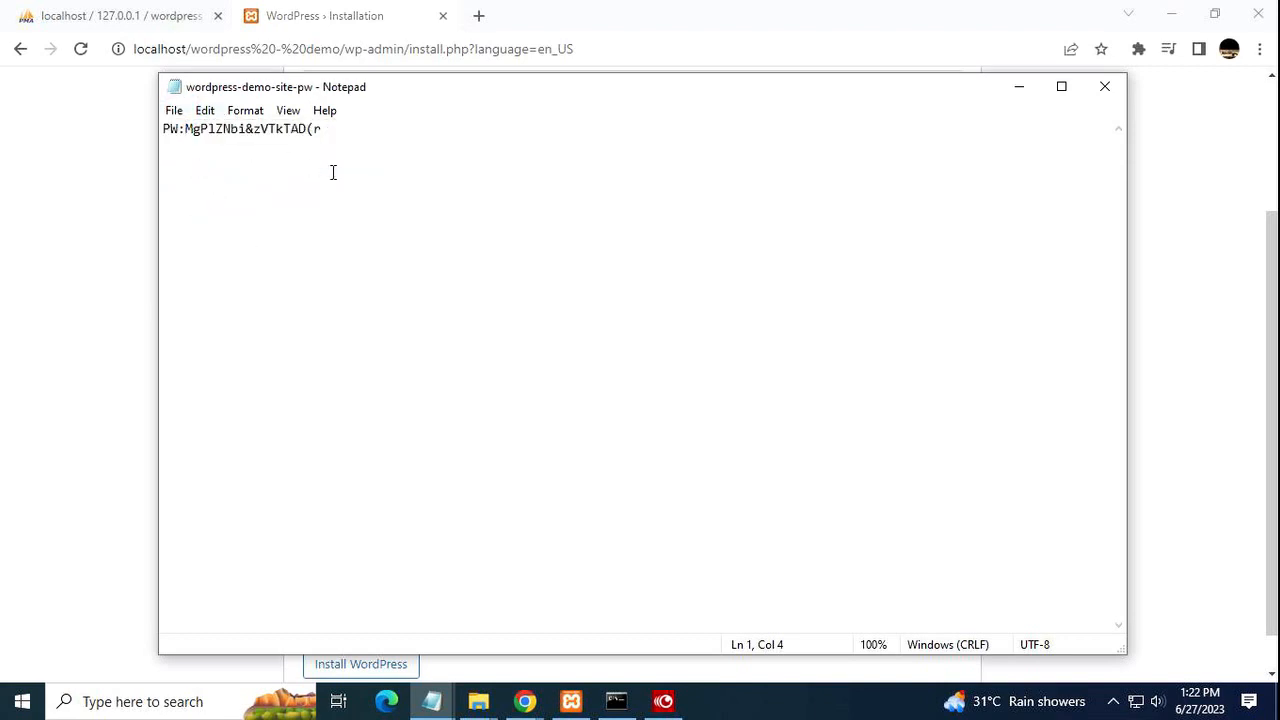
Add a 'User:' line below the password and save the note.
{"action": "left_click", "coordinate": [337, 129]}
{"action": "key", "text": "Return"}
{"action": "key", "text": "Return"}
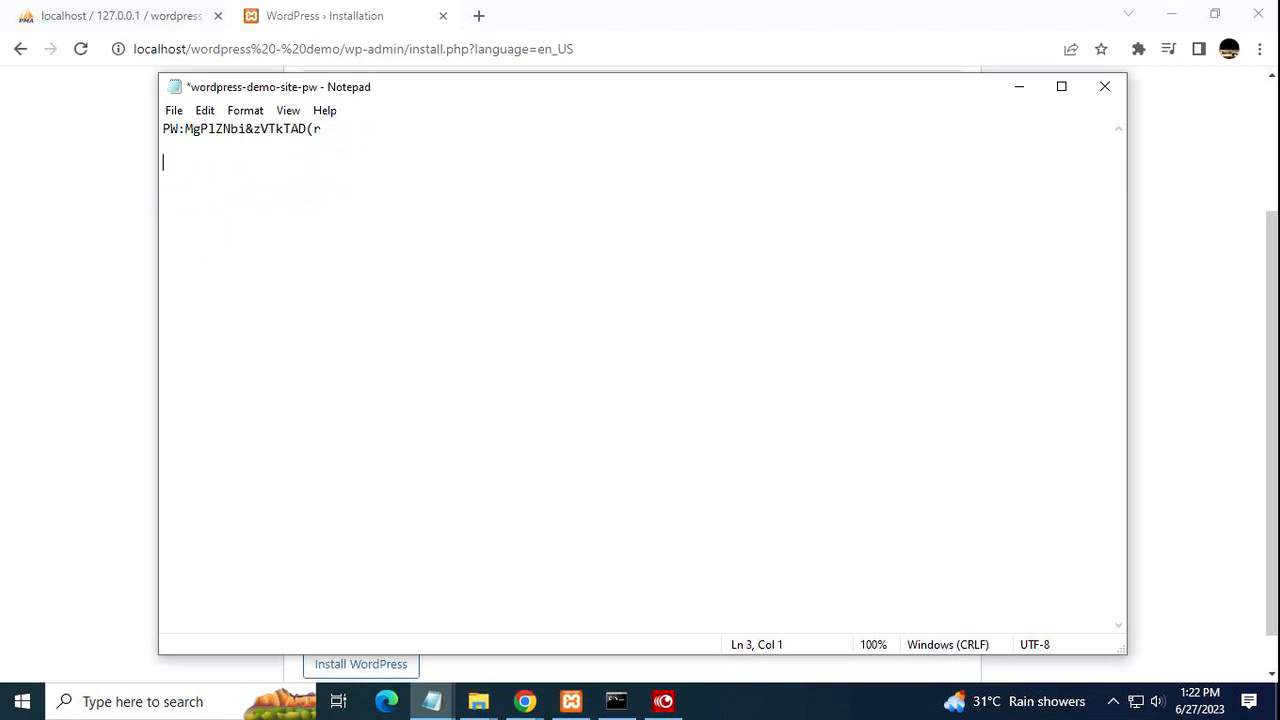
{"action": "type", "text": "U:"}
{"action": "left_click", "coordinate": [174, 110]}
{"action": "left_click", "coordinate": [243, 198]}
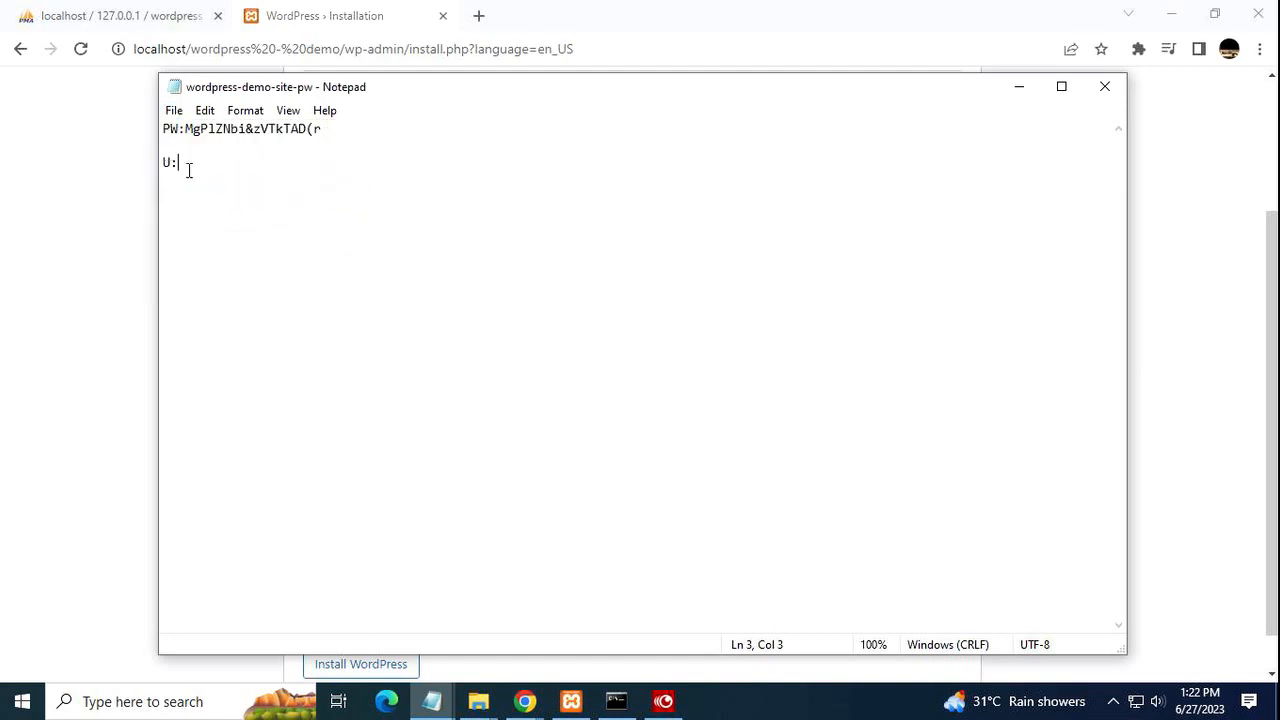
{"action": "key", "text": "BackSpace"}
{"action": "type", "text": "srer"}
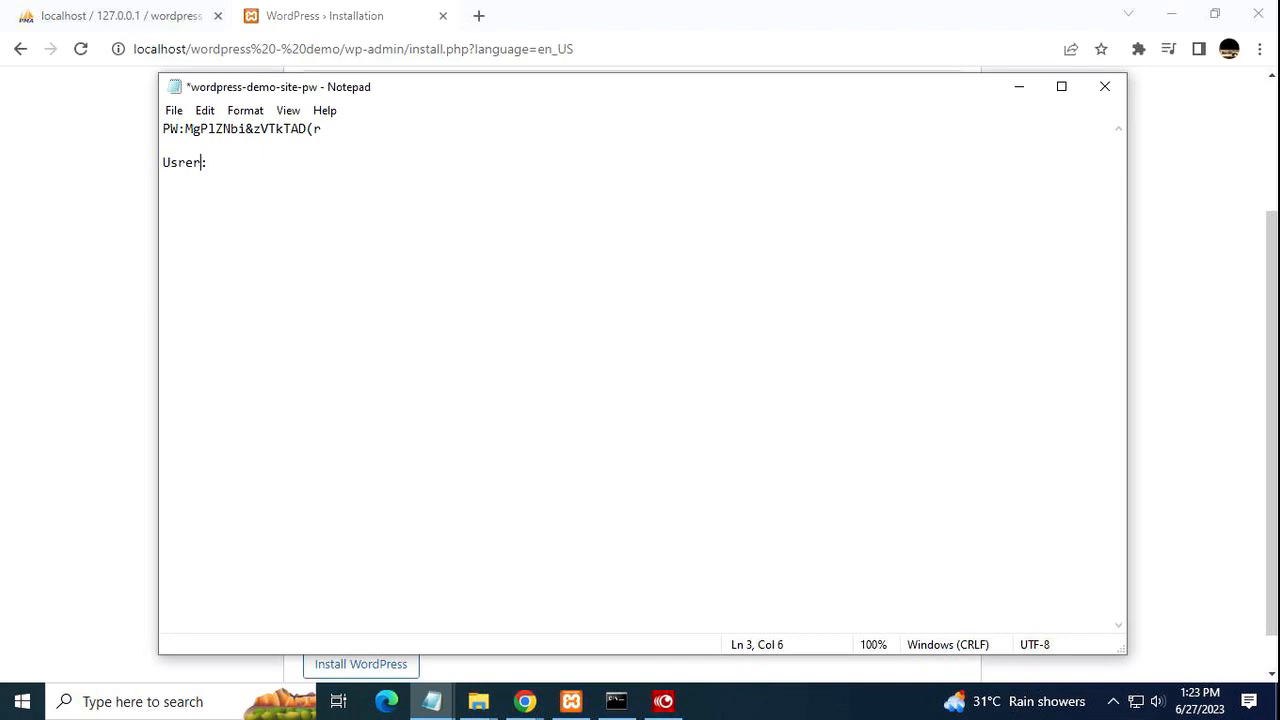
{"action": "key", "text": "BackSpace"}
{"action": "key", "text": "BackSpace"}
{"action": "key", "text": "BackSpace"}
{"action": "type", "text": "er"}
{"action": "left_click", "coordinate": [170, 110]}
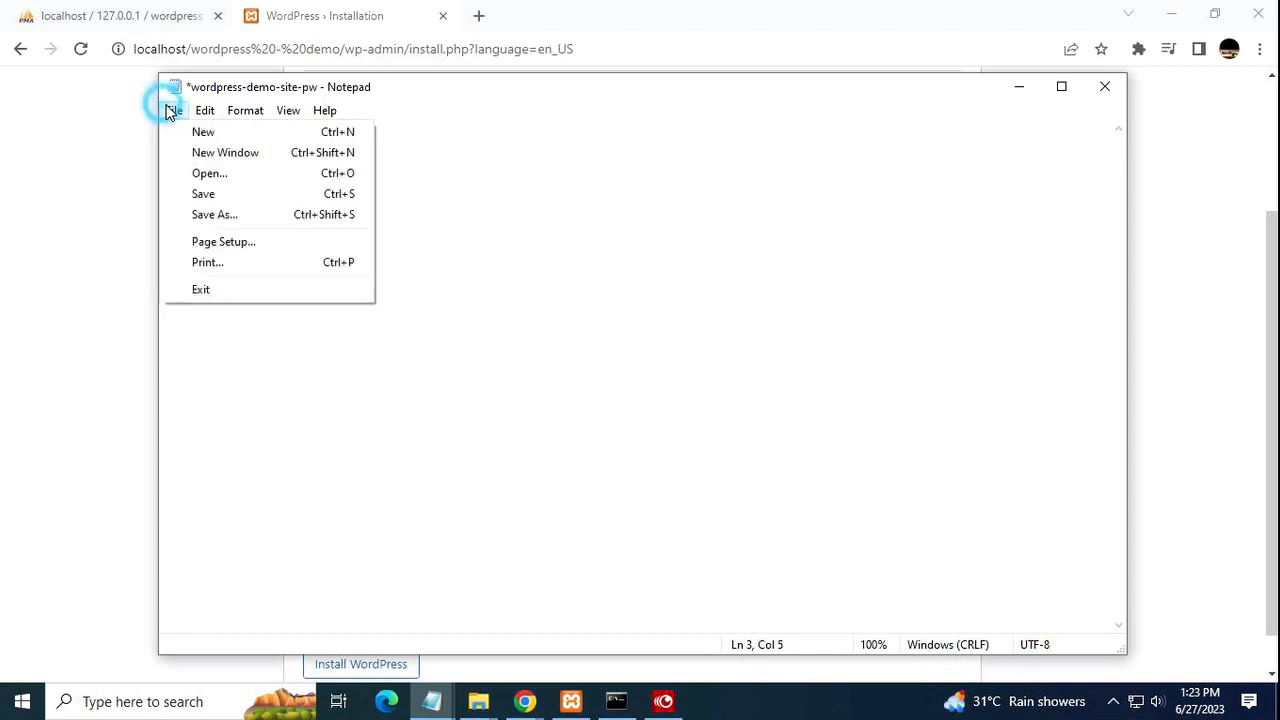
{"action": "left_click", "coordinate": [240, 193]}
{"action": "left_click", "coordinate": [78, 220]}
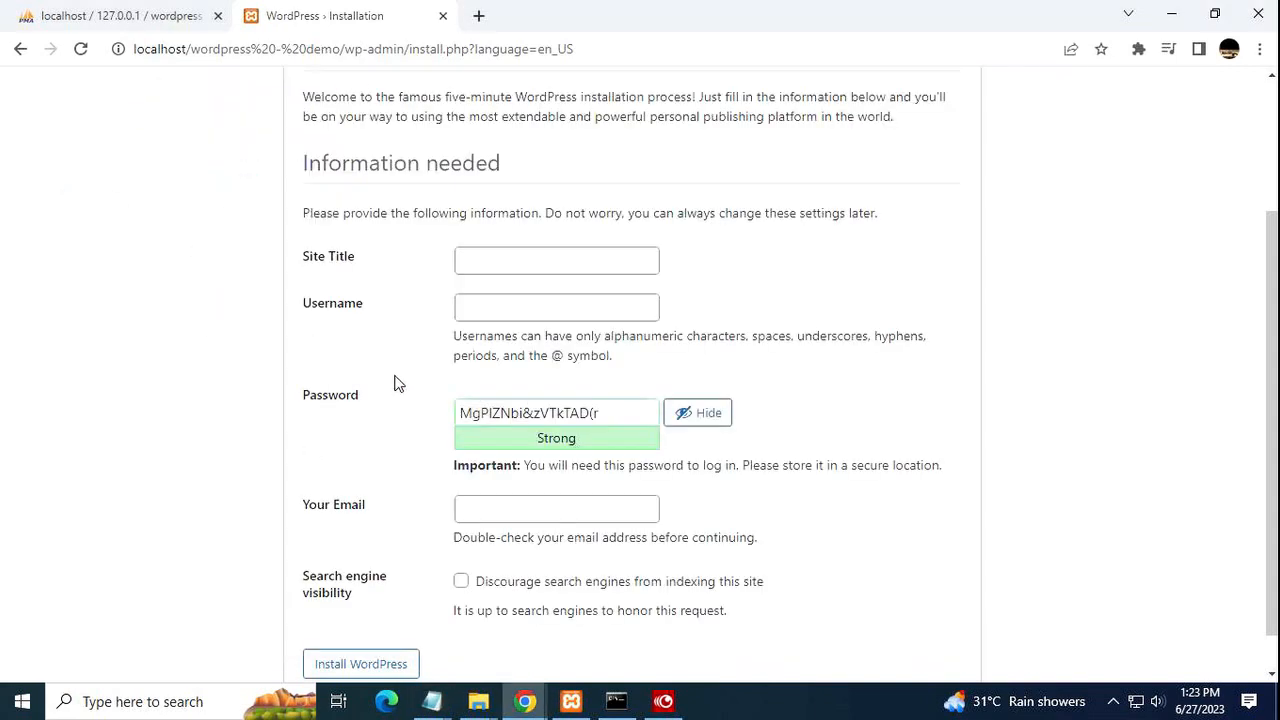
Set the site title to 'VGA Demo'.
{"action": "left_click", "coordinate": [528, 258]}
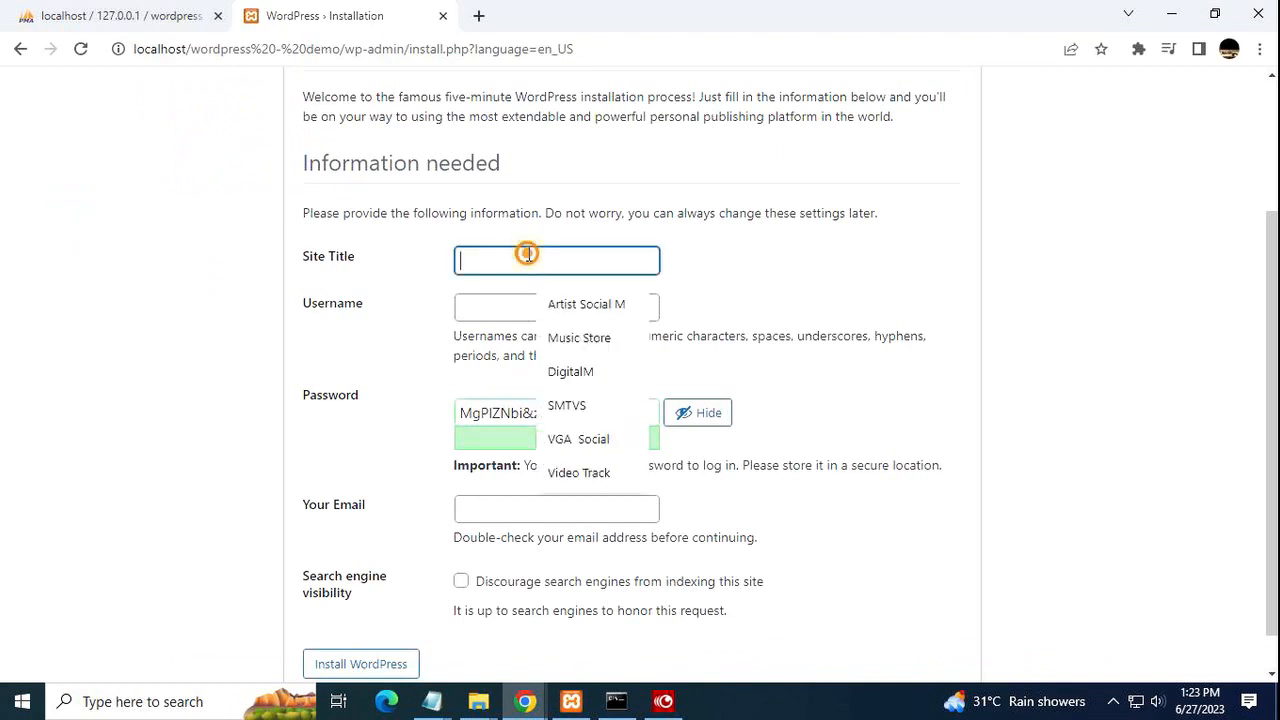
{"action": "right_click", "coordinate": [528, 256]}
{"action": "left_click", "coordinate": [611, 403]}
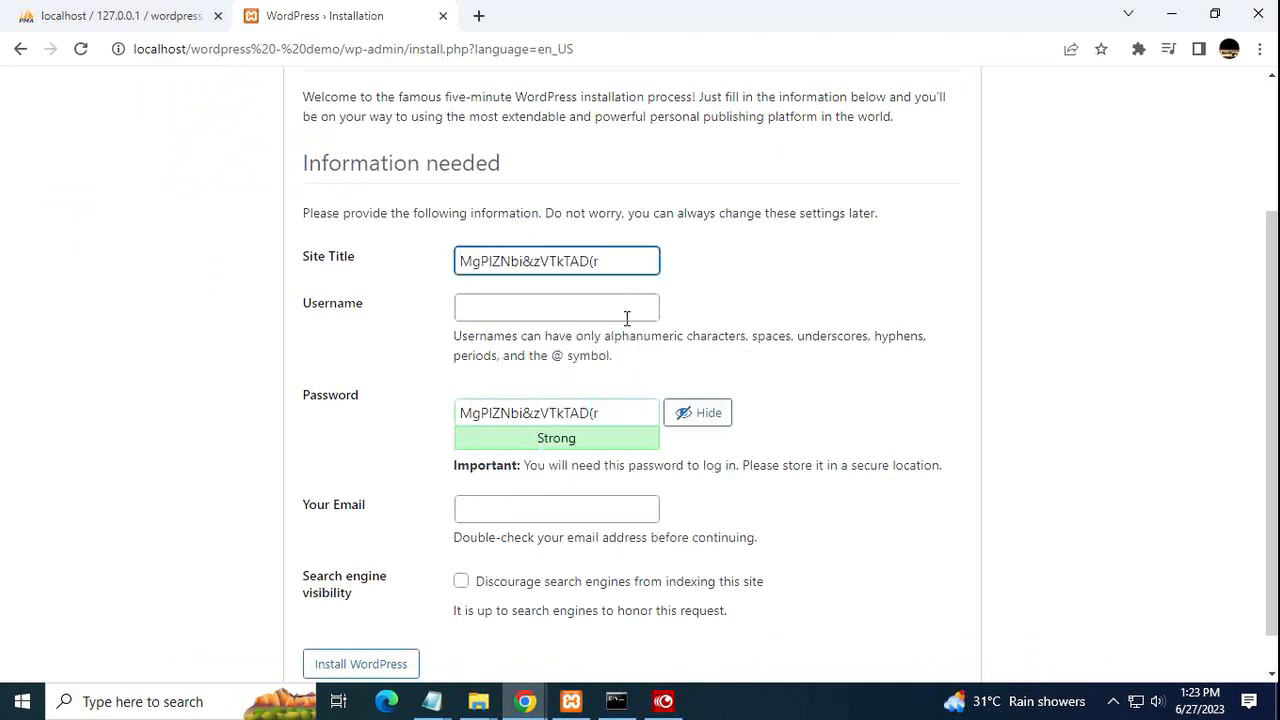
{"action": "key", "text": "BackSpace"}
{"action": "key", "text": "BackSpace"}
{"action": "key", "text": "BackSpace"}
{"action": "key", "text": "BackSpace"}
{"action": "key", "text": "BackSpace"}
{"action": "key", "text": "BackSpace"}
{"action": "key", "text": "BackSpace"}
{"action": "key", "text": "BackSpace"}
{"action": "key", "text": "BackSpace"}
{"action": "key", "text": "BackSpace"}
{"action": "key", "text": "BackSpace"}
{"action": "key", "text": "BackSpace"}
{"action": "key", "text": "BackSpace"}
{"action": "key", "text": "BackSpace"}
{"action": "key", "text": "BackSpace"}
{"action": "key", "text": "BackSpace"}
{"action": "key", "text": "BackSpace"}
{"action": "key", "text": "BackSpace"}
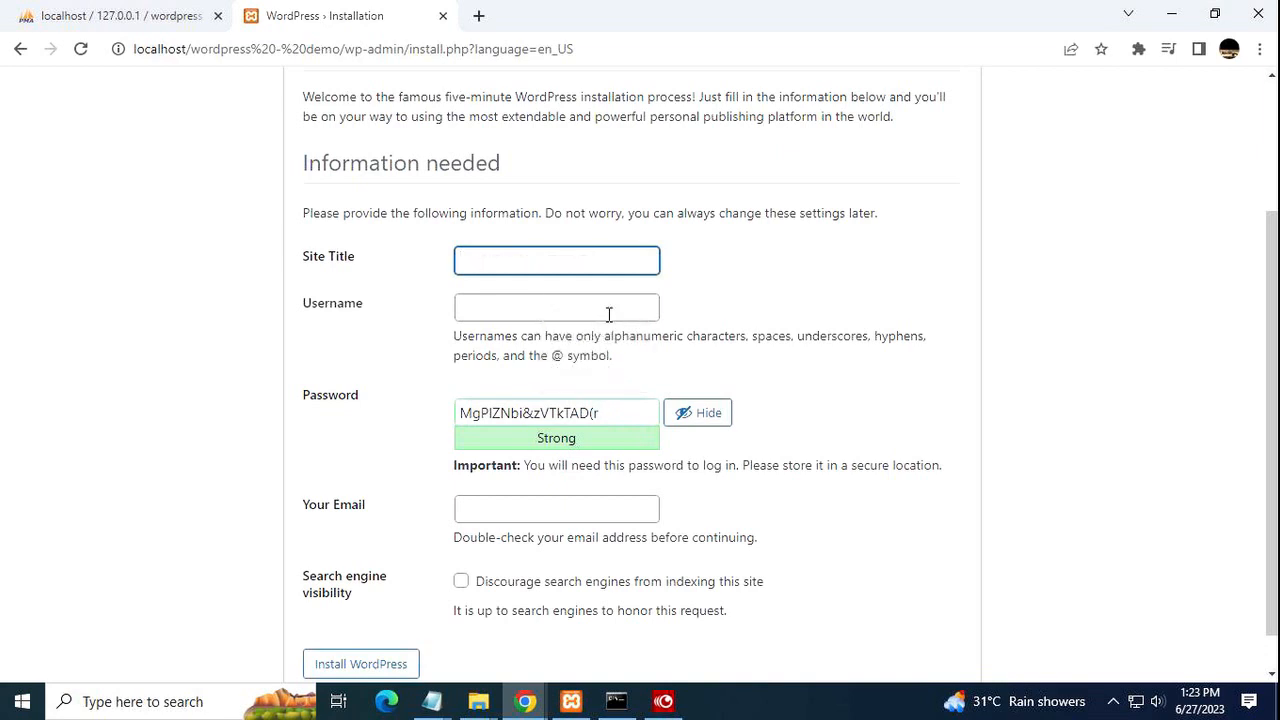
{"action": "left_click", "coordinate": [583, 251]}
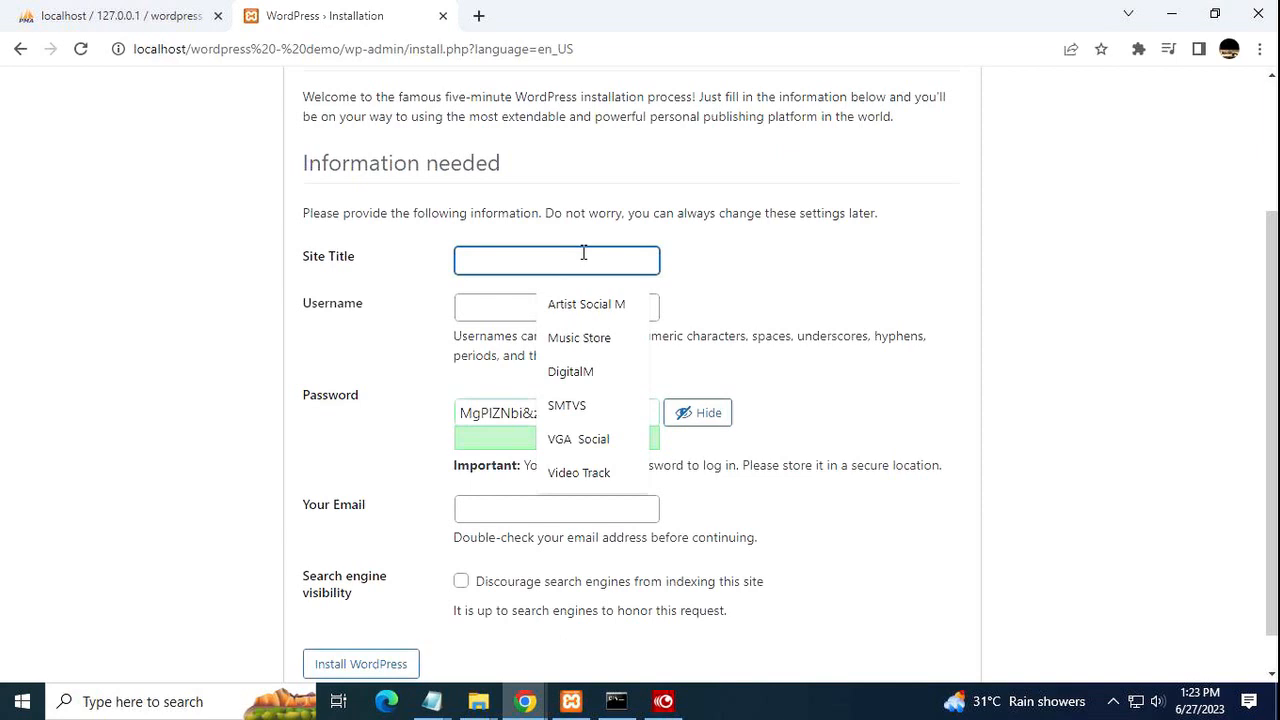
{"action": "left_click", "coordinate": [592, 440]}
{"action": "key", "text": "BackSpace"}
{"action": "key", "text": "BackSpace"}
{"action": "key", "text": "BackSpace"}
{"action": "key", "text": "BackSpace"}
{"action": "key", "text": "BackSpace"}
{"action": "key", "text": "BackSpace"}
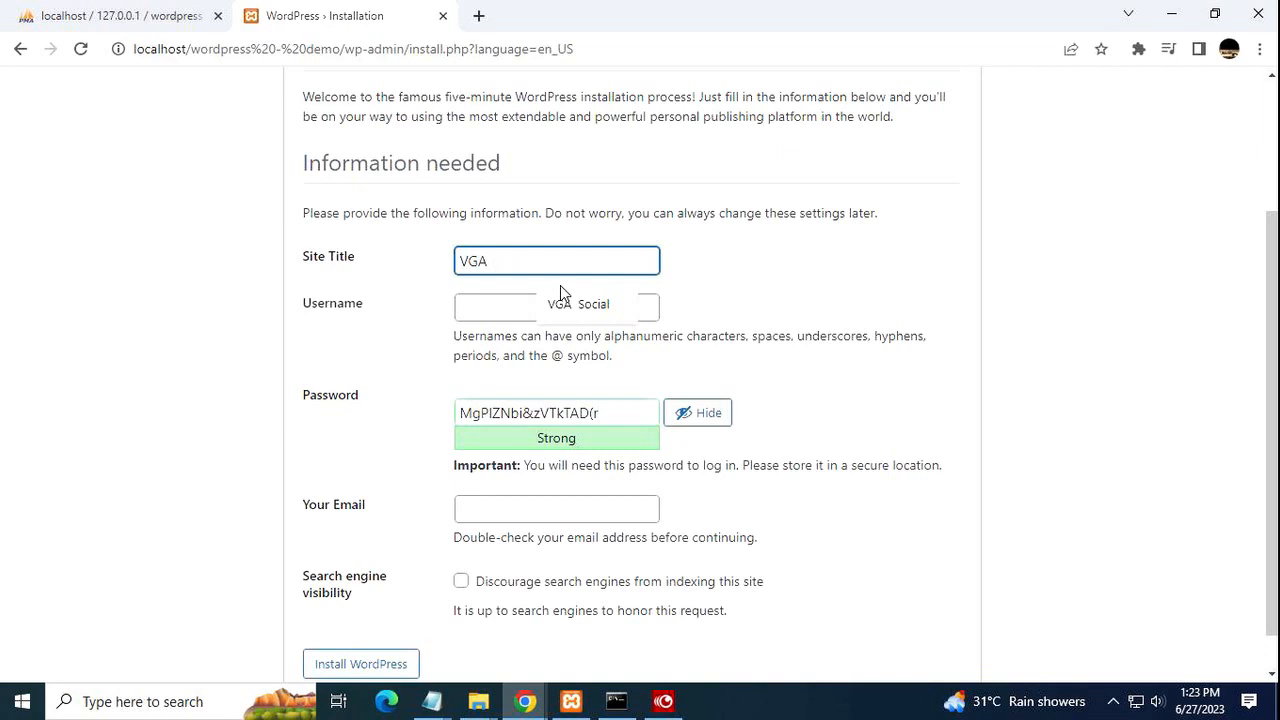
{"action": "type", "text": "Dem"}
{"action": "key", "text": "BackSpace"}
{"action": "type", "text": "emo"}
{"action": "left_click", "coordinate": [507, 261]}
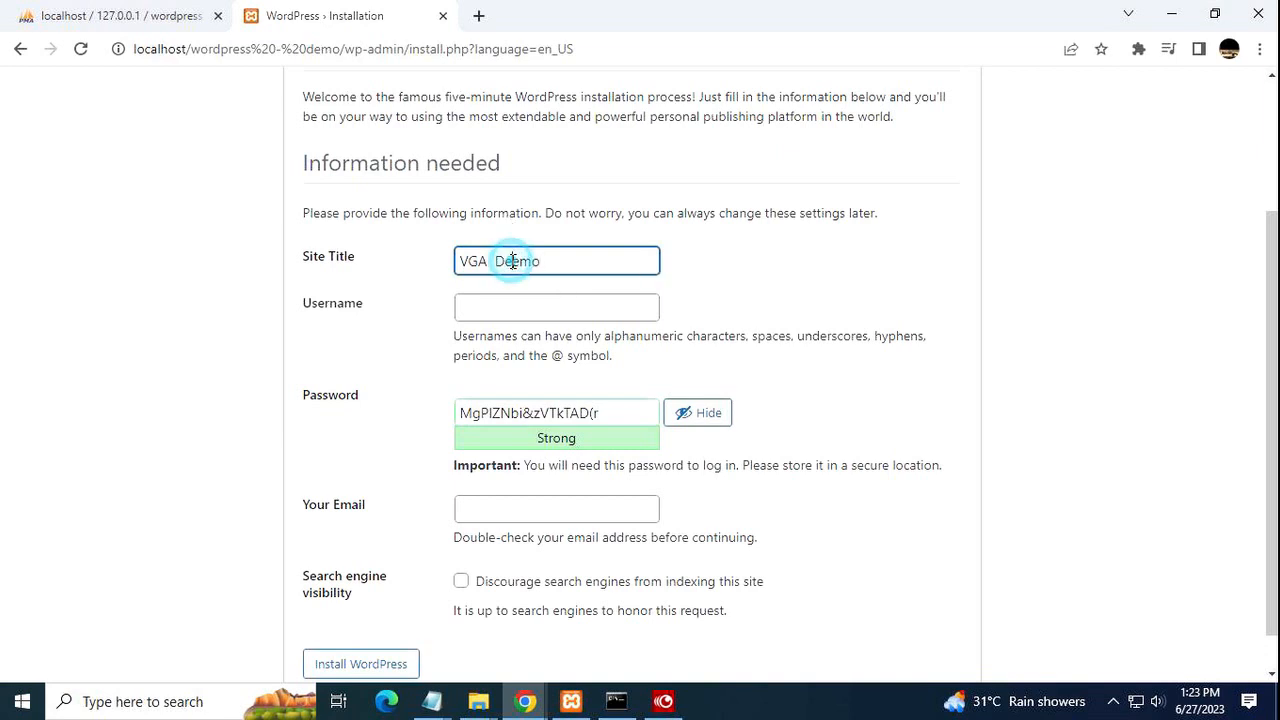
{"action": "key", "text": "BackSpace"}
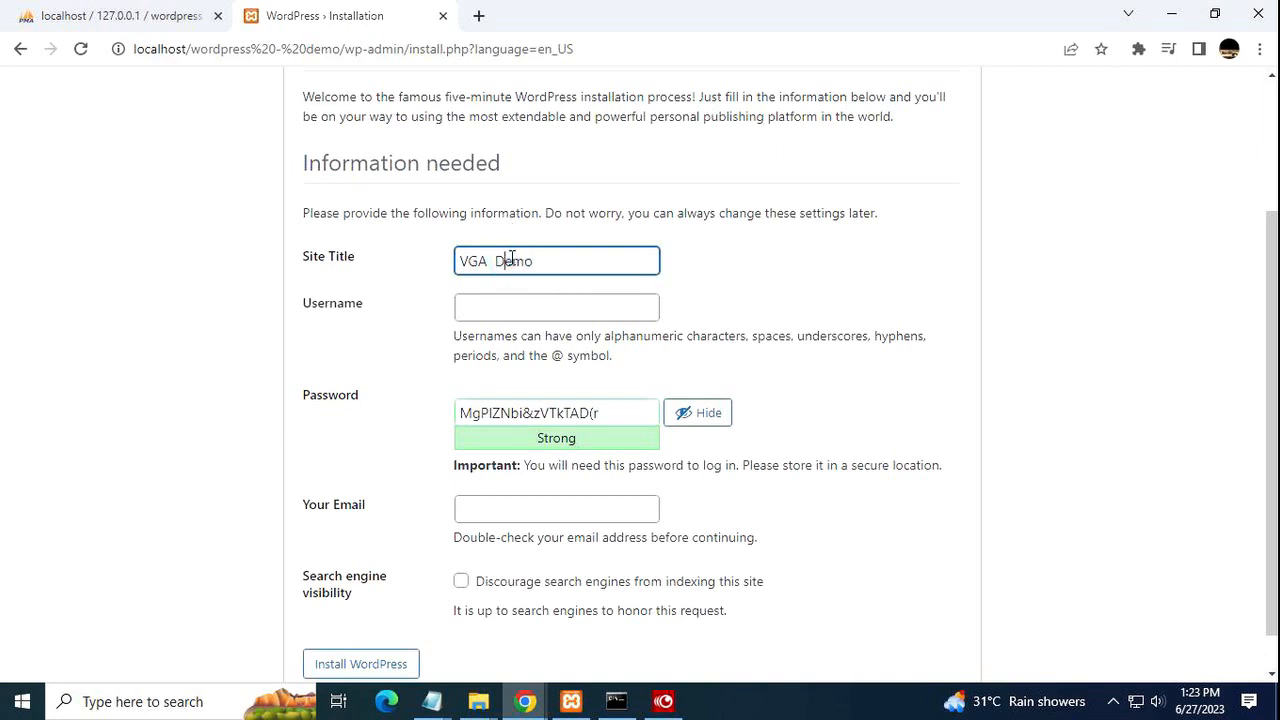
Enter the admin username, changing its trailing 2 to 3.
{"action": "left_click", "coordinate": [473, 311]}
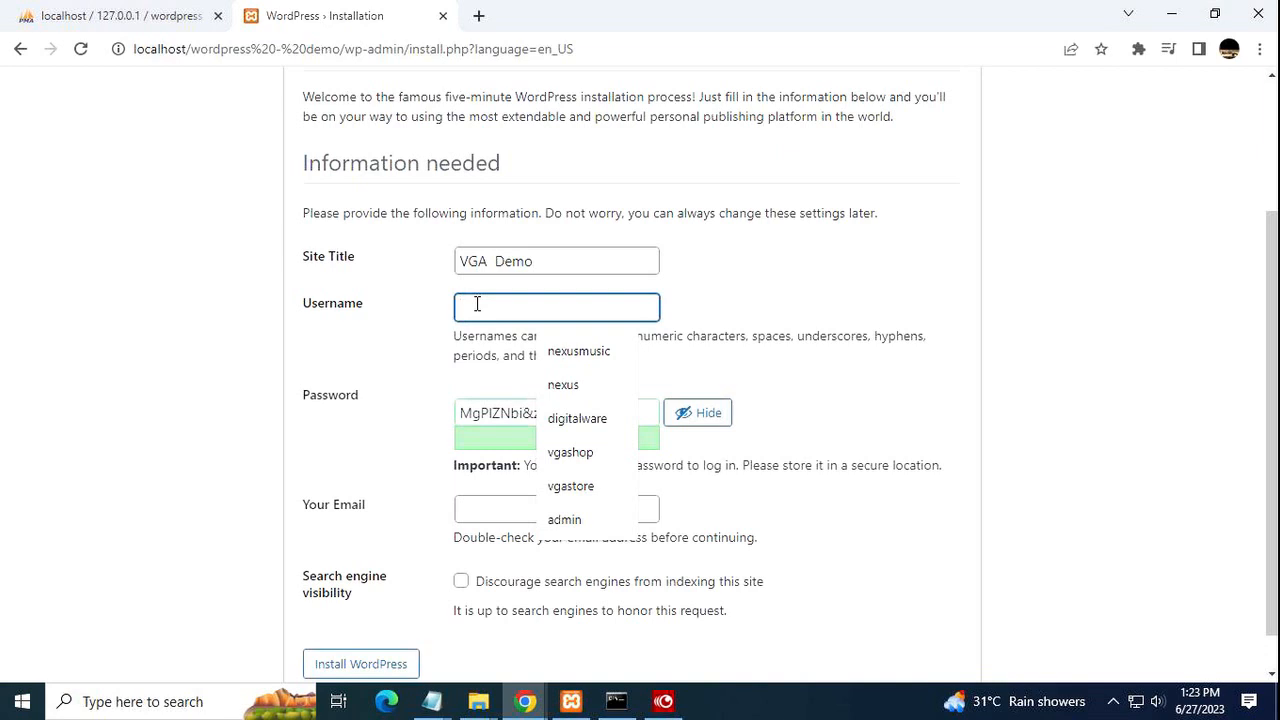
{"action": "type", "text": "a"}
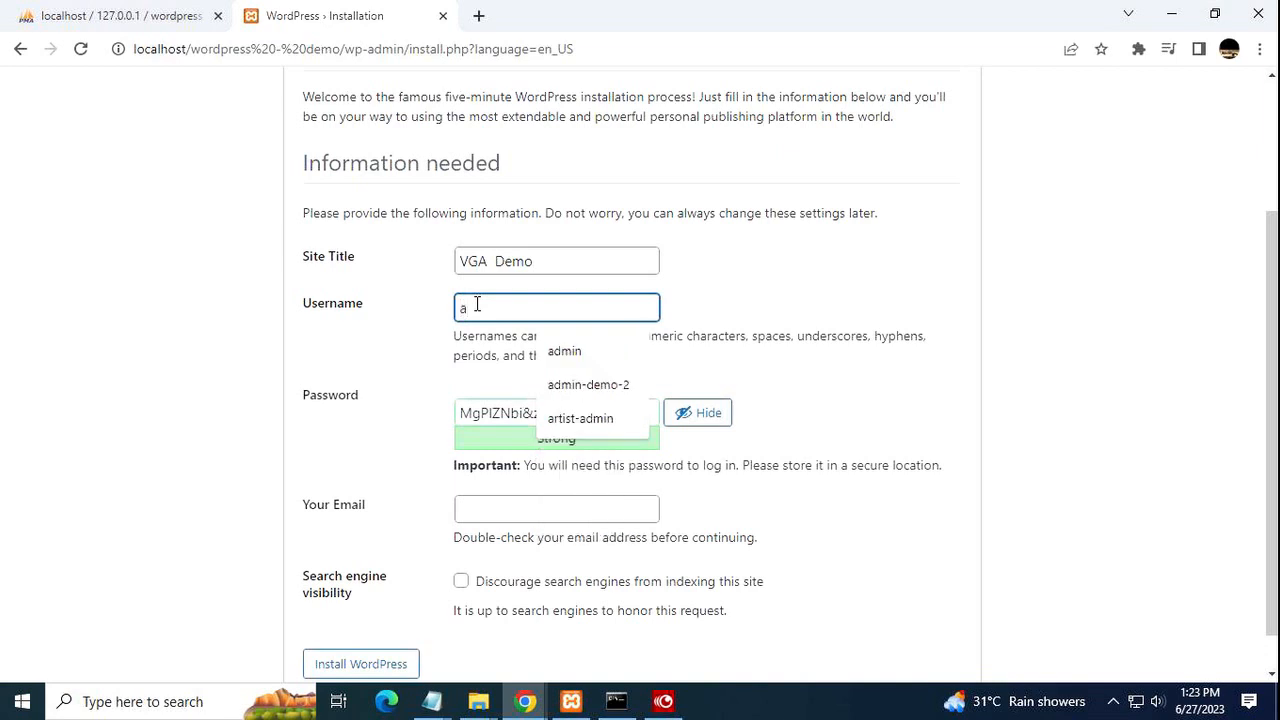
{"action": "type", "text": "dmin"}
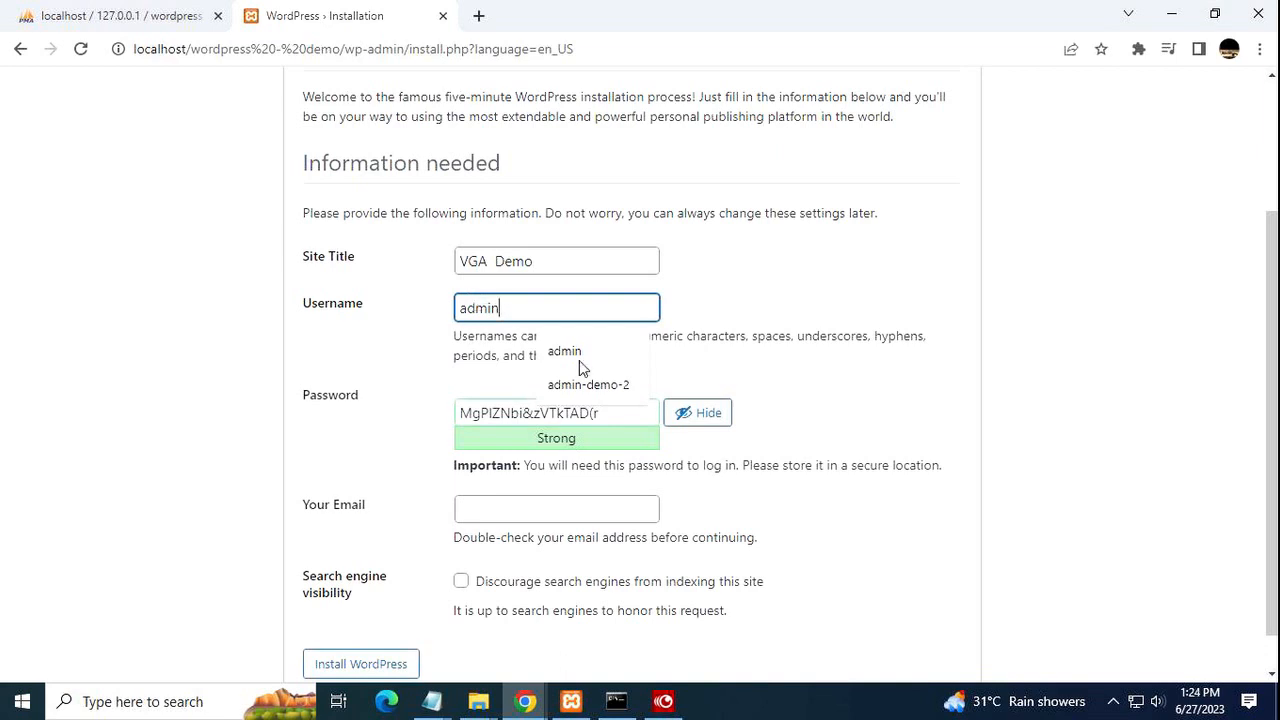
{"action": "left_click", "coordinate": [629, 394]}
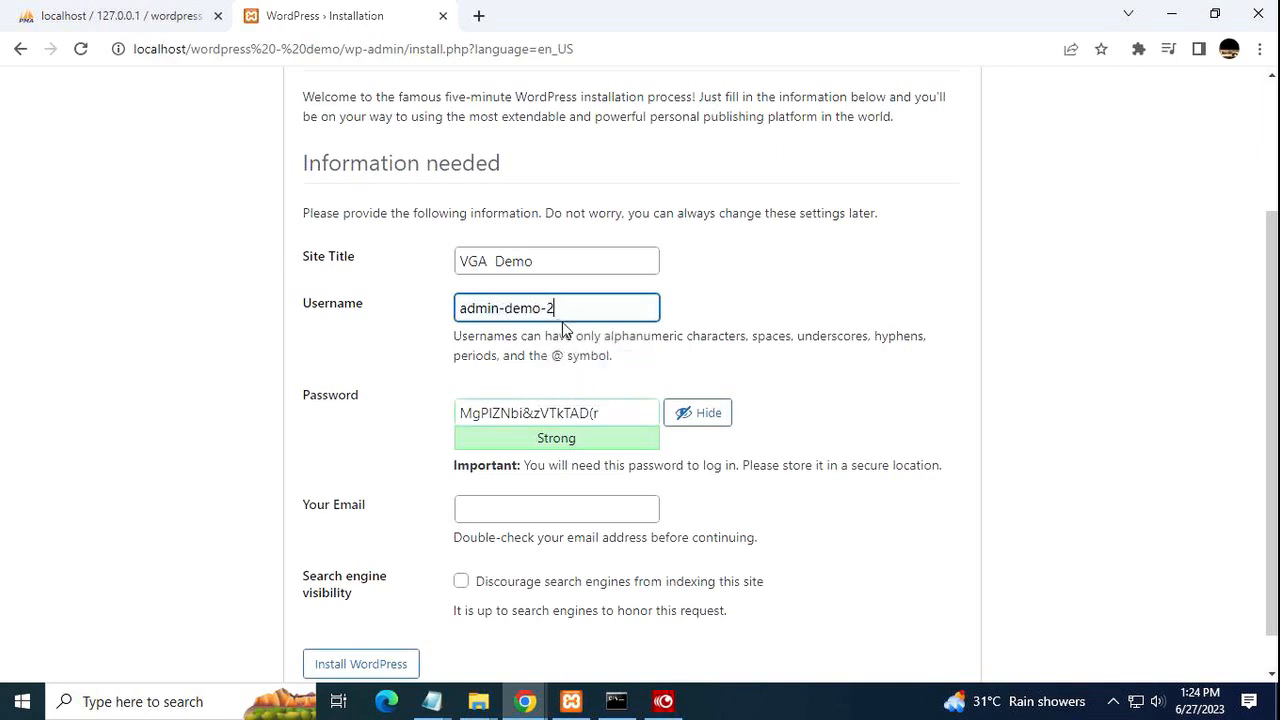
{"action": "key", "text": "BackSpace"}
{"action": "type", "text": "3"}
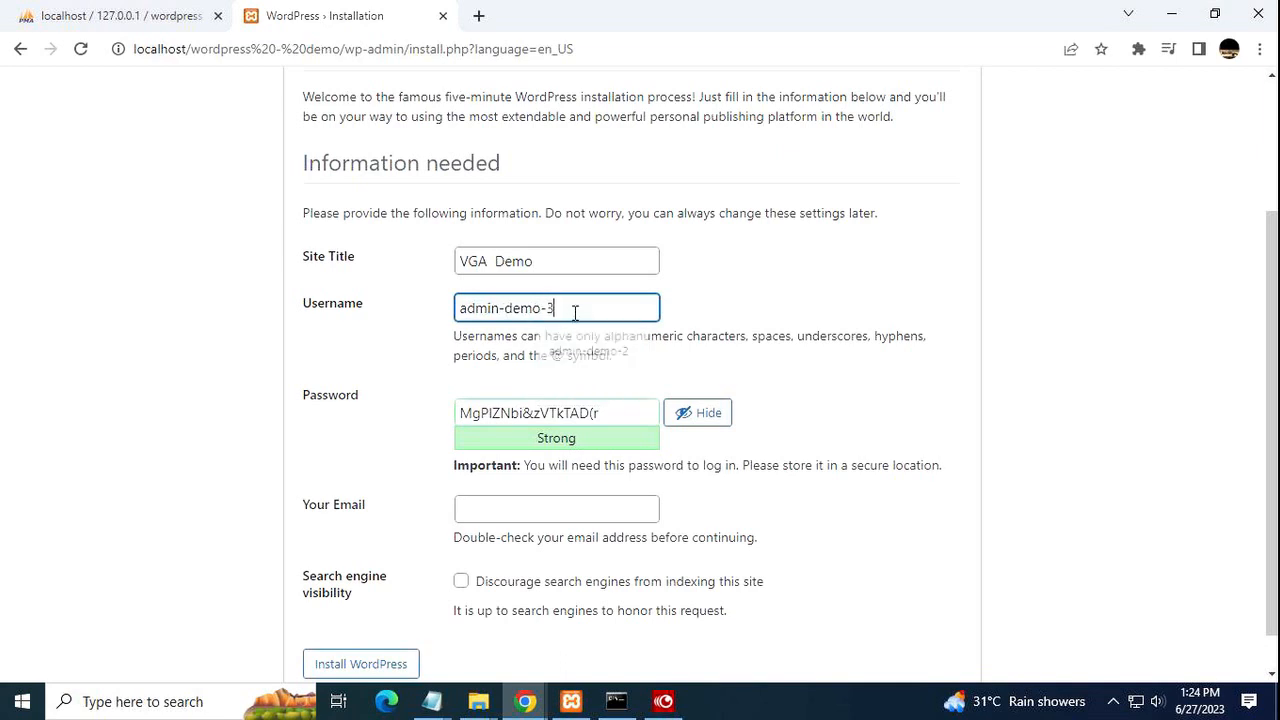
{"action": "left_click", "coordinate": [795, 397]}
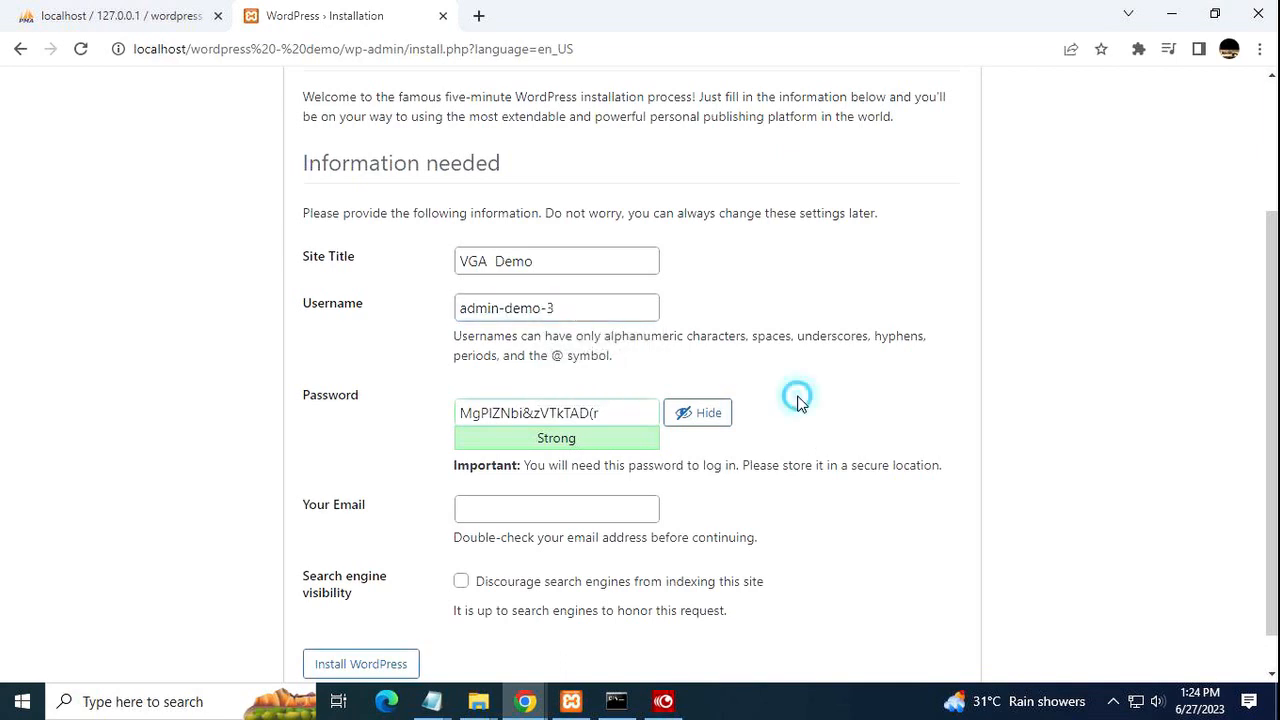
Enter the admin e-mail address and run Install WordPress.
{"action": "left_click", "coordinate": [635, 512]}
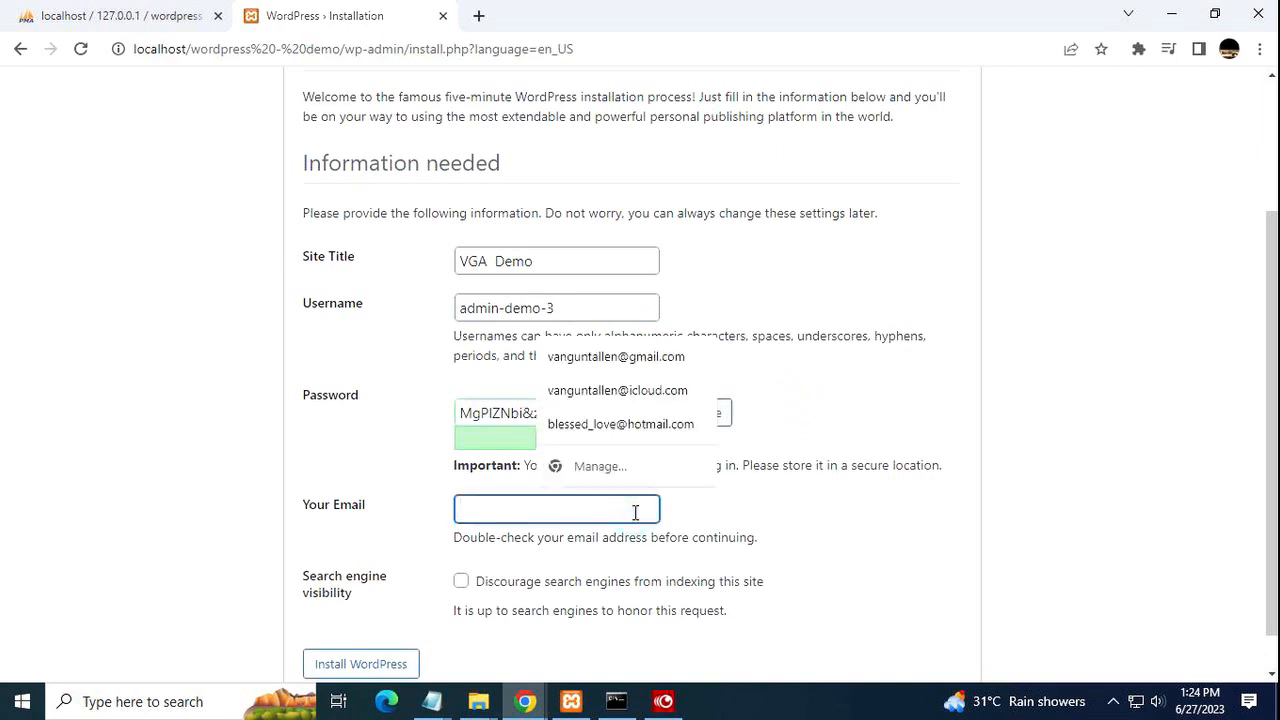
{"action": "left_click", "coordinate": [645, 357]}
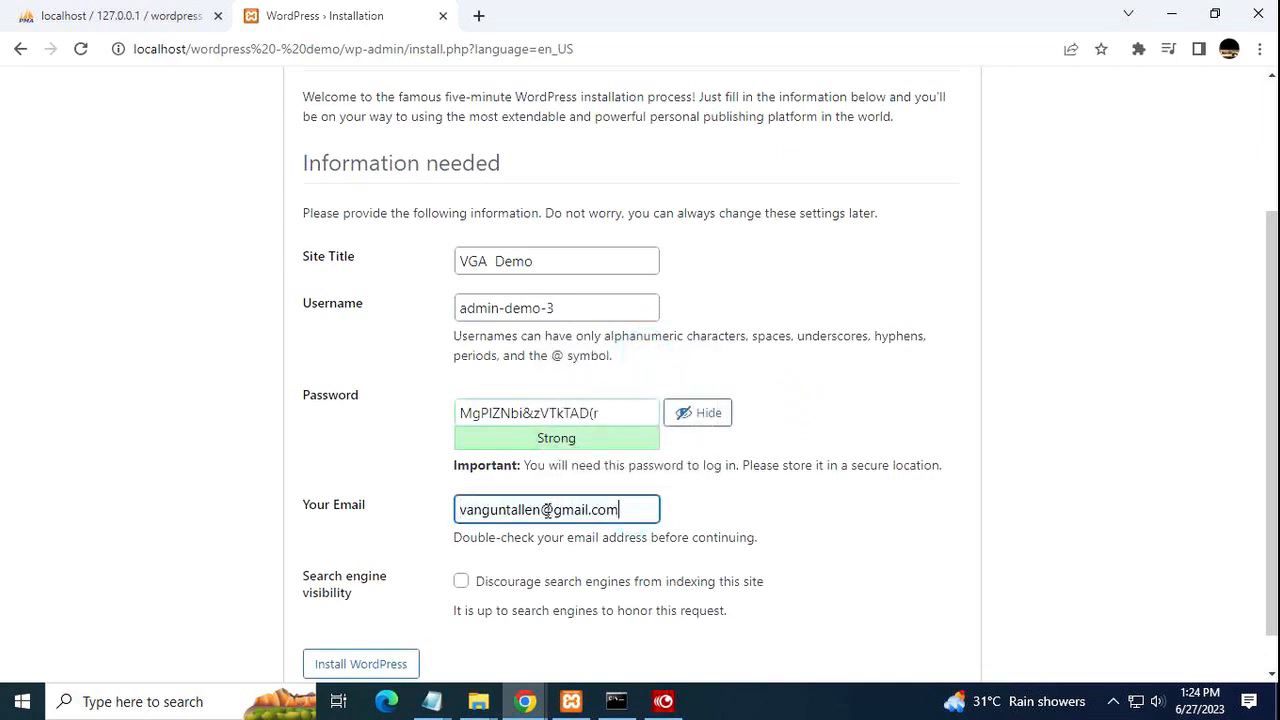
{"action": "left_click", "coordinate": [545, 511]}
{"action": "key", "text": "BackSpace"}
{"action": "key", "text": "BackSpace"}
{"action": "key", "text": "BackSpace"}
{"action": "key", "text": "BackSpace"}
{"action": "key", "text": "BackSpace"}
{"action": "key", "text": "BackSpace"}
{"action": "key", "text": "BackSpace"}
{"action": "key", "text": "BackSpace"}
{"action": "key", "text": "BackSpace"}
{"action": "key", "text": "BackSpace"}
{"action": "key", "text": "BackSpace"}
{"action": "key", "text": "BackSpace"}
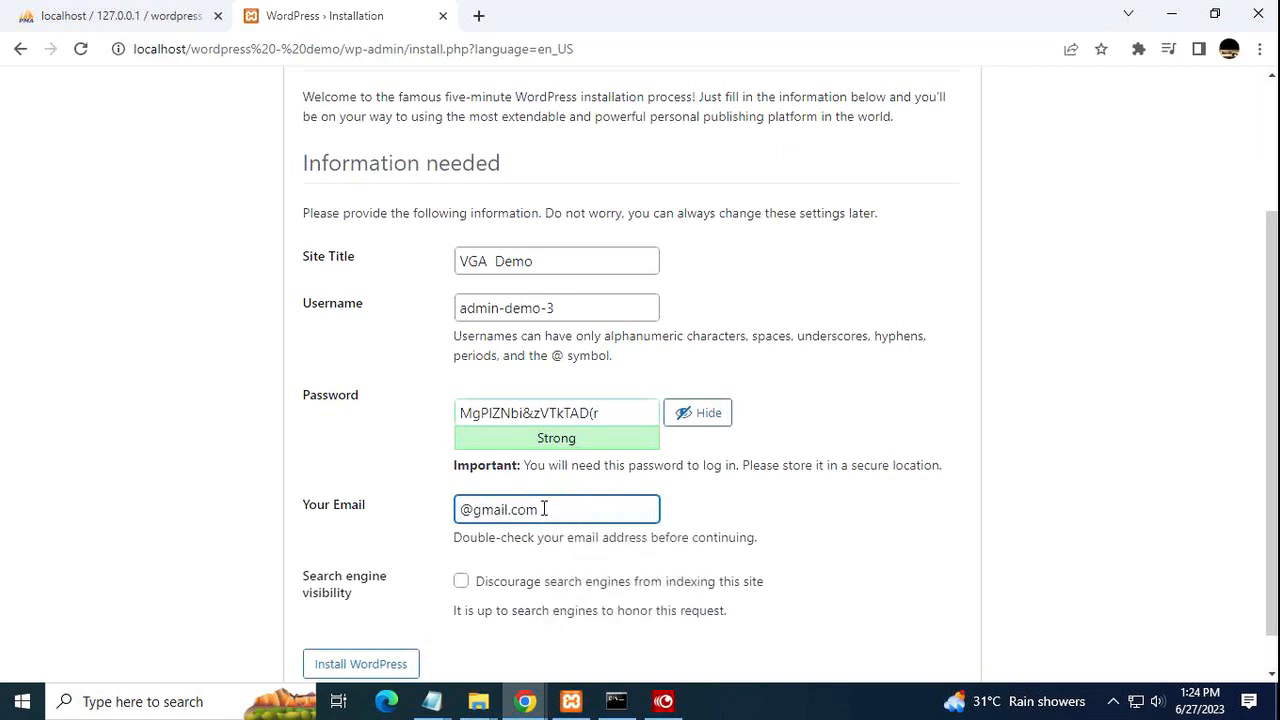
{"action": "type", "text": "admin"}
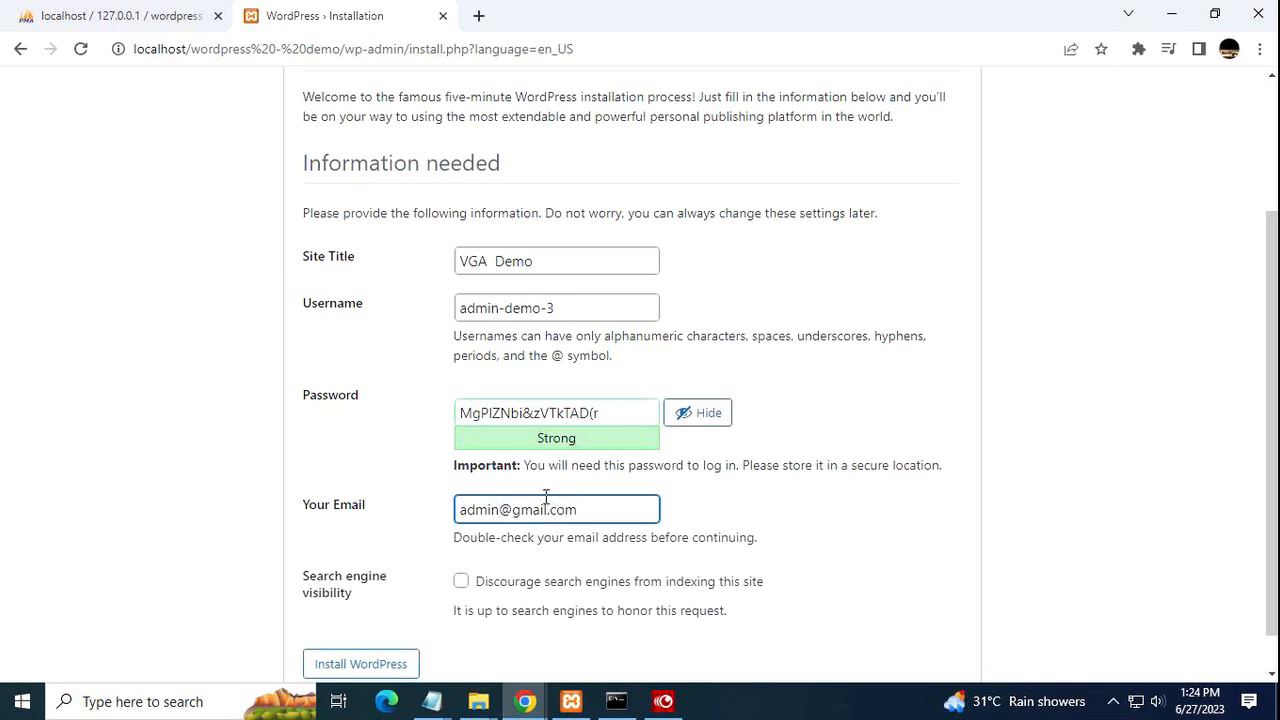
{"action": "left_click", "coordinate": [551, 509]}
{"action": "key", "text": "BackSpace"}
{"action": "key", "text": "BackSpace"}
{"action": "key", "text": "BackSpace"}
{"action": "key", "text": "BackSpace"}
{"action": "key", "text": "BackSpace"}
{"action": "type", "text": "smtvs"}
{"action": "scroll", "coordinate": [774, 497], "scroll_direction": "down", "scroll_amount": 1}
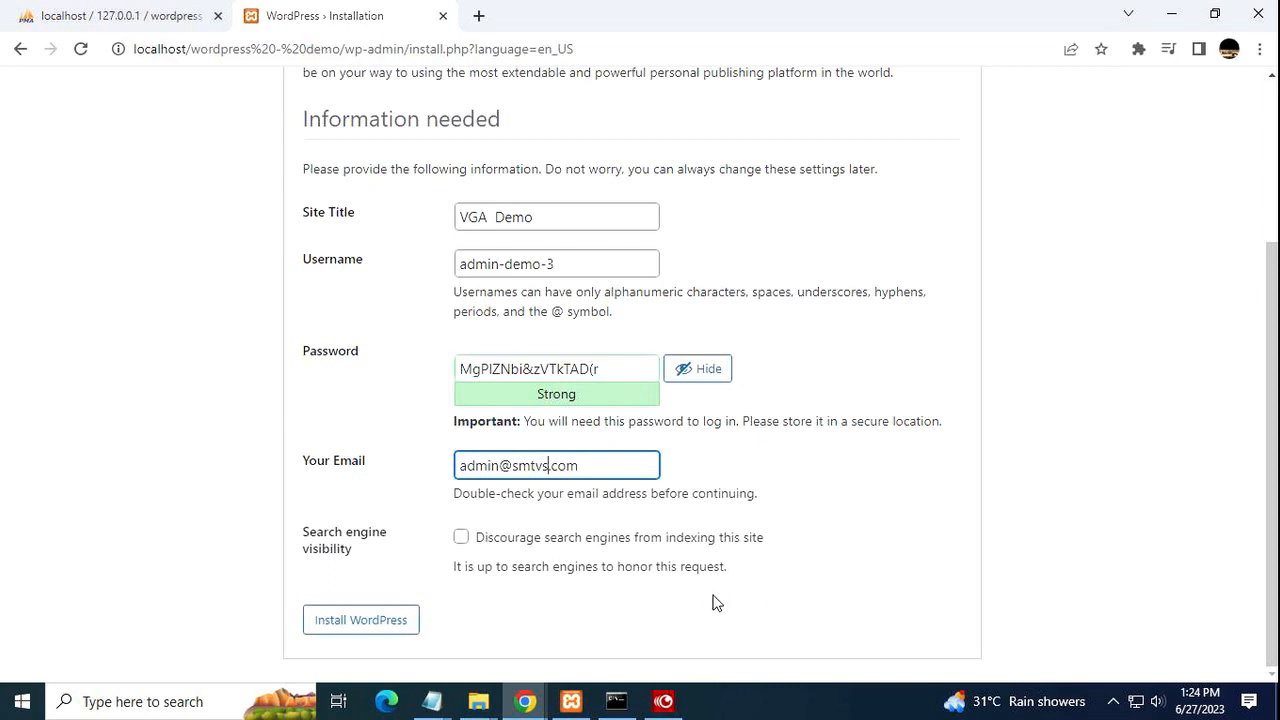
{"action": "left_click", "coordinate": [347, 621]}
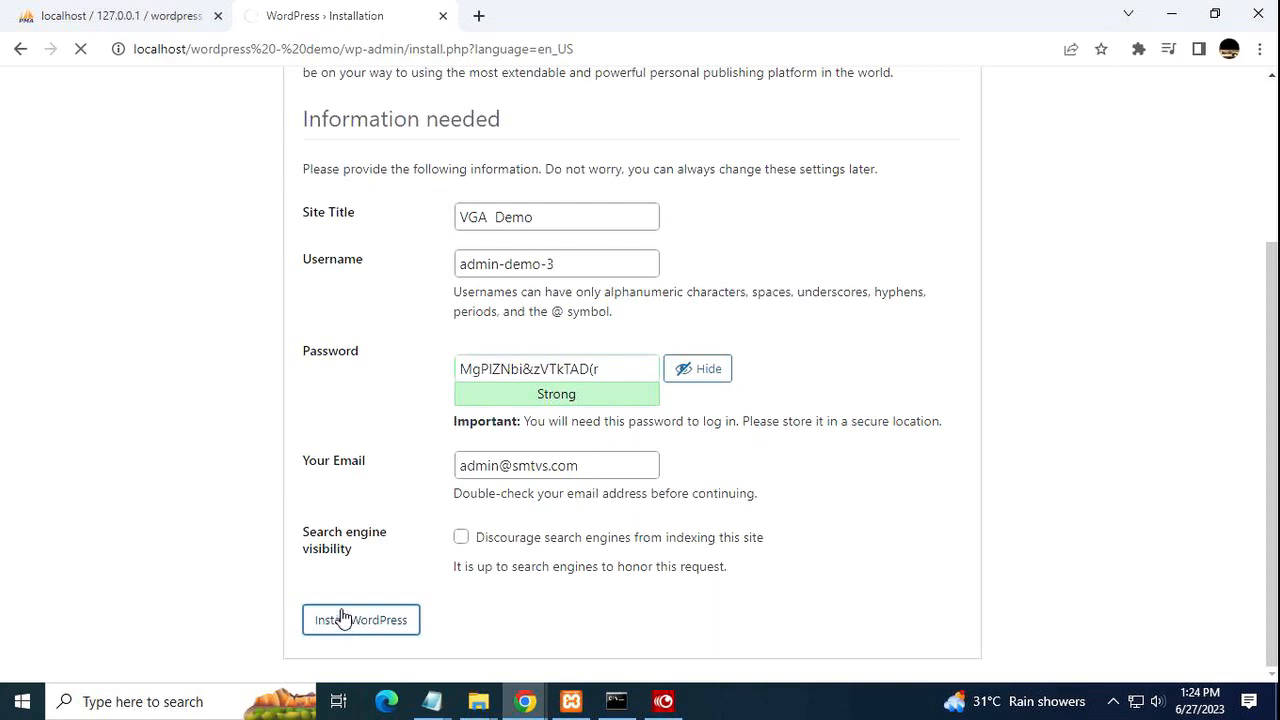
{"action": "left_click_drag", "start_coordinate": [586, 258], "coordinate": [458, 264]}
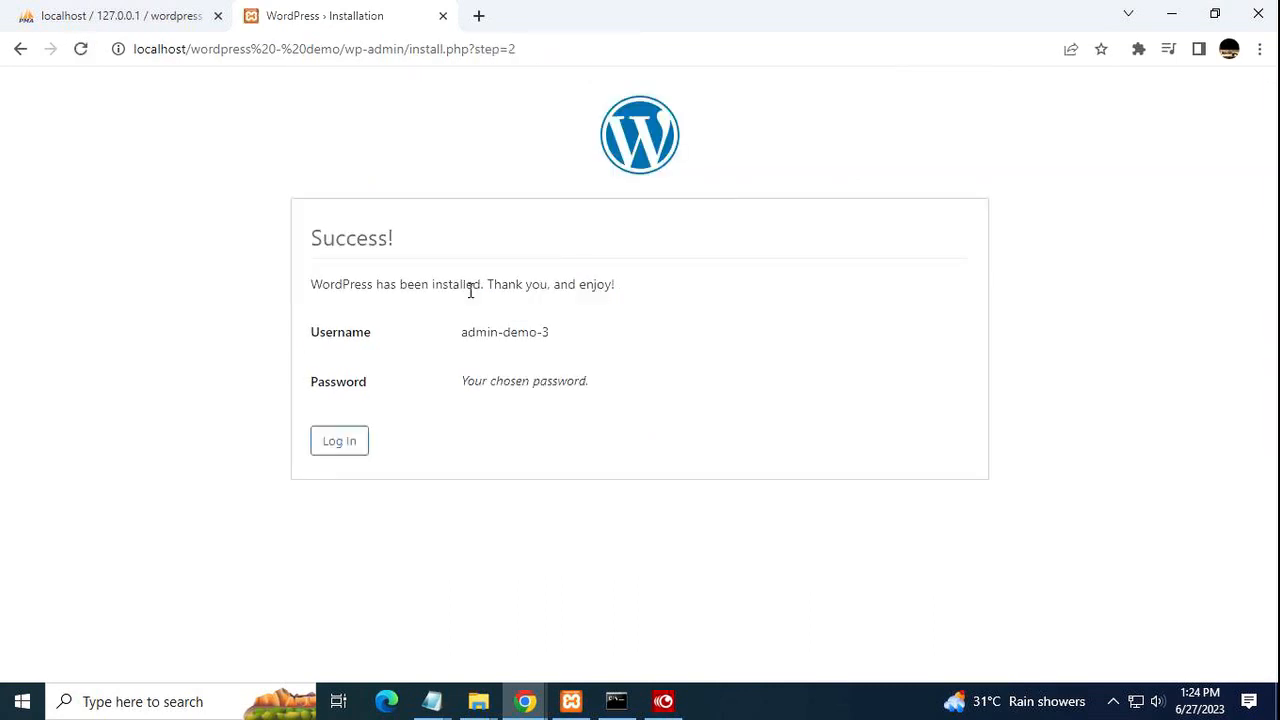
Copy the new admin username into the note's User: line and save the file.
{"action": "left_click_drag", "start_coordinate": [552, 333], "coordinate": [462, 340]}
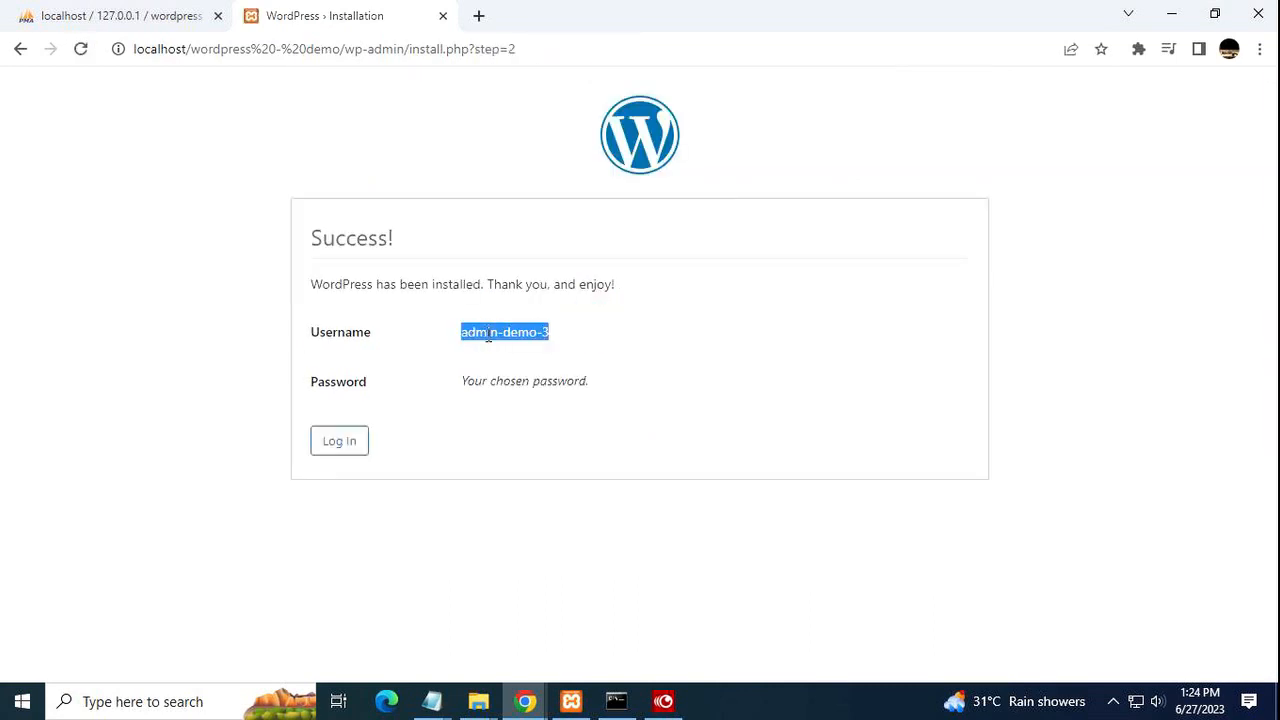
{"action": "right_click", "coordinate": [490, 340]}
{"action": "left_click", "coordinate": [526, 350]}
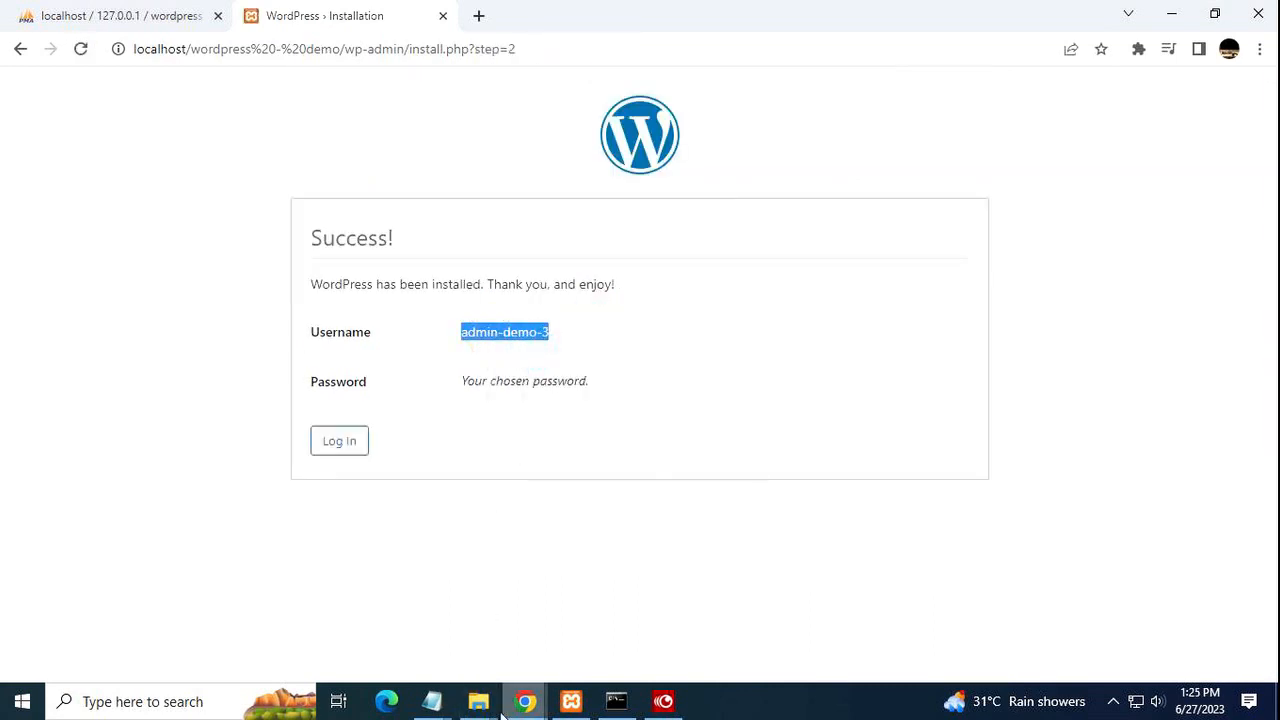
{"action": "mouse_move", "coordinate": [434, 697]}
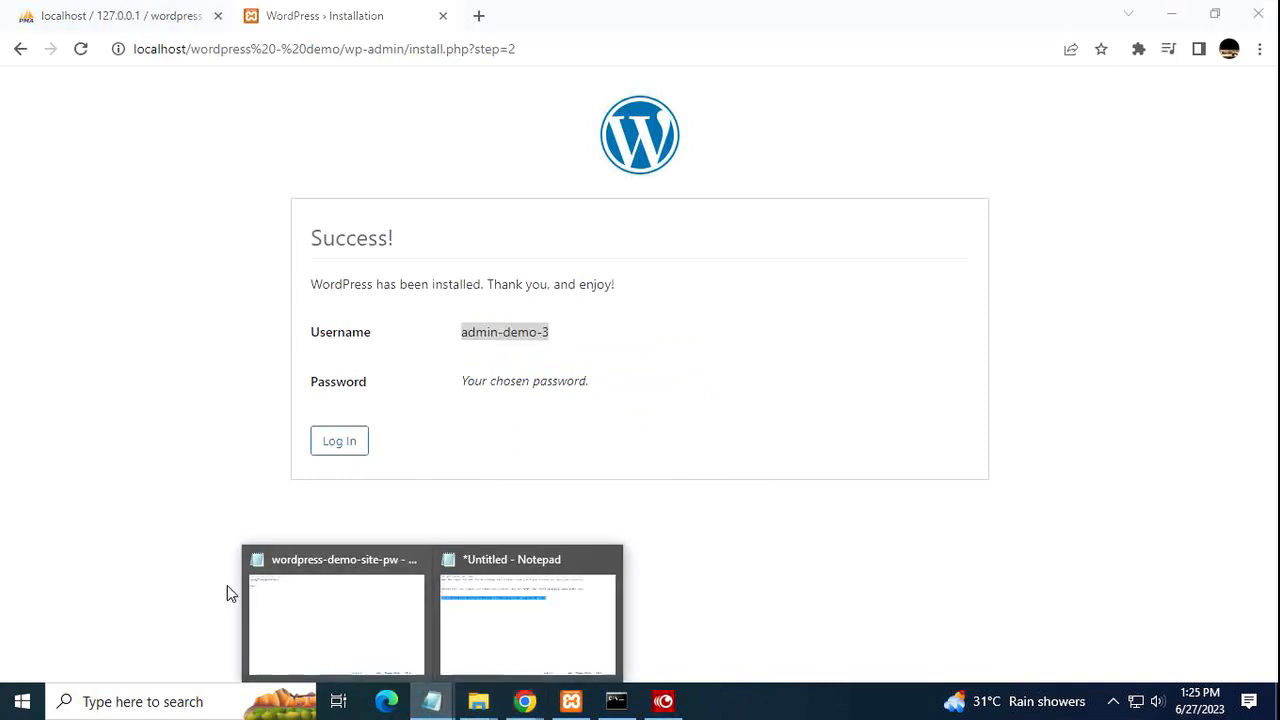
{"action": "left_click", "coordinate": [303, 603]}
{"action": "left_click", "coordinate": [240, 170]}
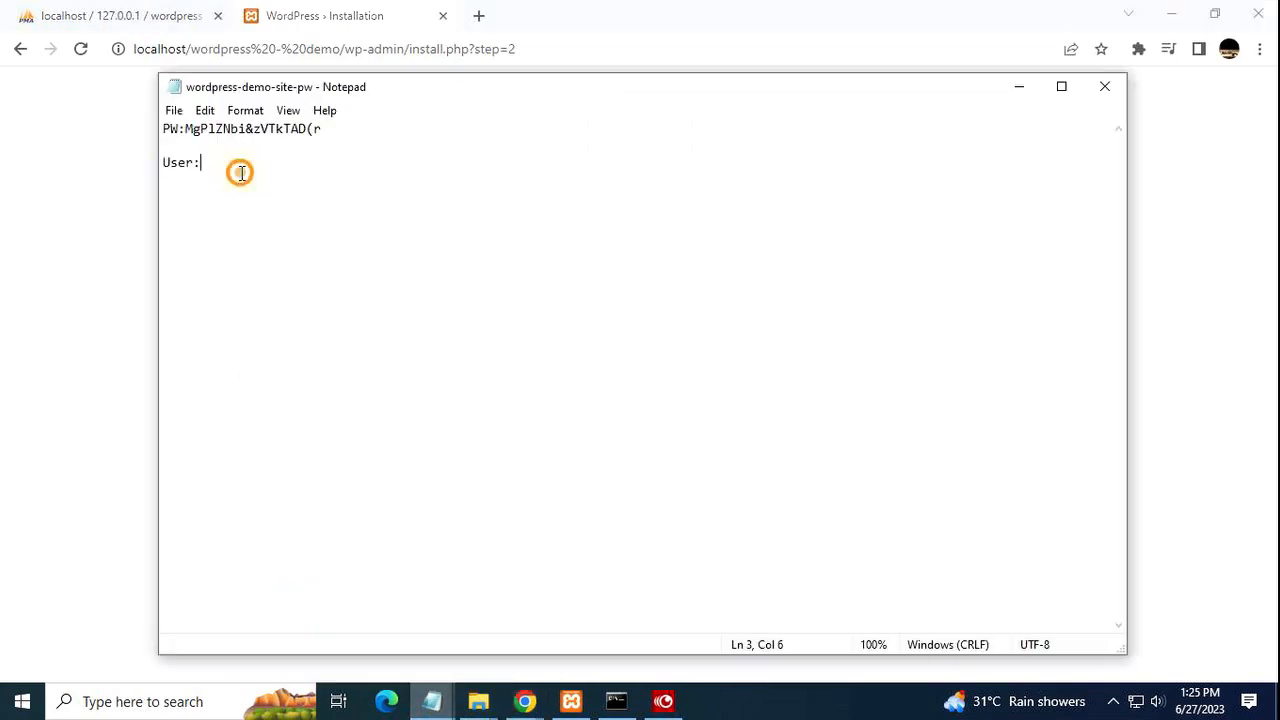
{"action": "right_click", "coordinate": [242, 172]}
{"action": "left_click", "coordinate": [174, 254]}
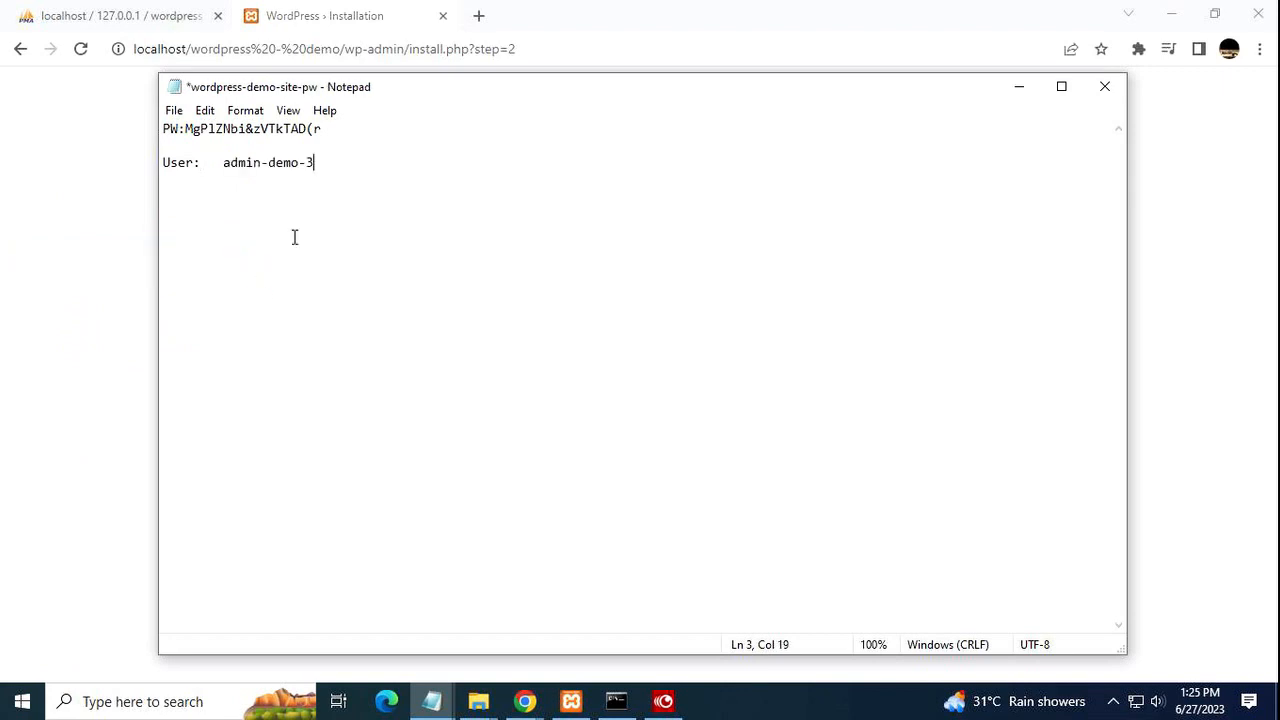
{"action": "left_click", "coordinate": [167, 110]}
{"action": "left_click", "coordinate": [215, 193]}
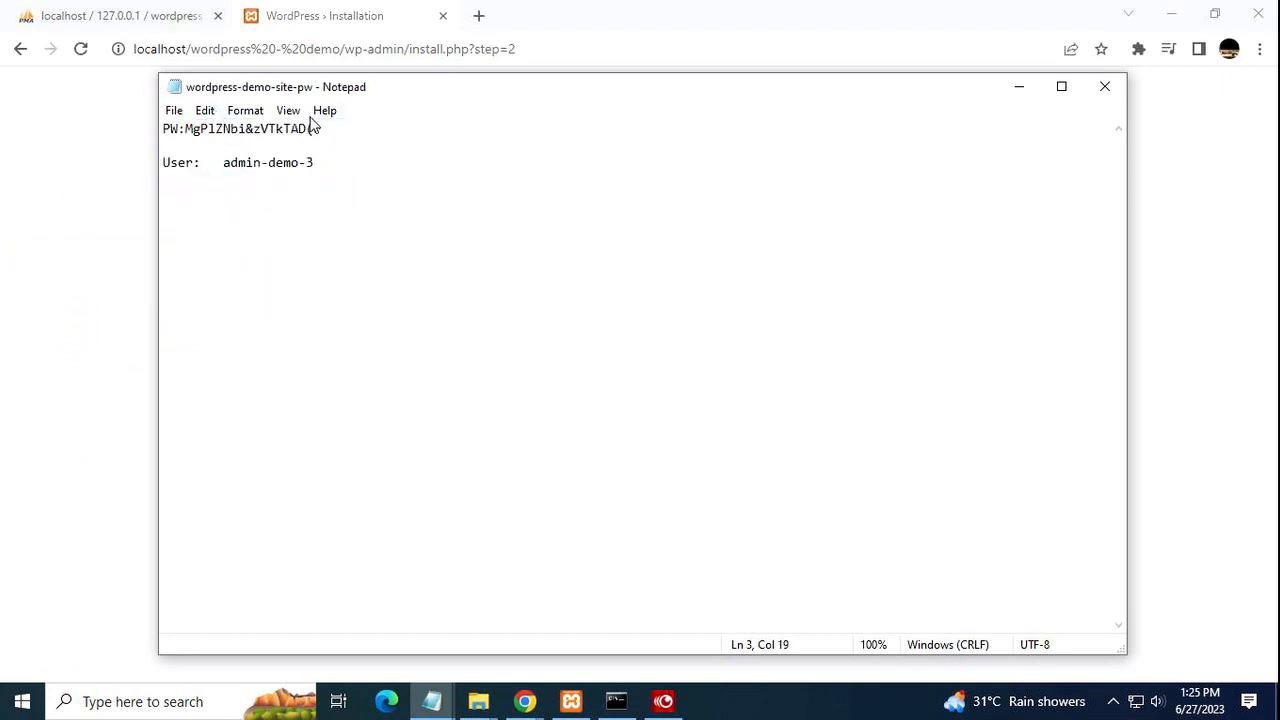
Copy the stored password from the note.
{"action": "left_click_drag", "start_coordinate": [340, 130], "coordinate": [185, 128]}
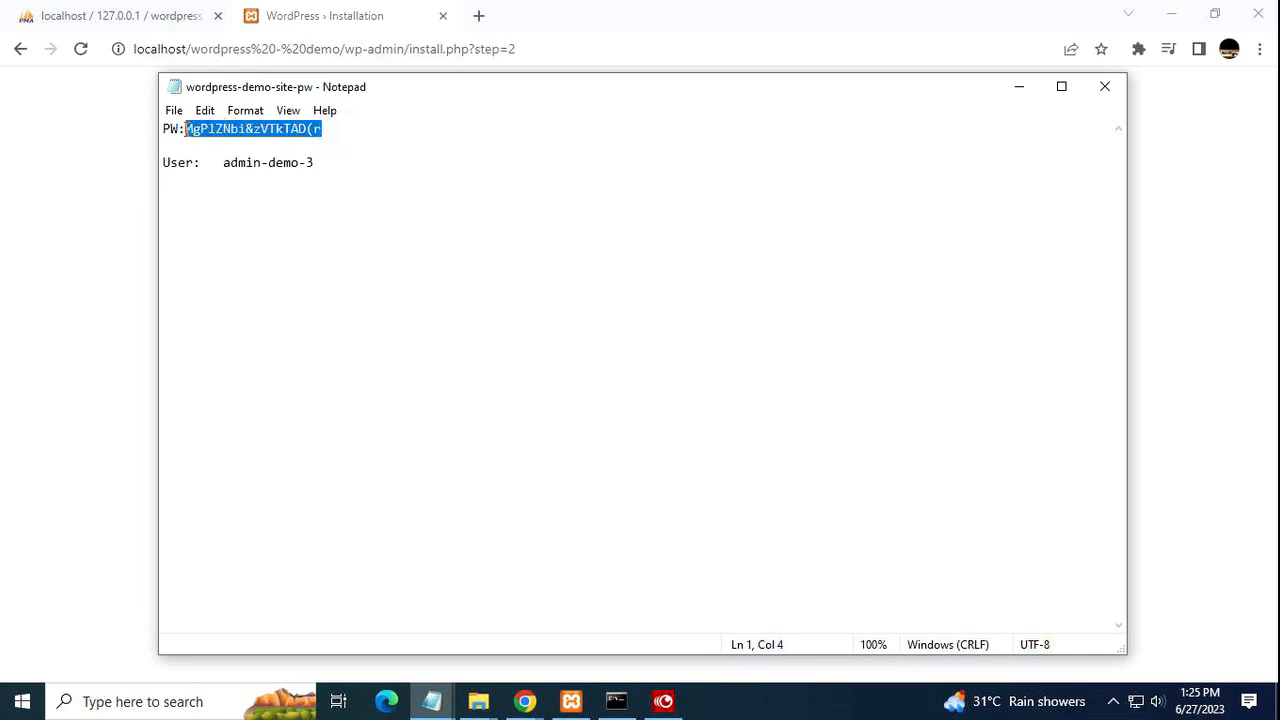
{"action": "right_click", "coordinate": [186, 128]}
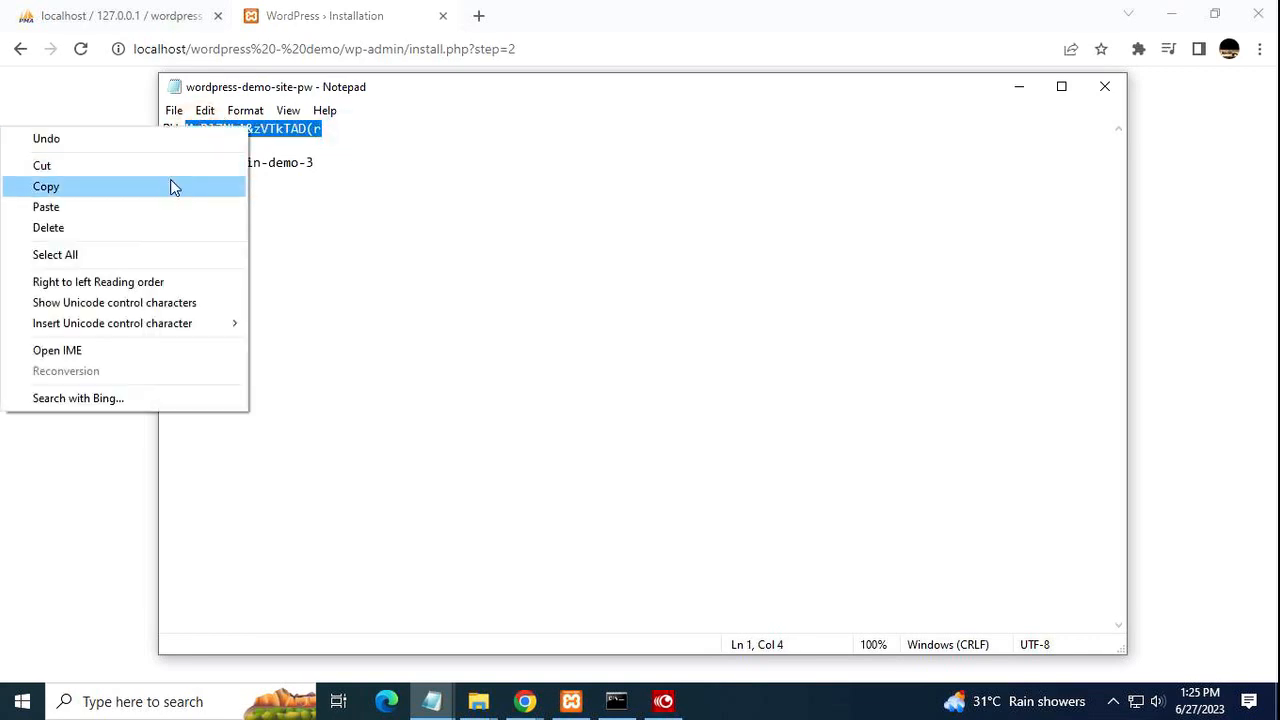
{"action": "left_click", "coordinate": [170, 186]}
{"action": "left_click", "coordinate": [80, 212]}
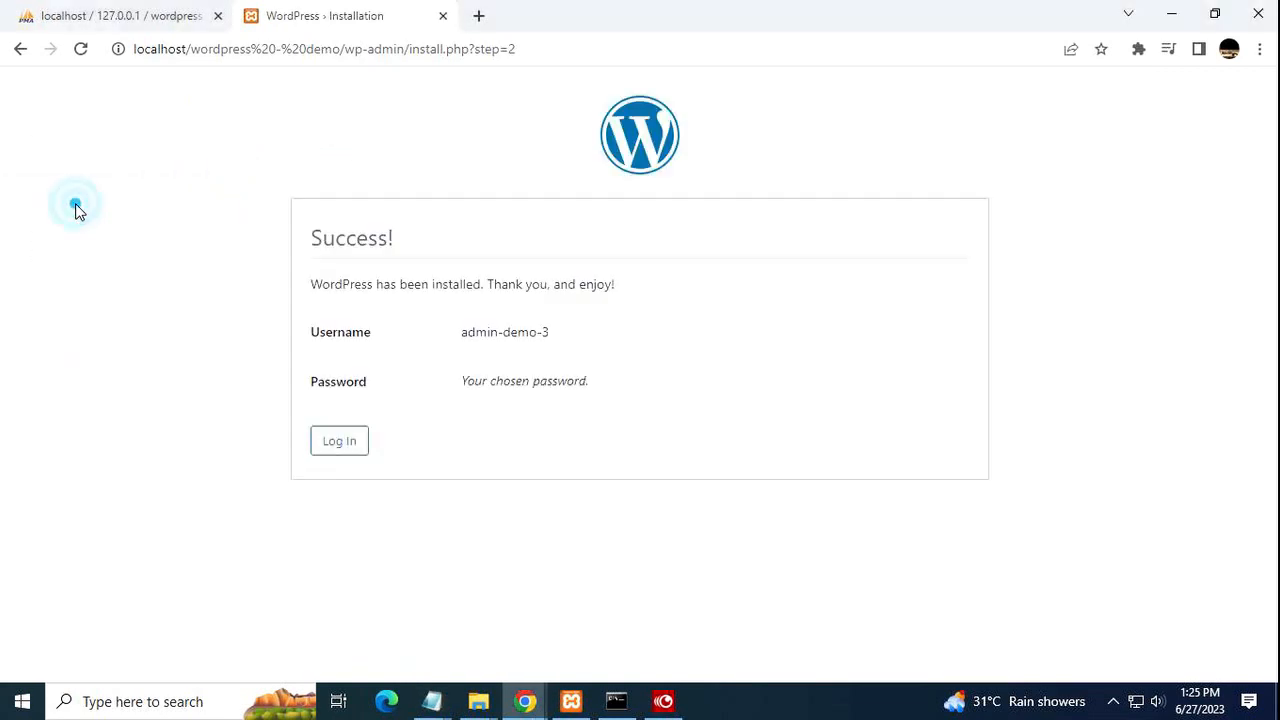
Log in to VGA Demo with the -3 admin username and the pasted password.
{"action": "left_click", "coordinate": [357, 444]}
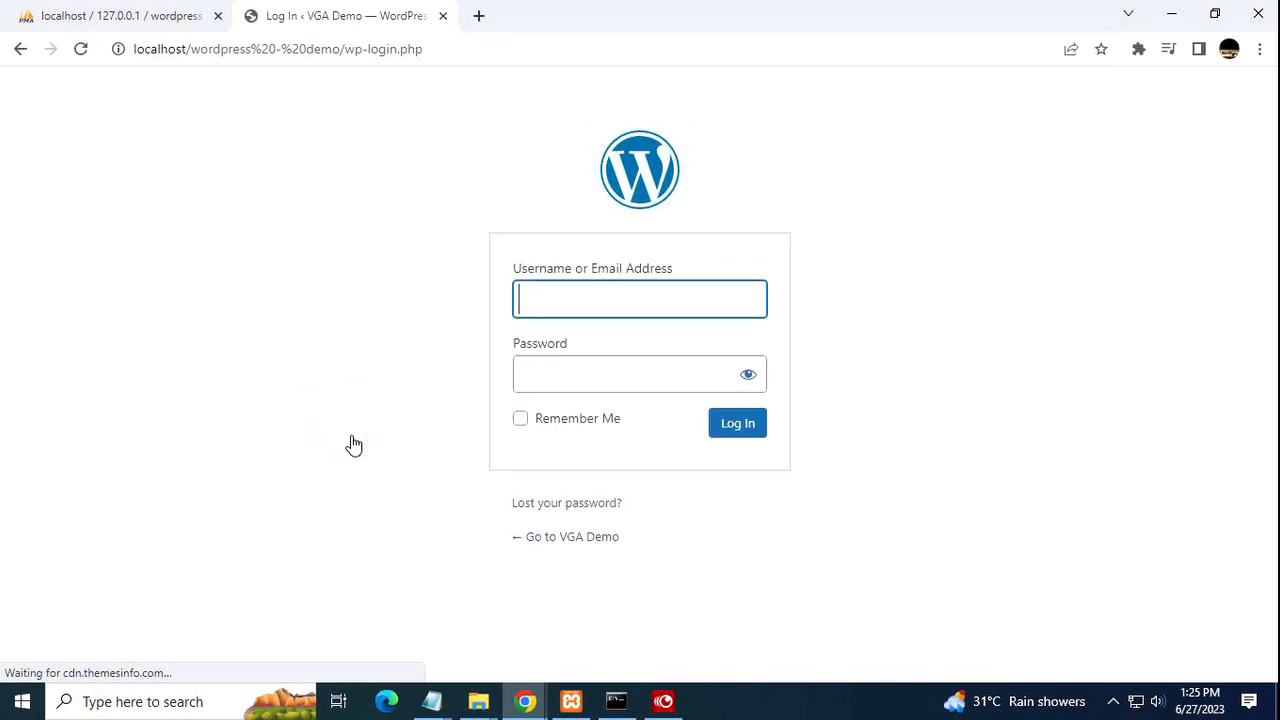
{"action": "left_click", "coordinate": [596, 314]}
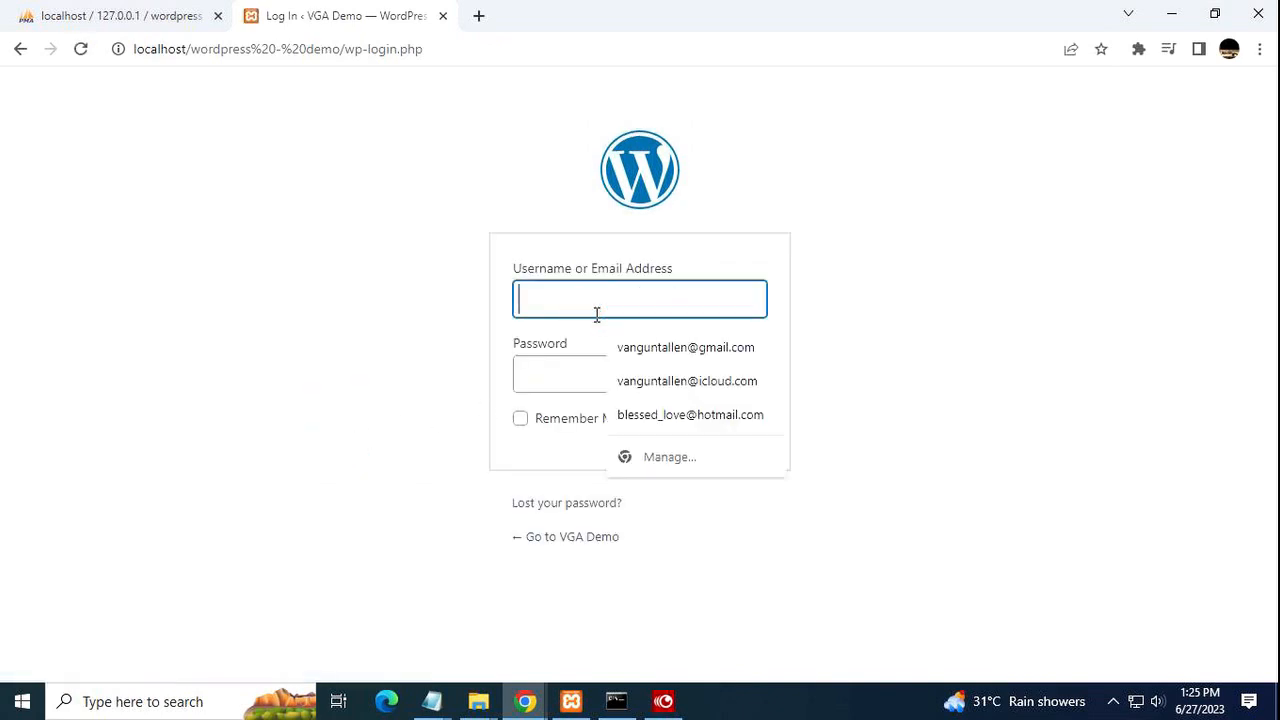
{"action": "type", "text": "a"}
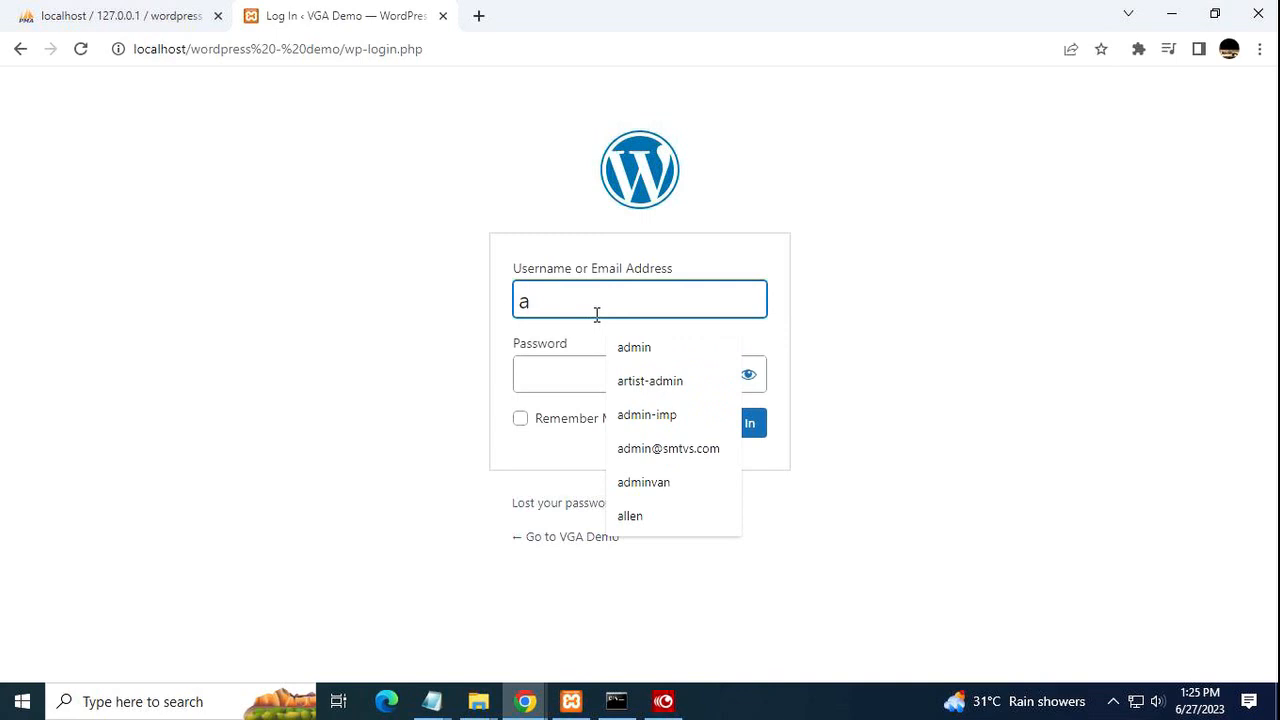
{"action": "type", "text": "dminvan"}
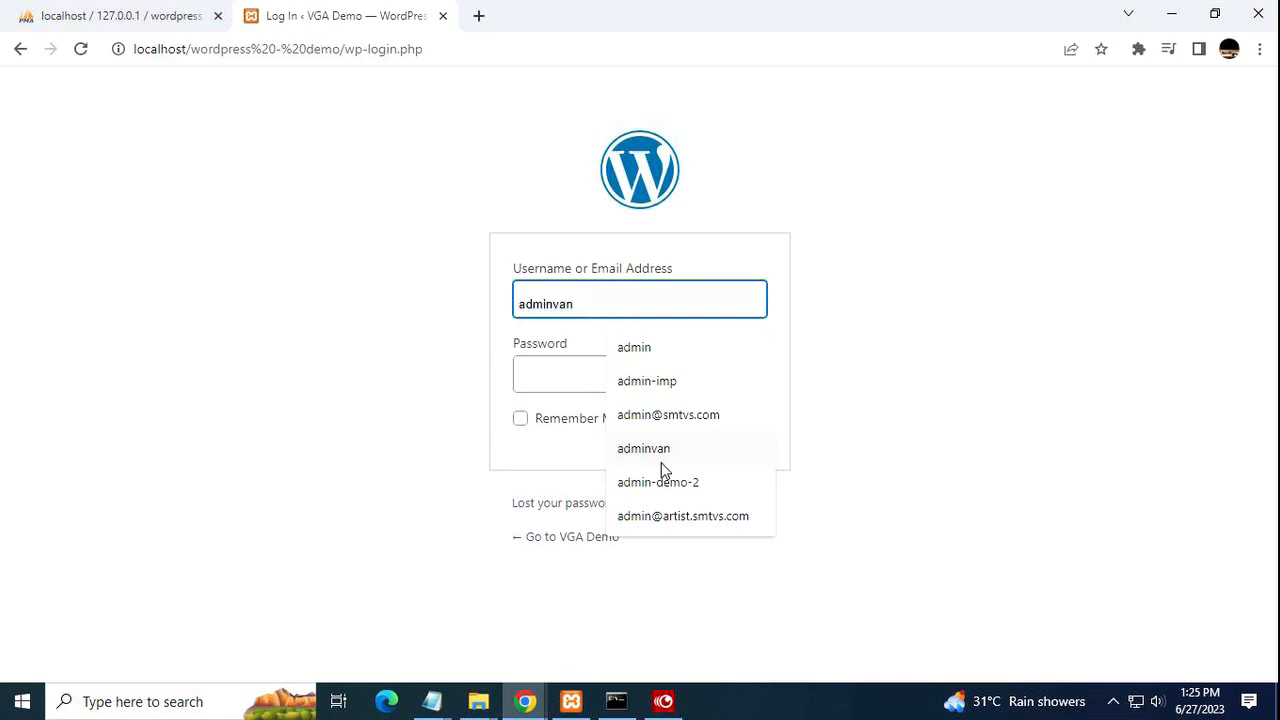
{"action": "left_click", "coordinate": [660, 481]}
{"action": "key", "text": "BackSpace"}
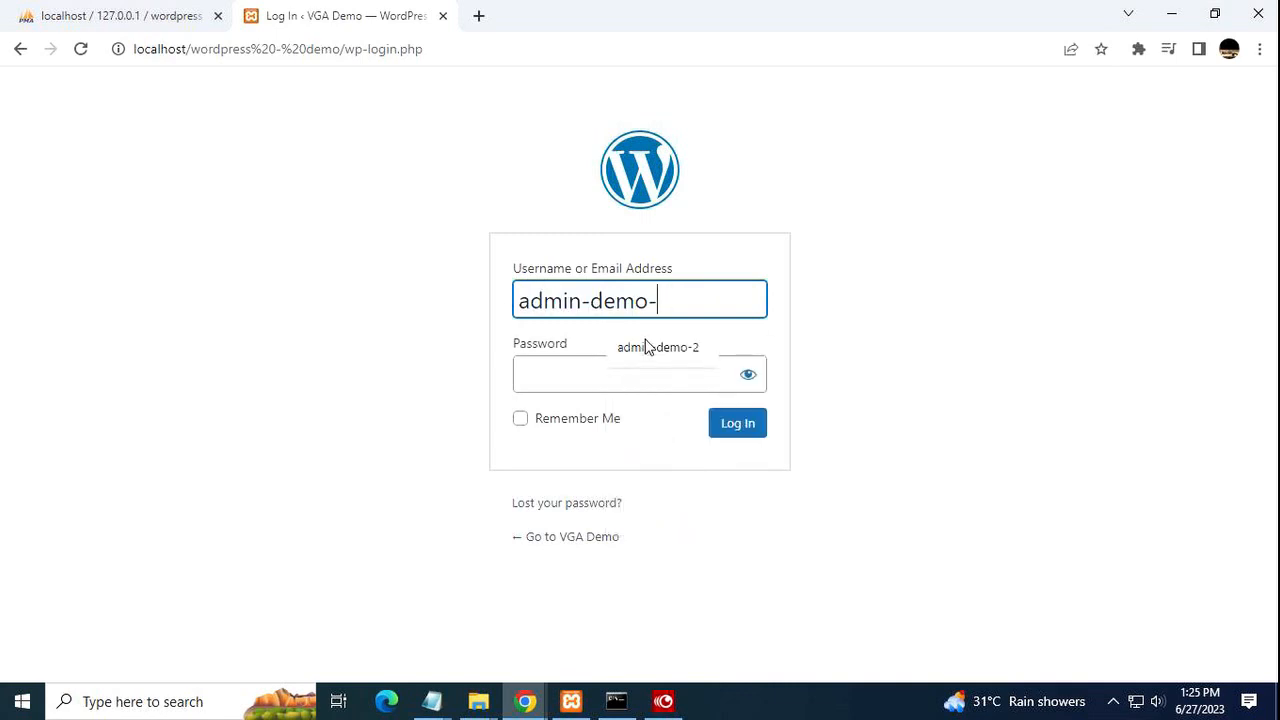
{"action": "type", "text": "3"}
{"action": "left_click", "coordinate": [612, 376]}
{"action": "right_click", "coordinate": [612, 376]}
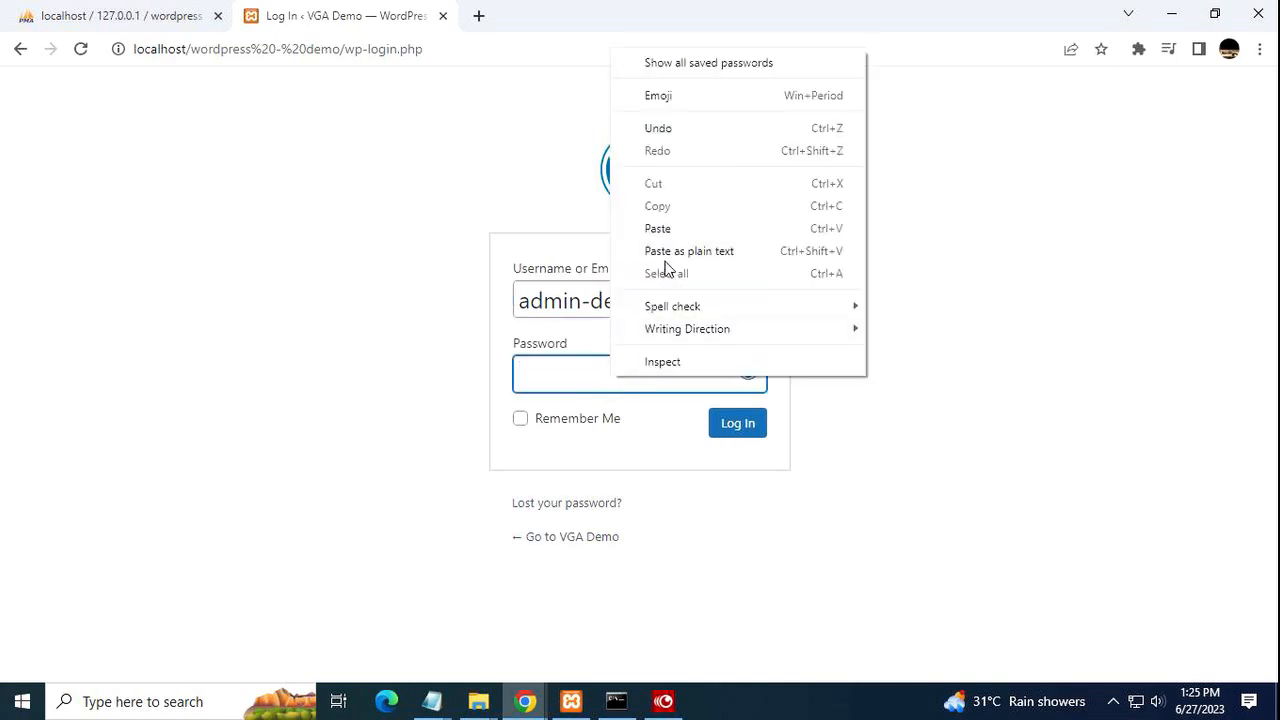
{"action": "left_click", "coordinate": [677, 237]}
{"action": "left_click", "coordinate": [732, 423]}
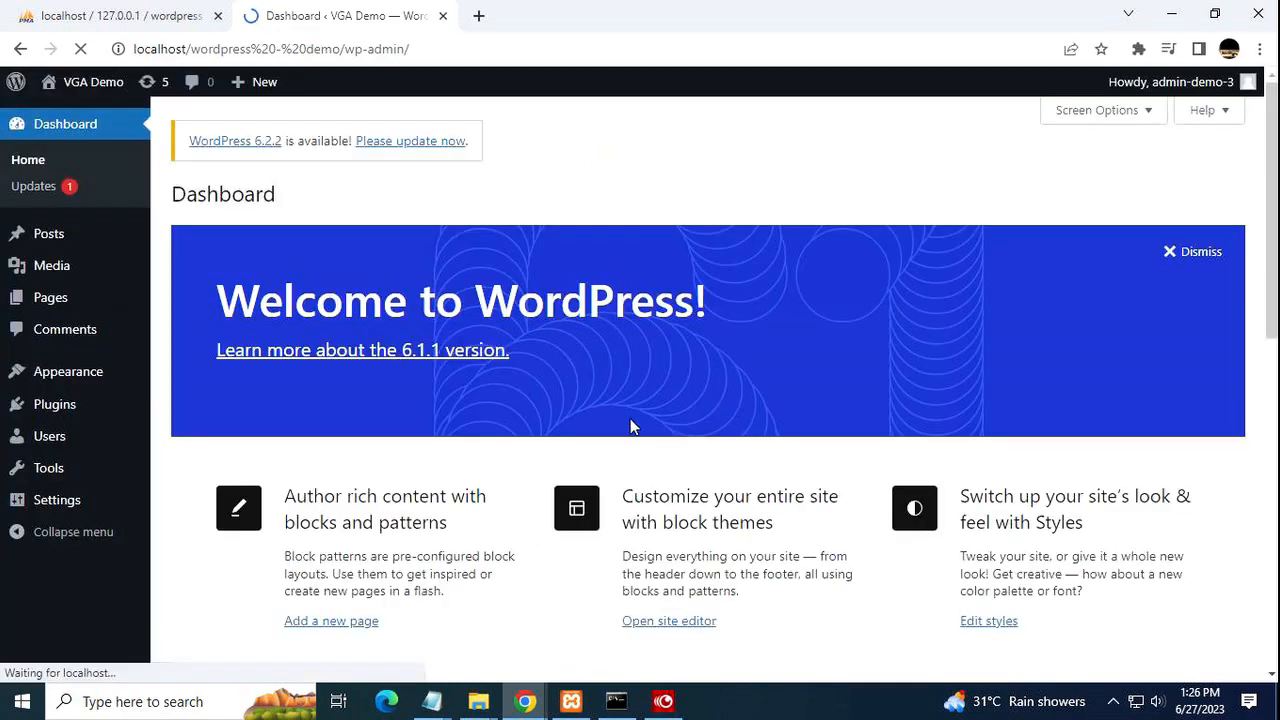
Scroll through the VGA Demo Dashboard widgets and back to the top.
{"action": "scroll", "coordinate": [766, 312], "scroll_direction": "down", "scroll_amount": 4}
{"action": "scroll", "coordinate": [764, 310], "scroll_direction": "down", "scroll_amount": 3}
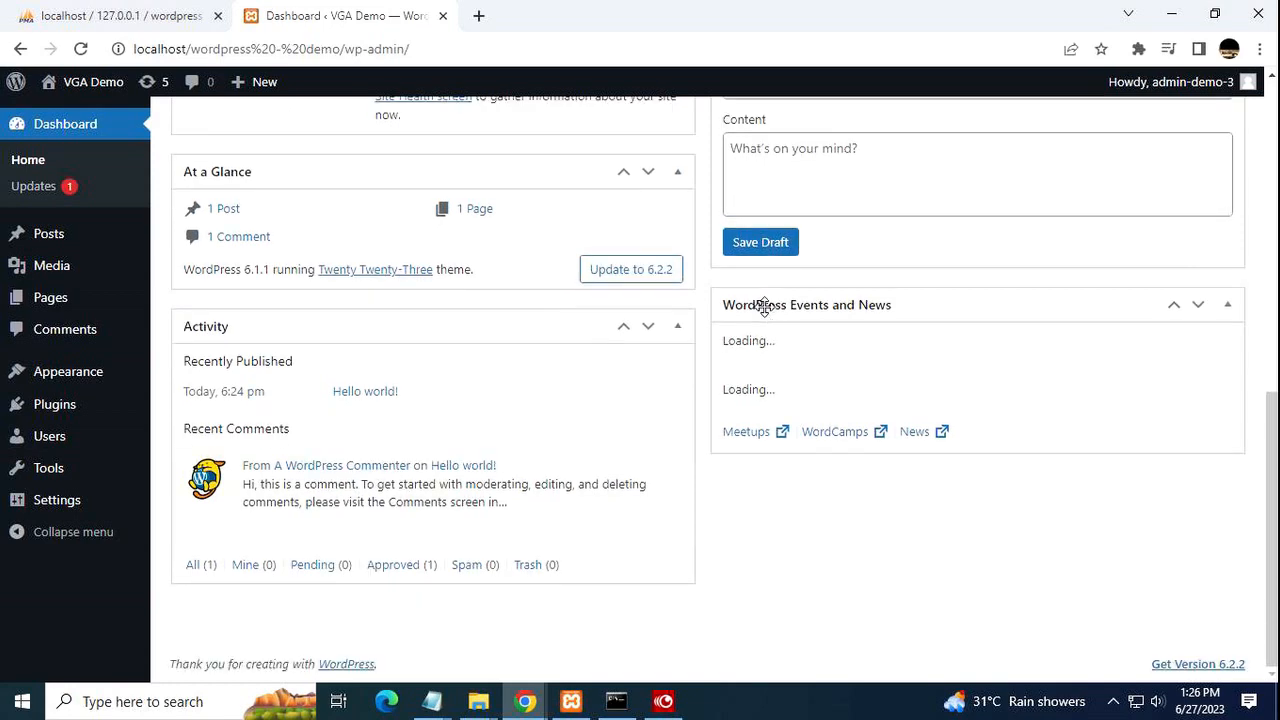
{"action": "scroll", "coordinate": [764, 308], "scroll_direction": "up", "scroll_amount": 7}
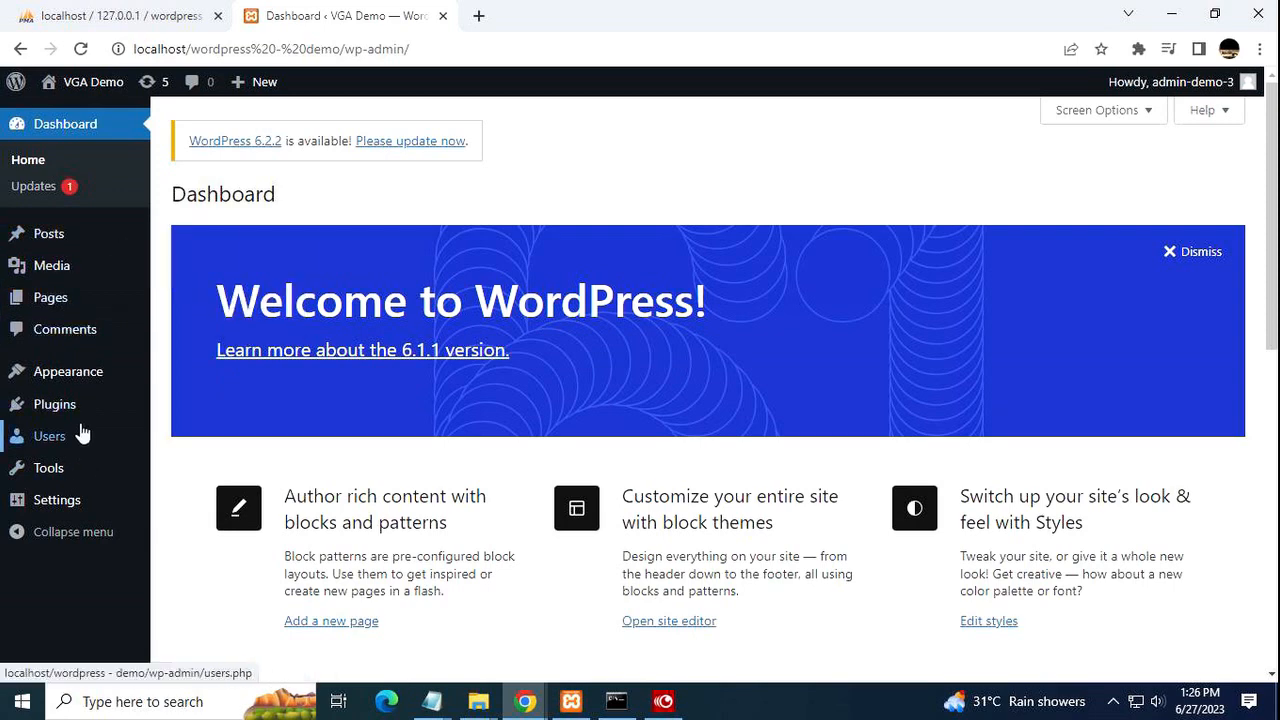
{"action": "mouse_move", "coordinate": [110, 372]}
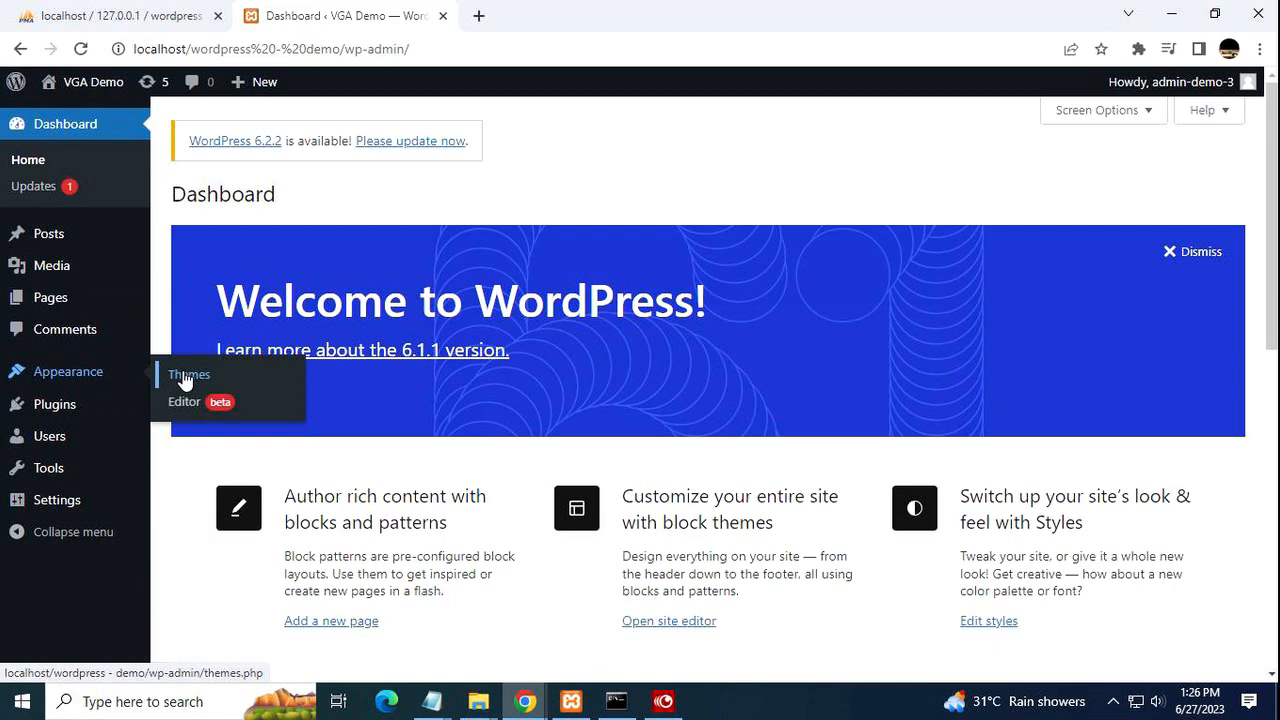
{"action": "mouse_move", "coordinate": [83, 92]}
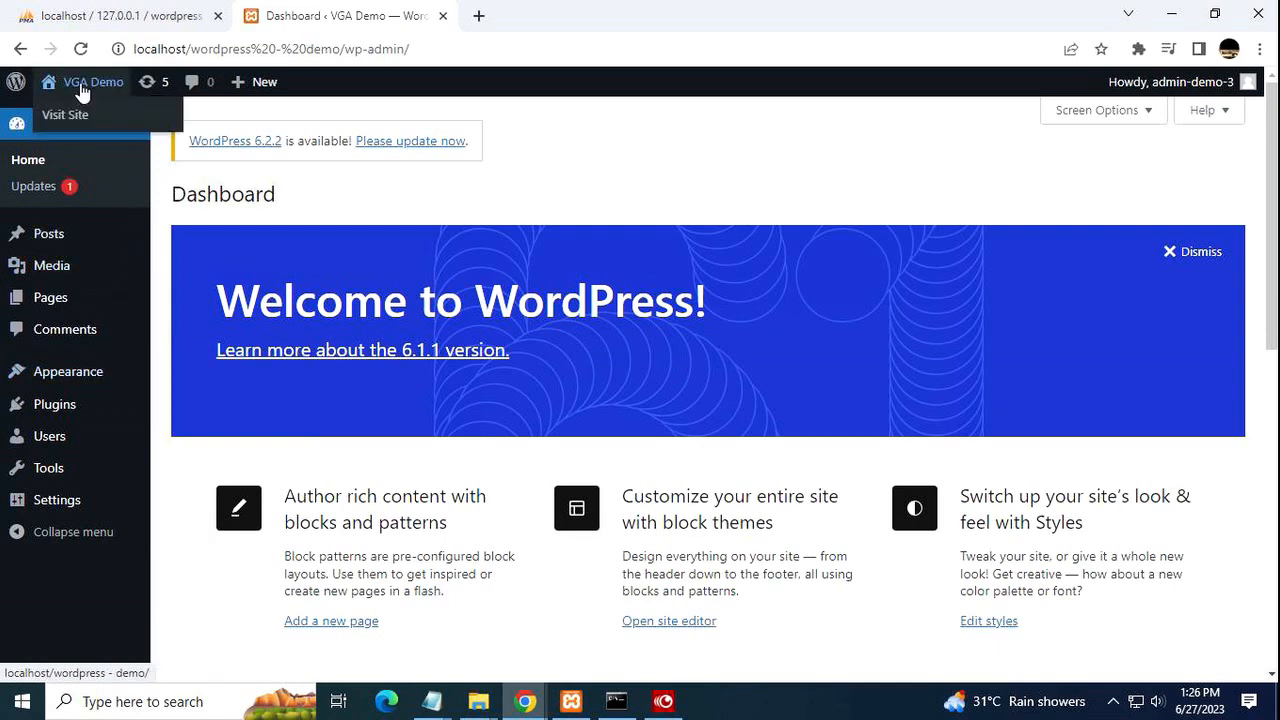
{"action": "left_click", "coordinate": [55, 117]}
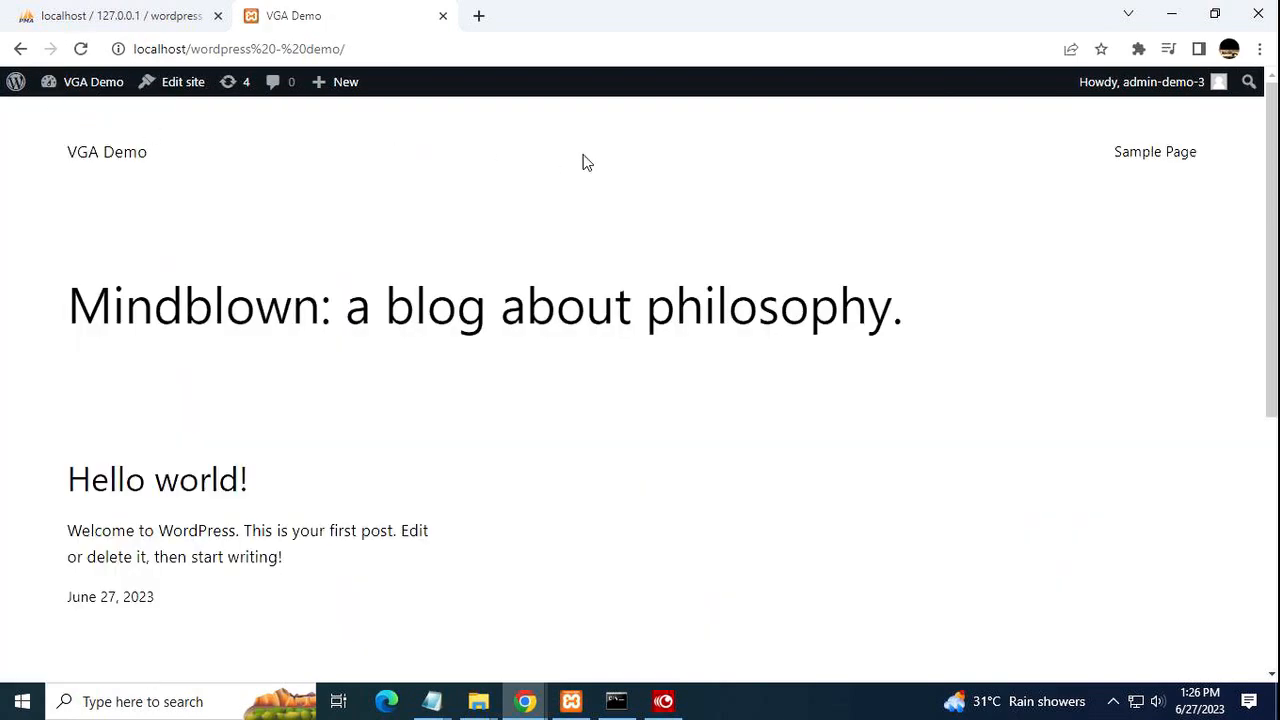
{"action": "scroll", "coordinate": [980, 258], "scroll_direction": "down", "scroll_amount": 5}
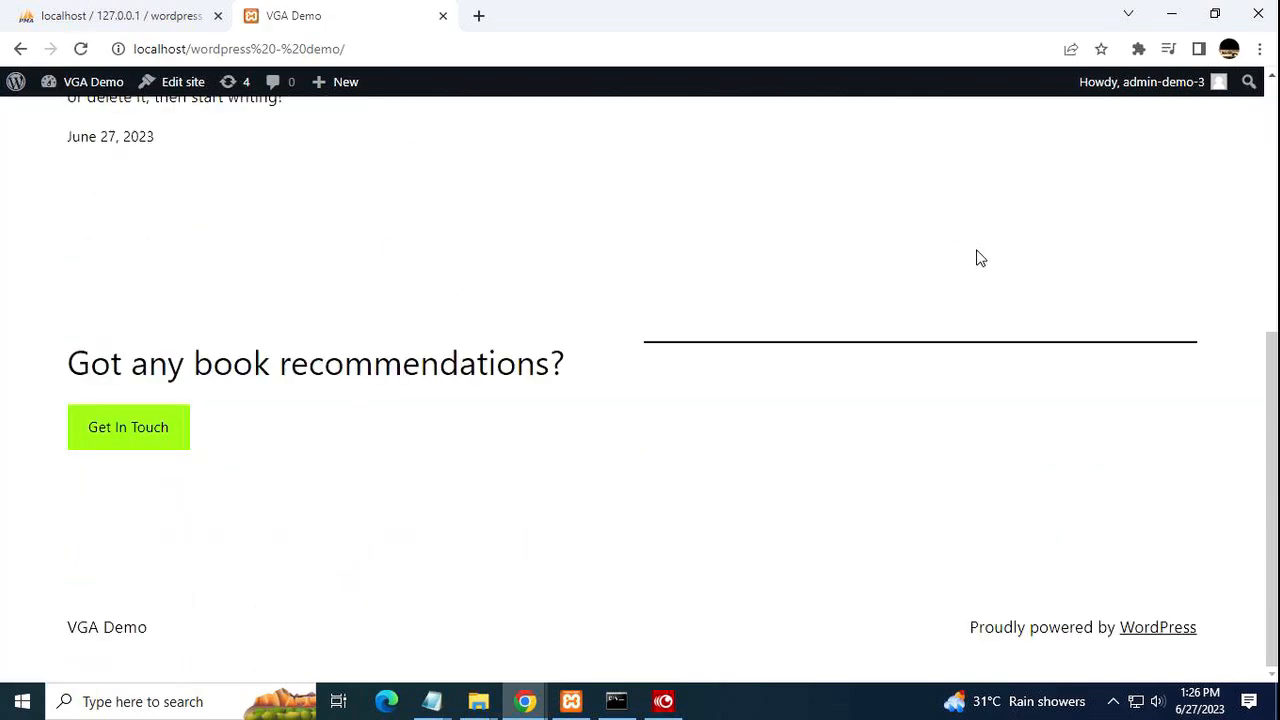
{"action": "scroll", "coordinate": [980, 258], "scroll_direction": "up", "scroll_amount": 5}
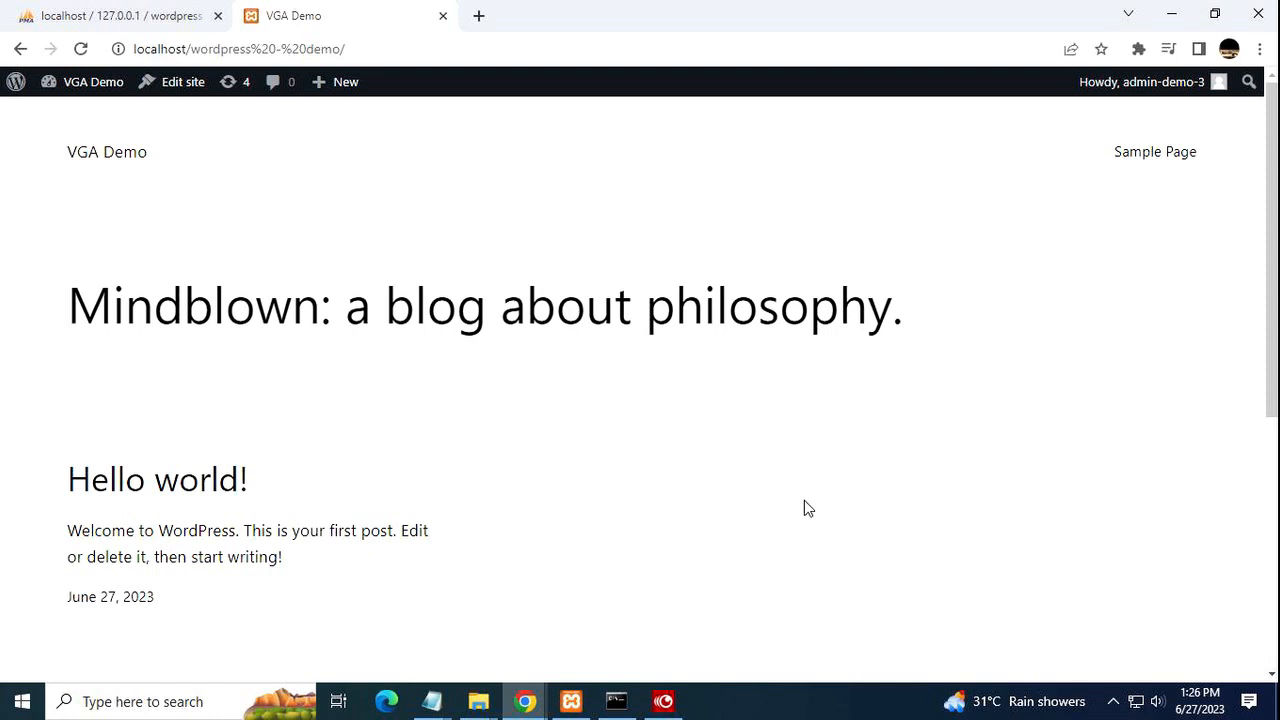
{"action": "left_click", "coordinate": [20, 49]}
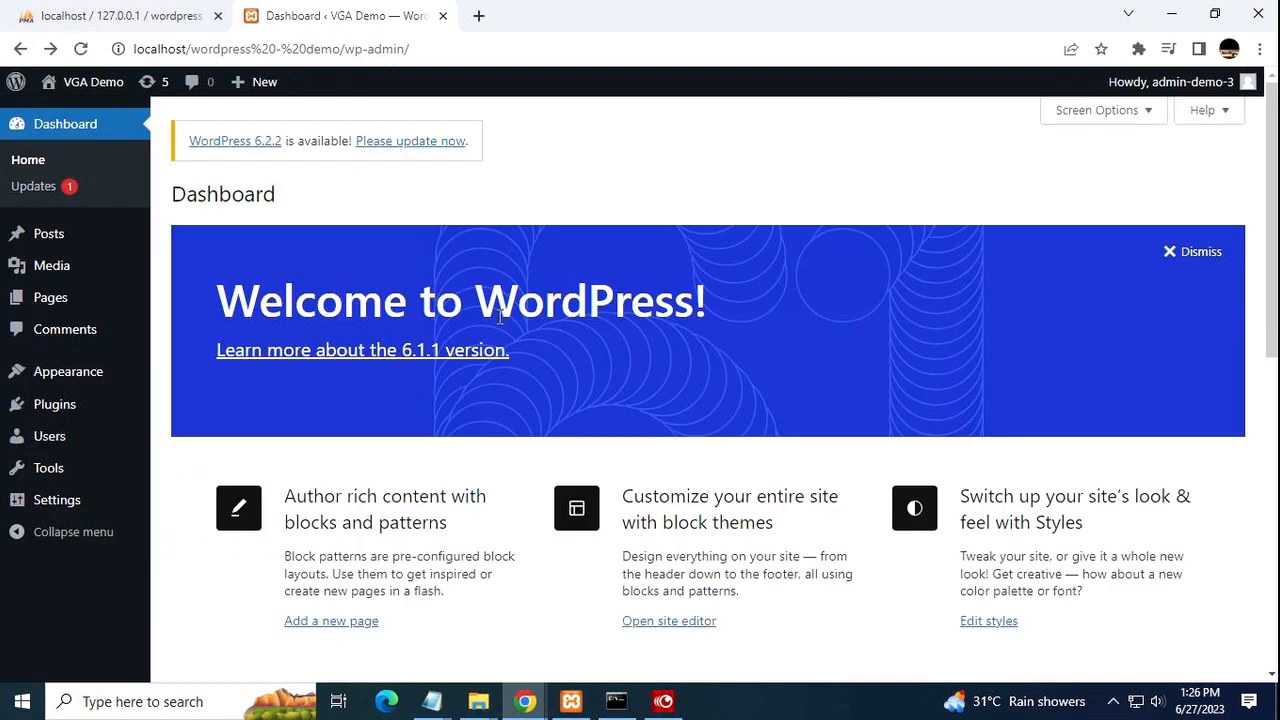
Review the three installed themes under Appearance > Themes, then go to Add New.
{"action": "mouse_move", "coordinate": [88, 432]}
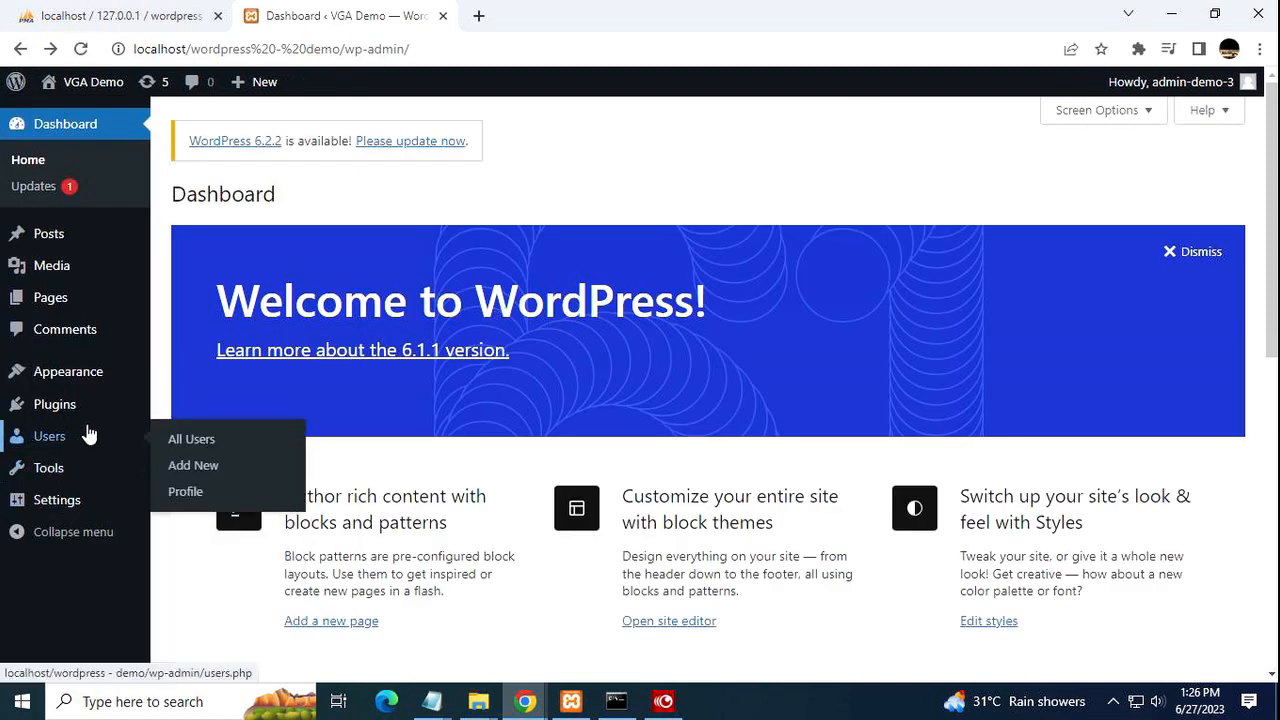
{"action": "mouse_move", "coordinate": [72, 380]}
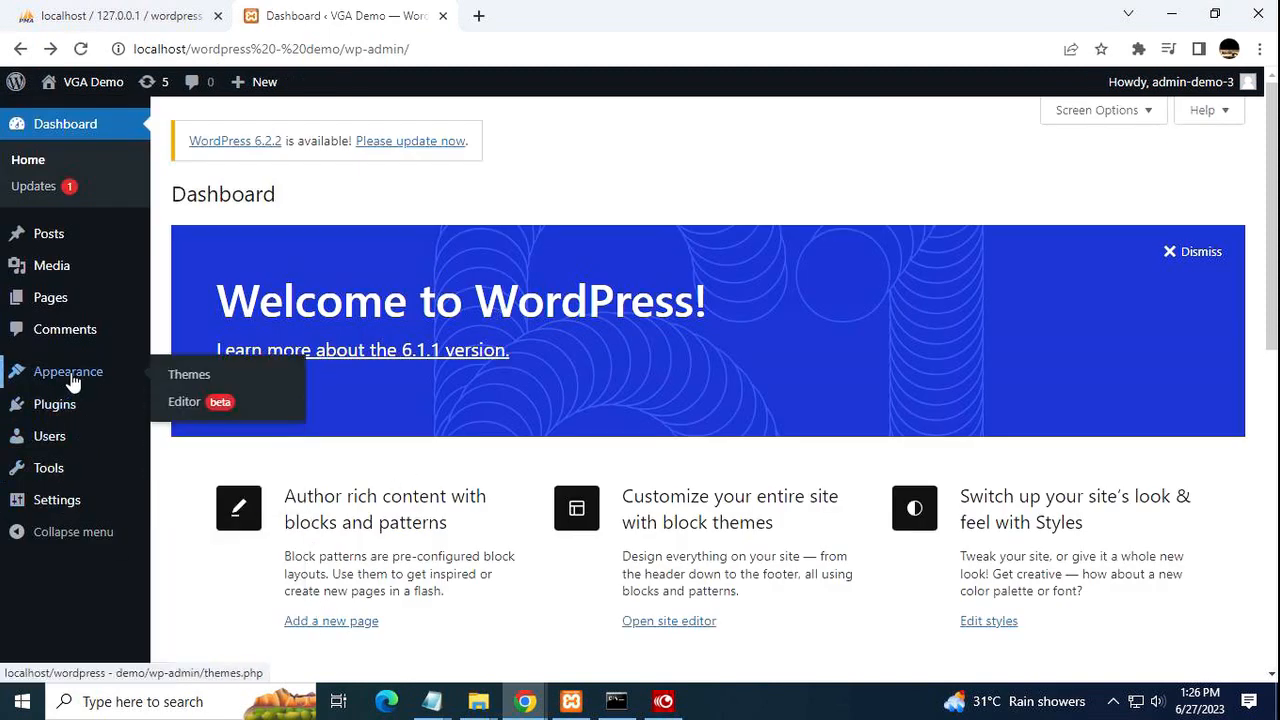
{"action": "left_click", "coordinate": [196, 375]}
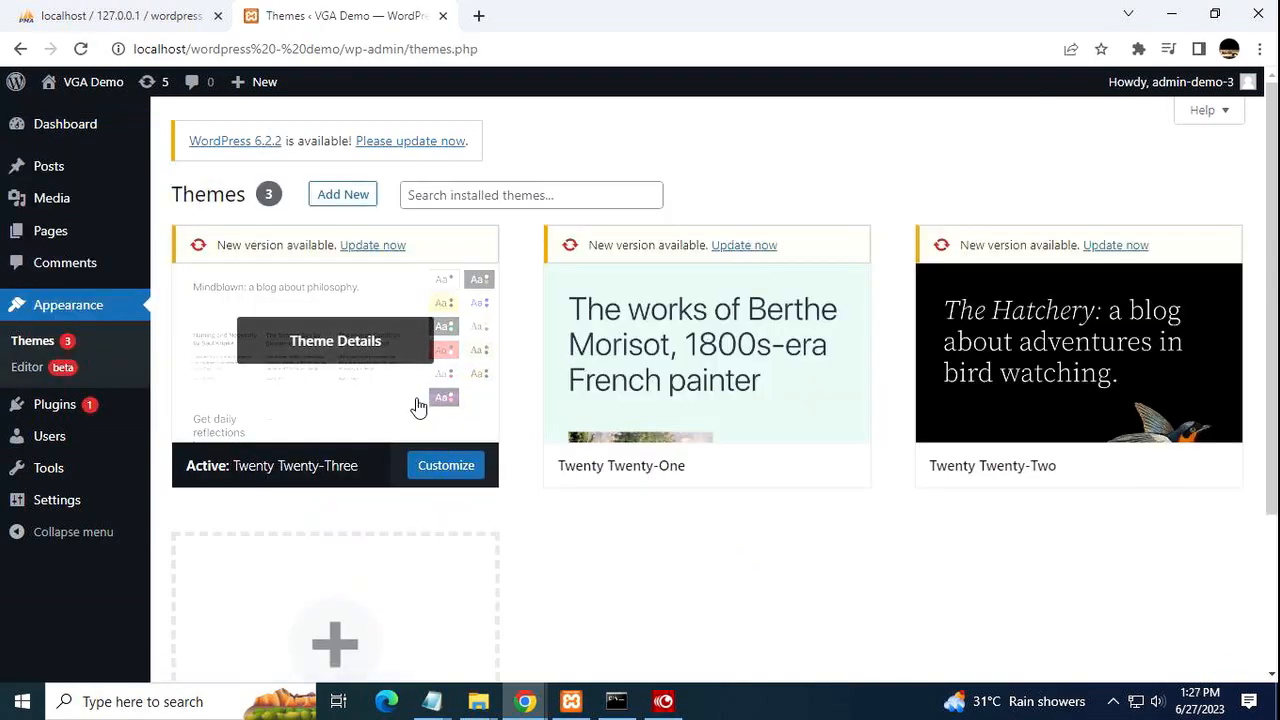
{"action": "scroll", "coordinate": [711, 446], "scroll_direction": "down", "scroll_amount": 3}
{"action": "scroll", "coordinate": [711, 449], "scroll_direction": "up", "scroll_amount": 3}
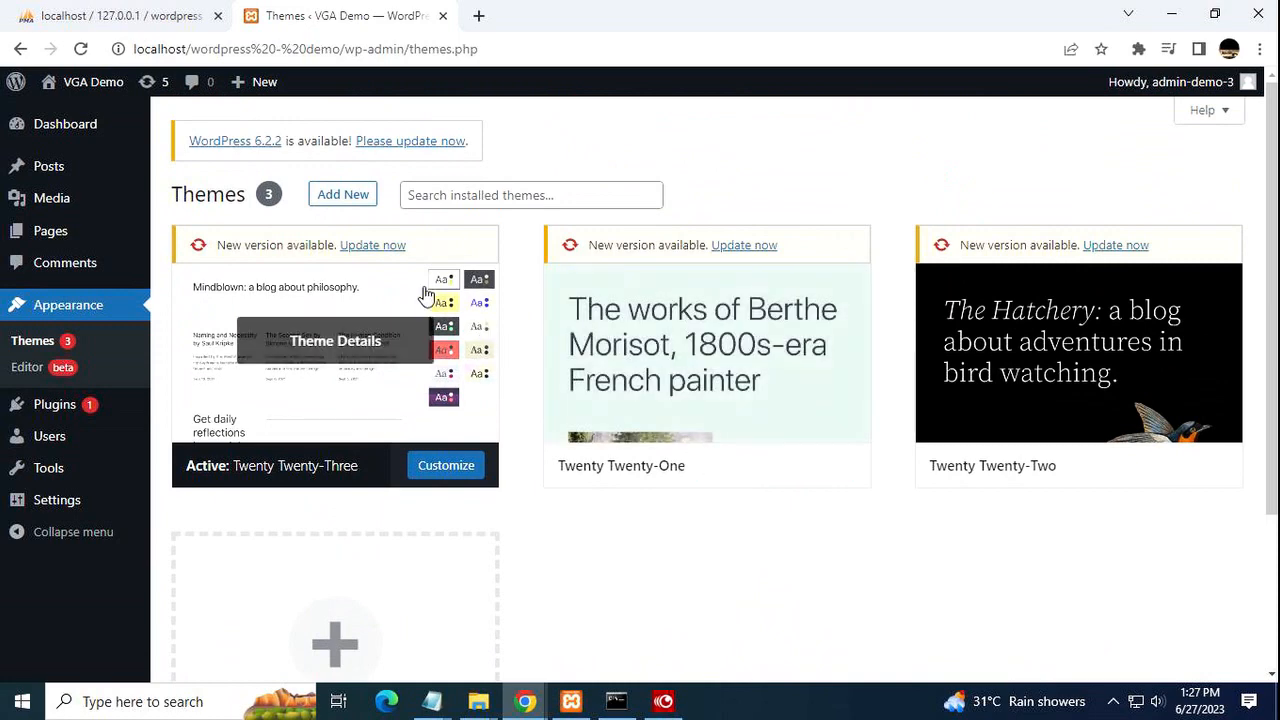
{"action": "left_click", "coordinate": [337, 196]}
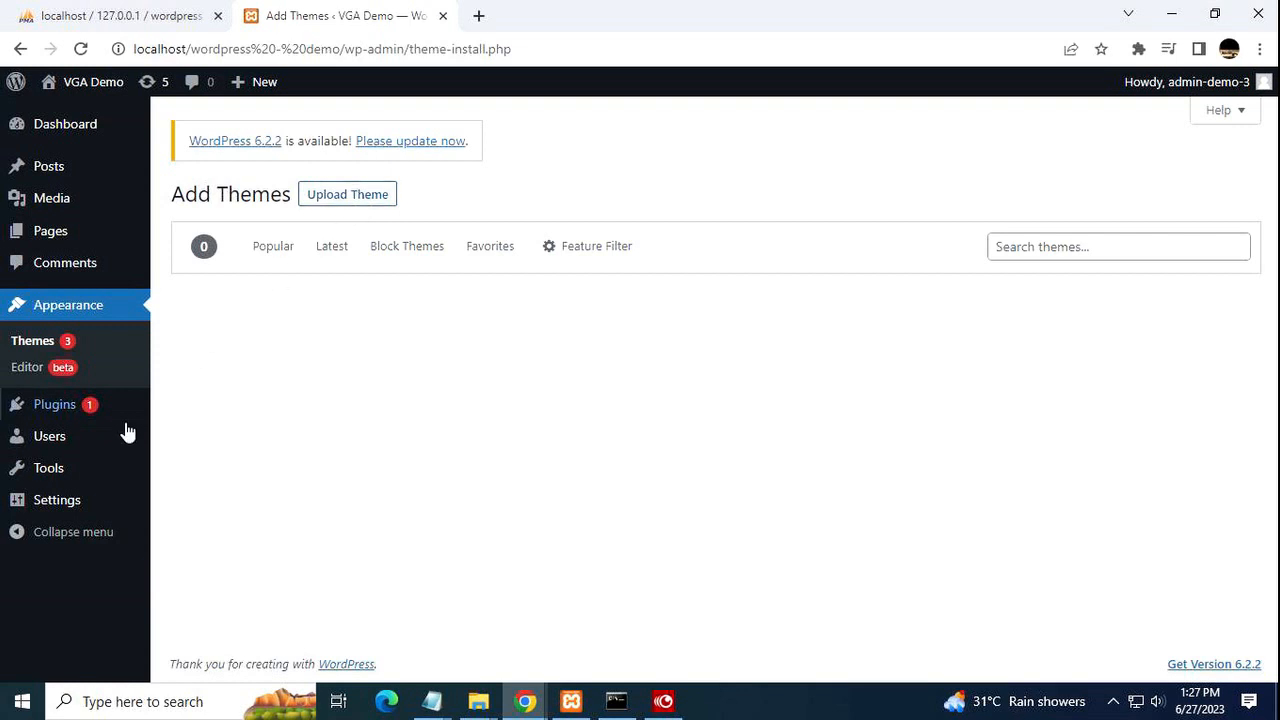
View the two installed plugins, then browse Add Plugins down to Popular tags.
{"action": "left_click", "coordinate": [57, 414]}
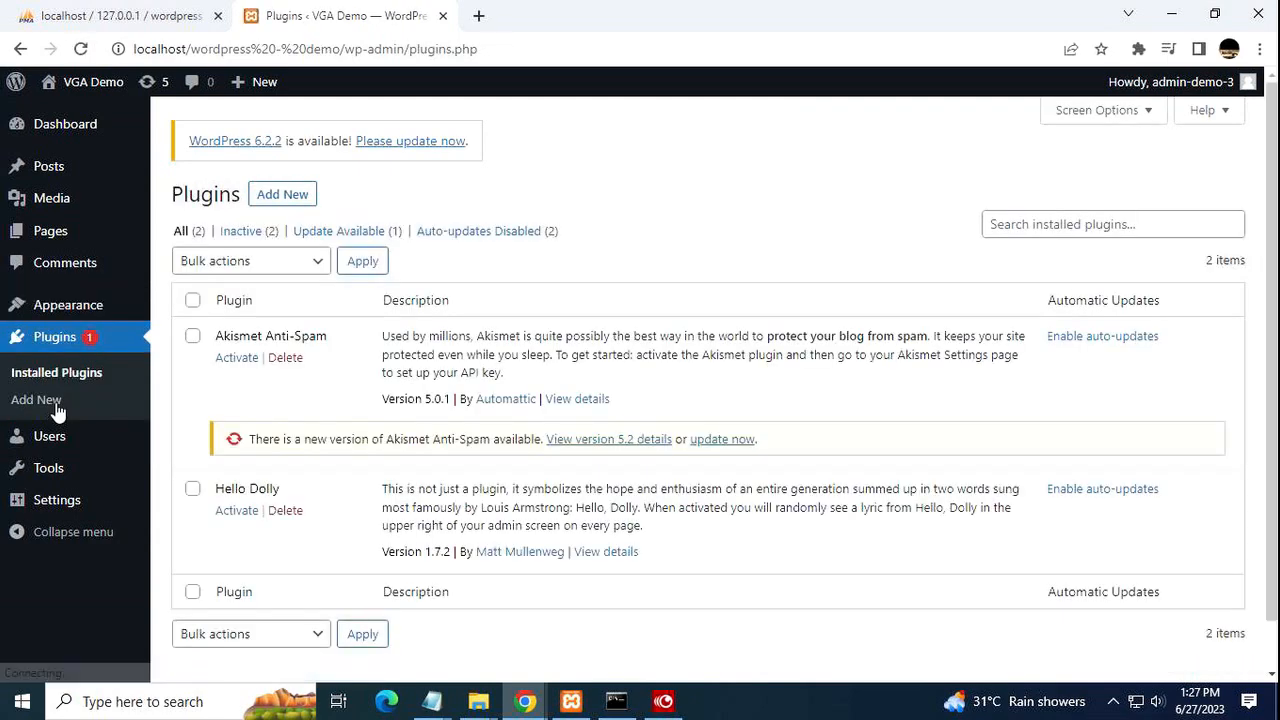
{"action": "scroll", "coordinate": [608, 488], "scroll_direction": "down", "scroll_amount": 1}
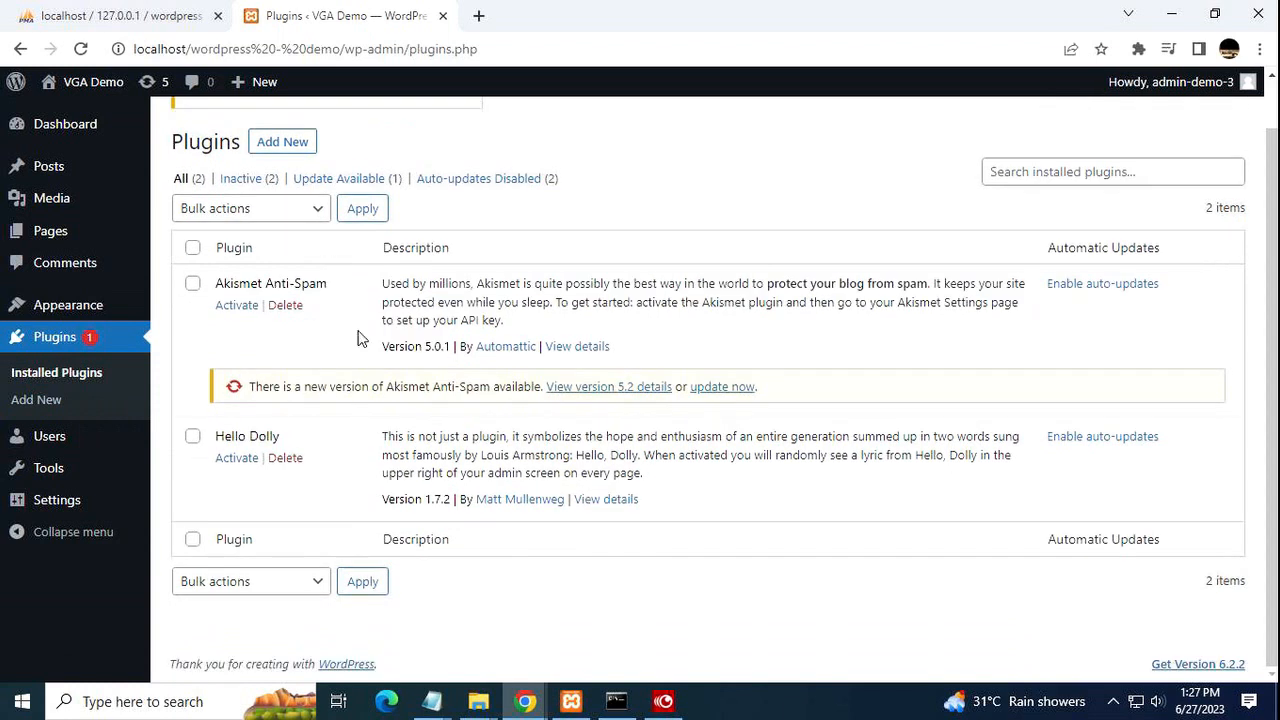
{"action": "left_click", "coordinate": [268, 145]}
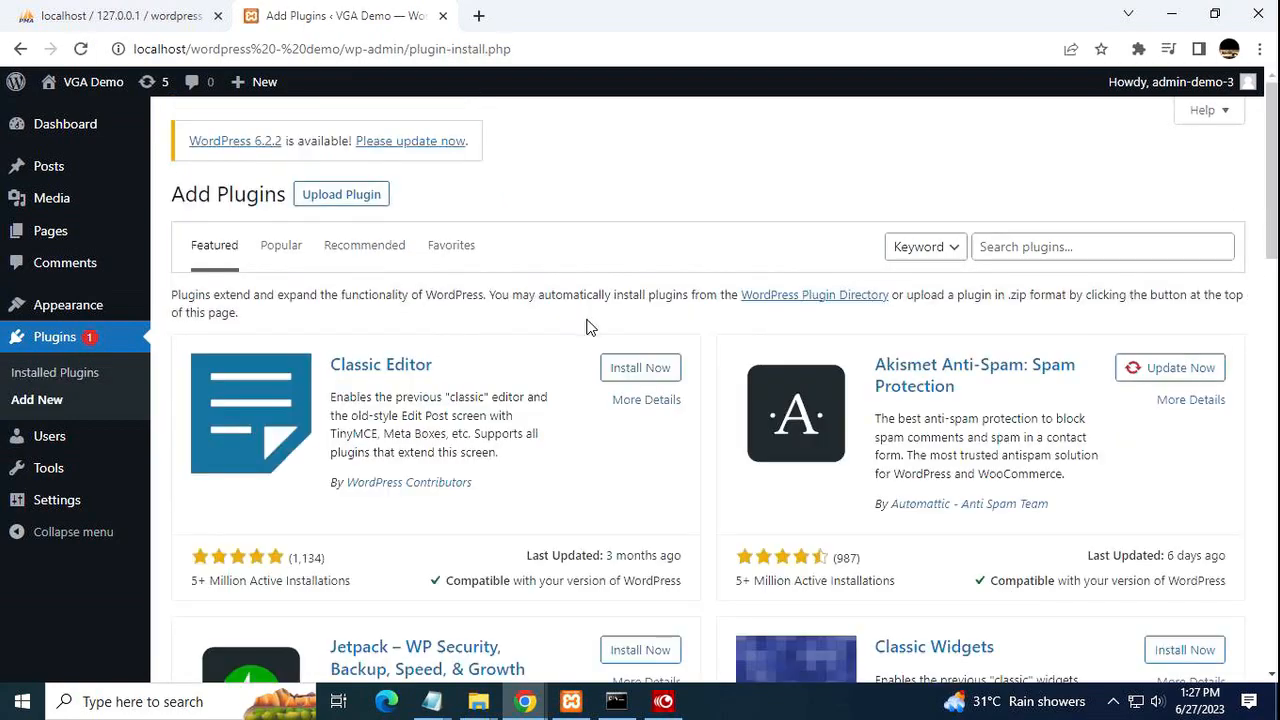
{"action": "scroll", "coordinate": [590, 328], "scroll_direction": "down", "scroll_amount": 9}
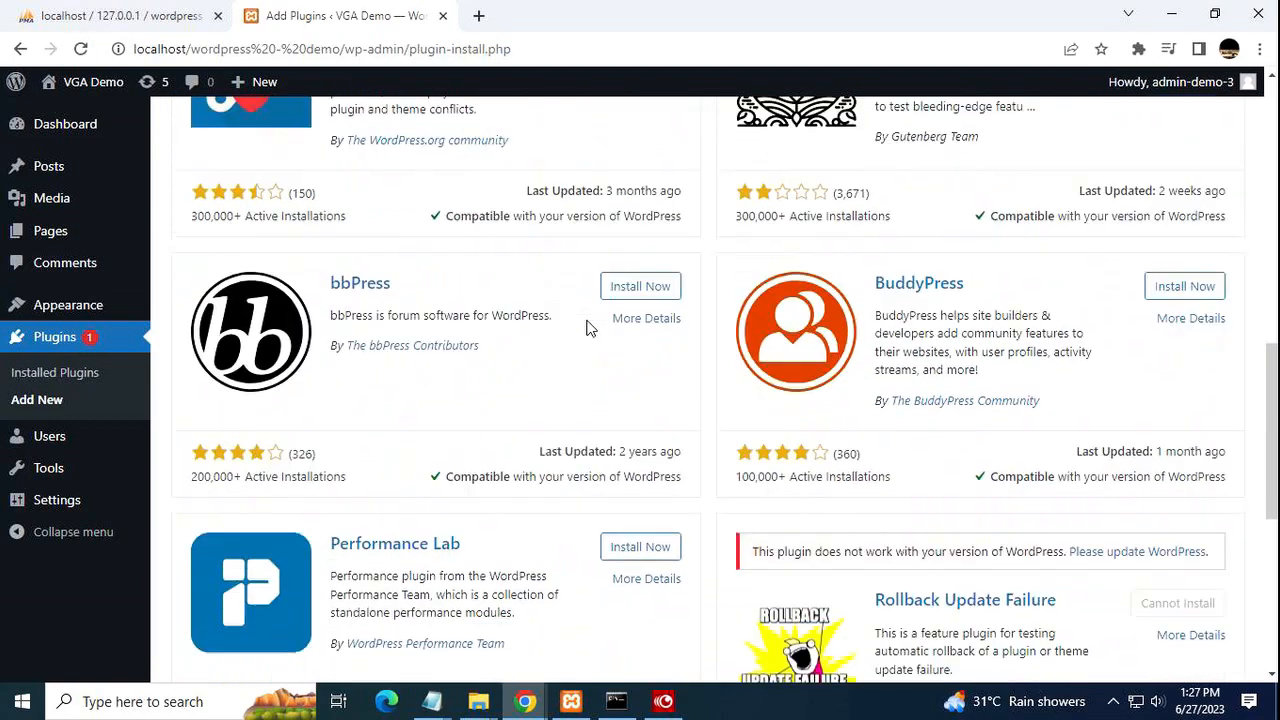
{"action": "scroll", "coordinate": [590, 328], "scroll_direction": "down", "scroll_amount": 4}
{"action": "scroll", "coordinate": [586, 328], "scroll_direction": "down", "scroll_amount": 2}
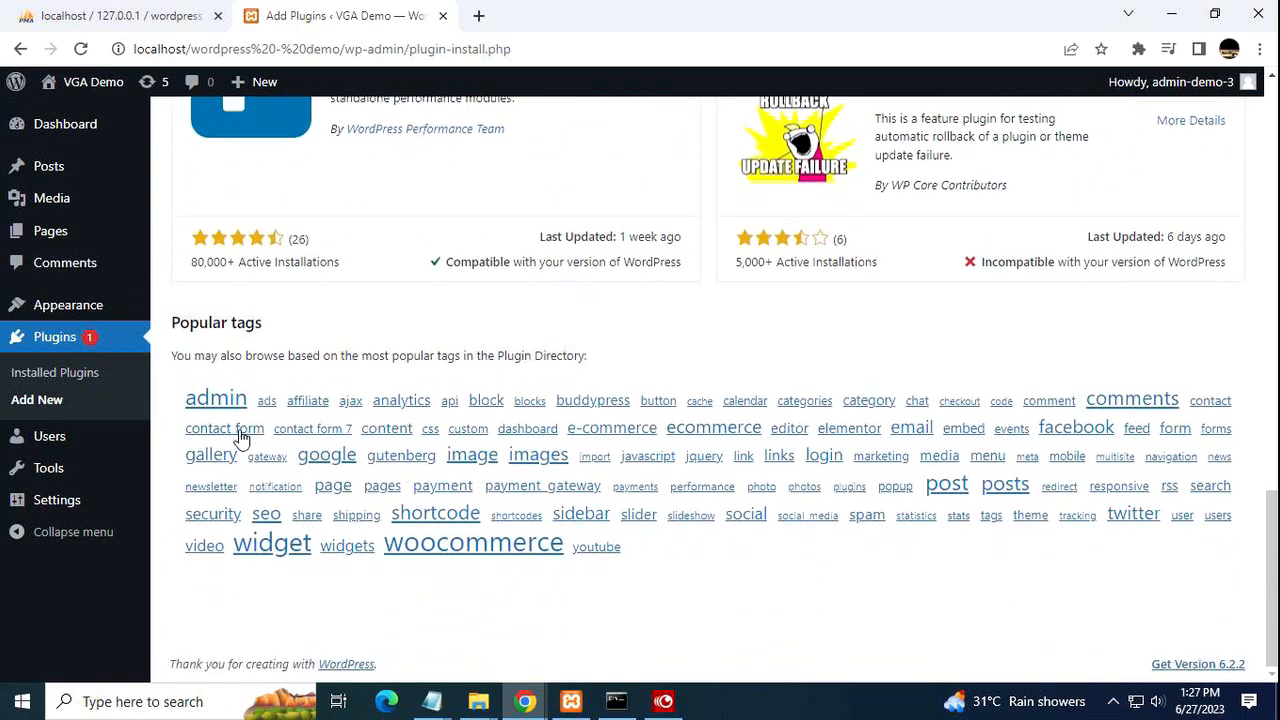